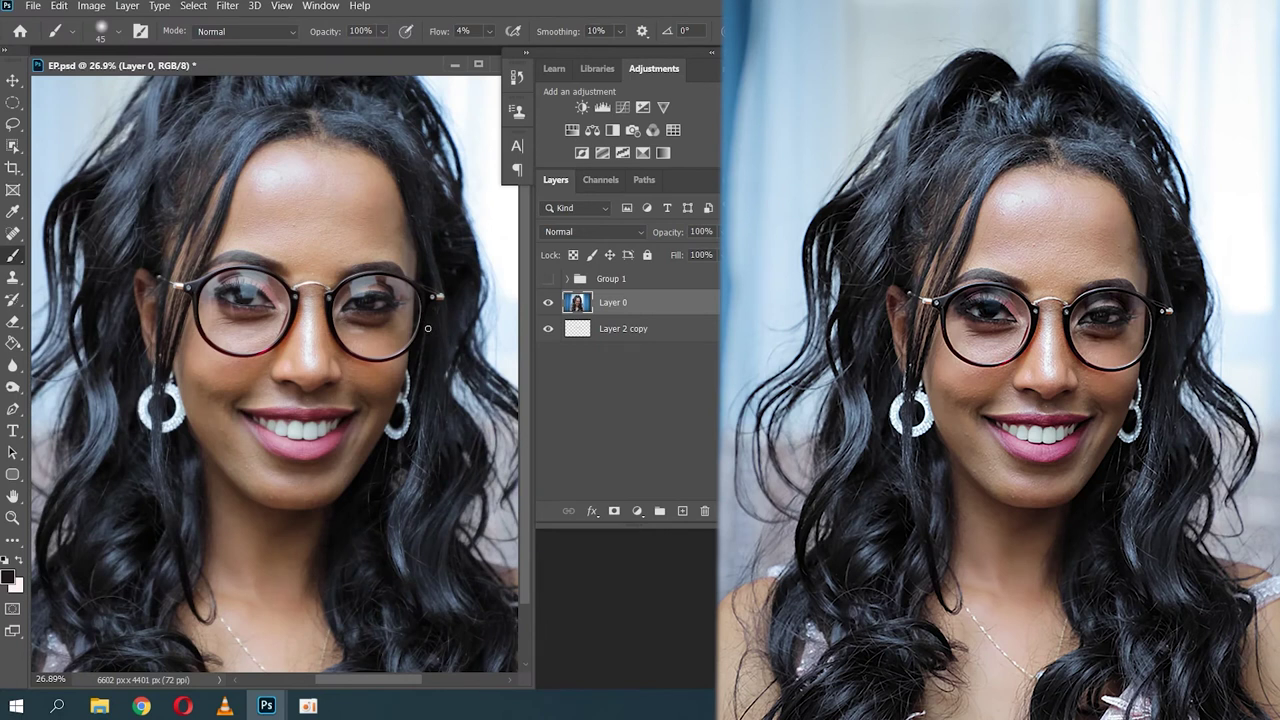
# Step: Add a Curves adjustment layer above Layer 0 with its curve pulled down to strongly darken the portrait
pyautogui.click(638, 512)
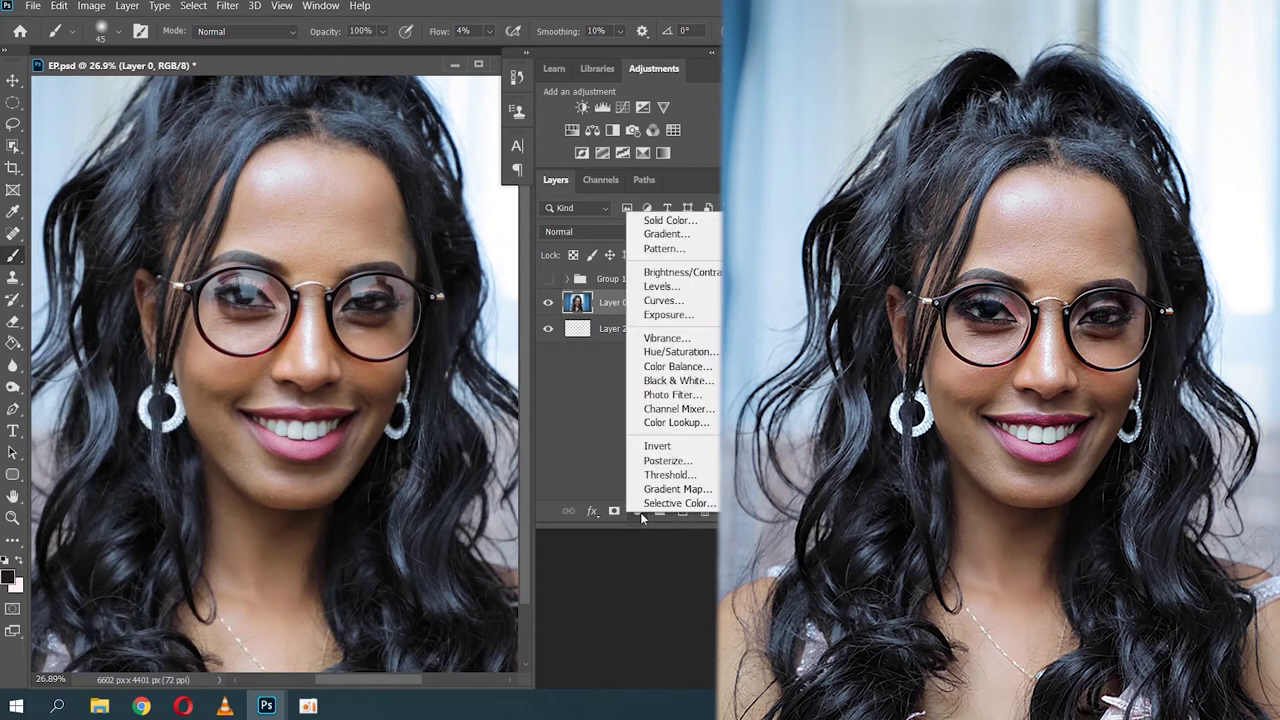
pyautogui.click(667, 303)
pyautogui.moveTo(504, 126)
pyautogui.mouseDown()
pyautogui.moveTo(233, 195)
pyautogui.moveTo(269, 193)
pyautogui.mouseUp()
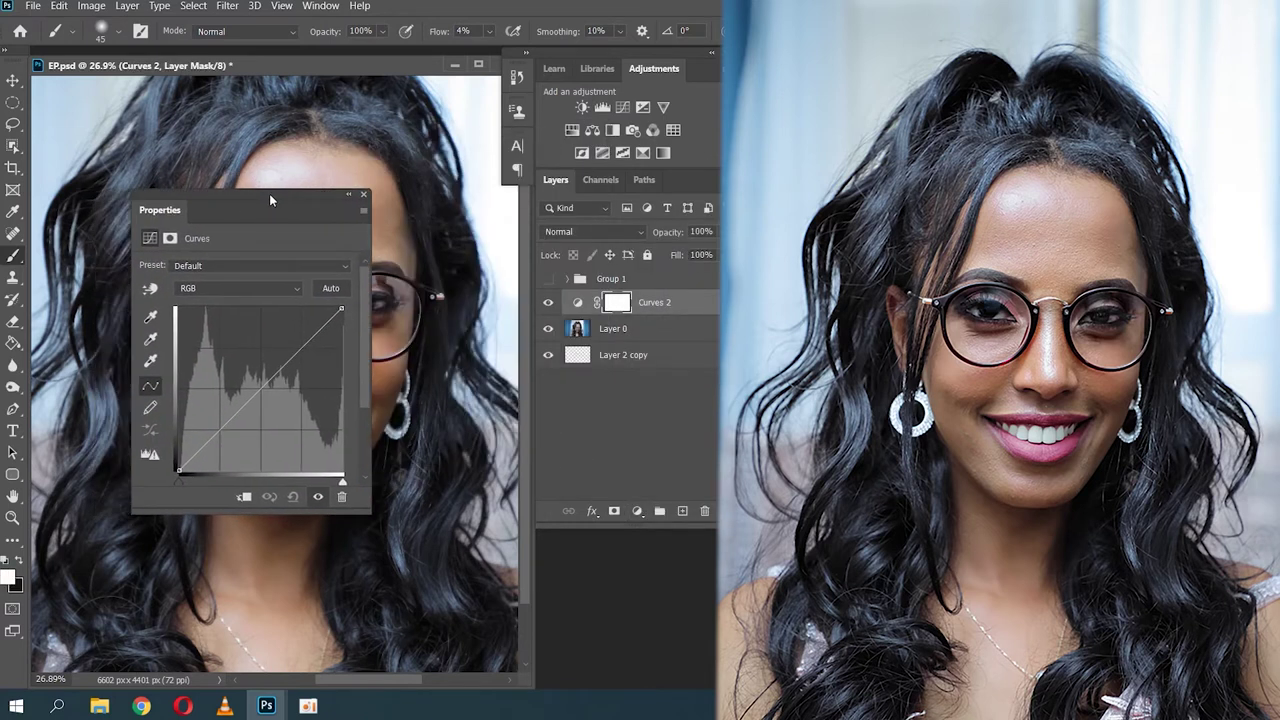
pyautogui.moveTo(246, 402); pyautogui.dragTo(279, 438)
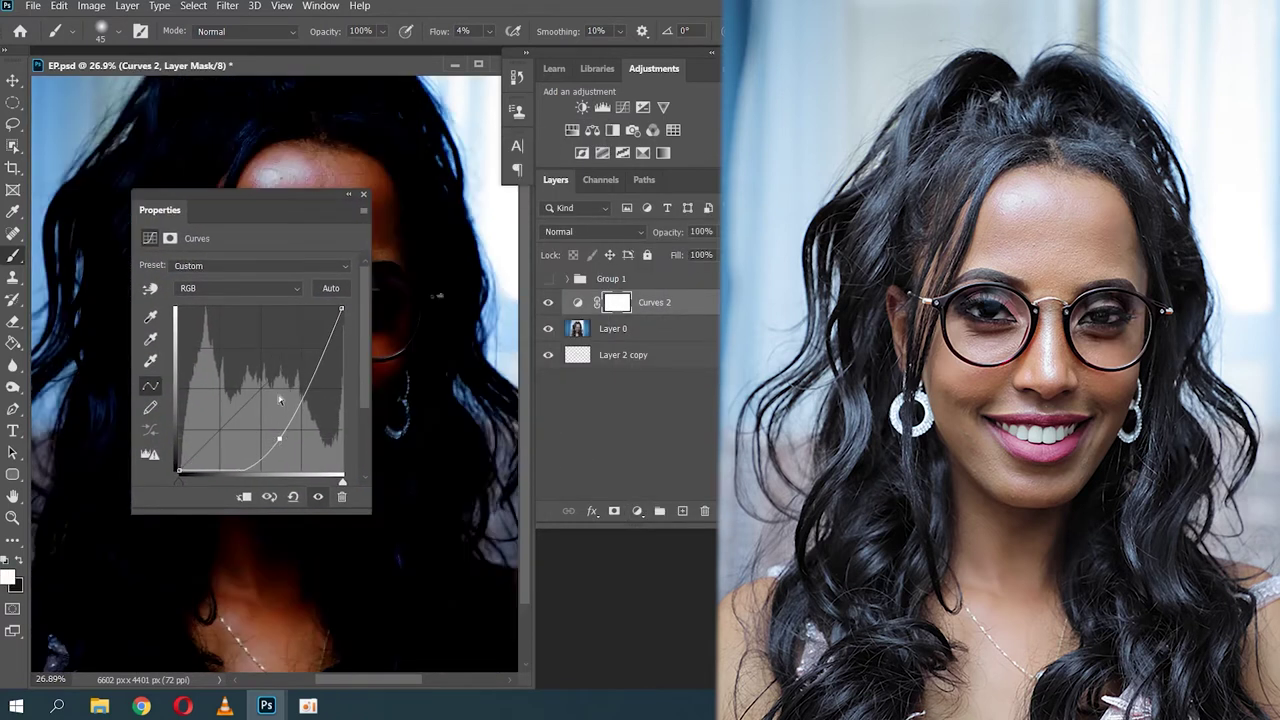
pyautogui.moveTo(294, 208)
pyautogui.mouseDown()
pyautogui.moveTo(215, 445)
pyautogui.moveTo(236, 347)
pyautogui.moveTo(298, 380)
pyautogui.moveTo(297, 357)
pyautogui.moveTo(235, 317)
pyautogui.mouseUp()
pyautogui.moveTo(205, 547); pyautogui.dragTo(226, 541)
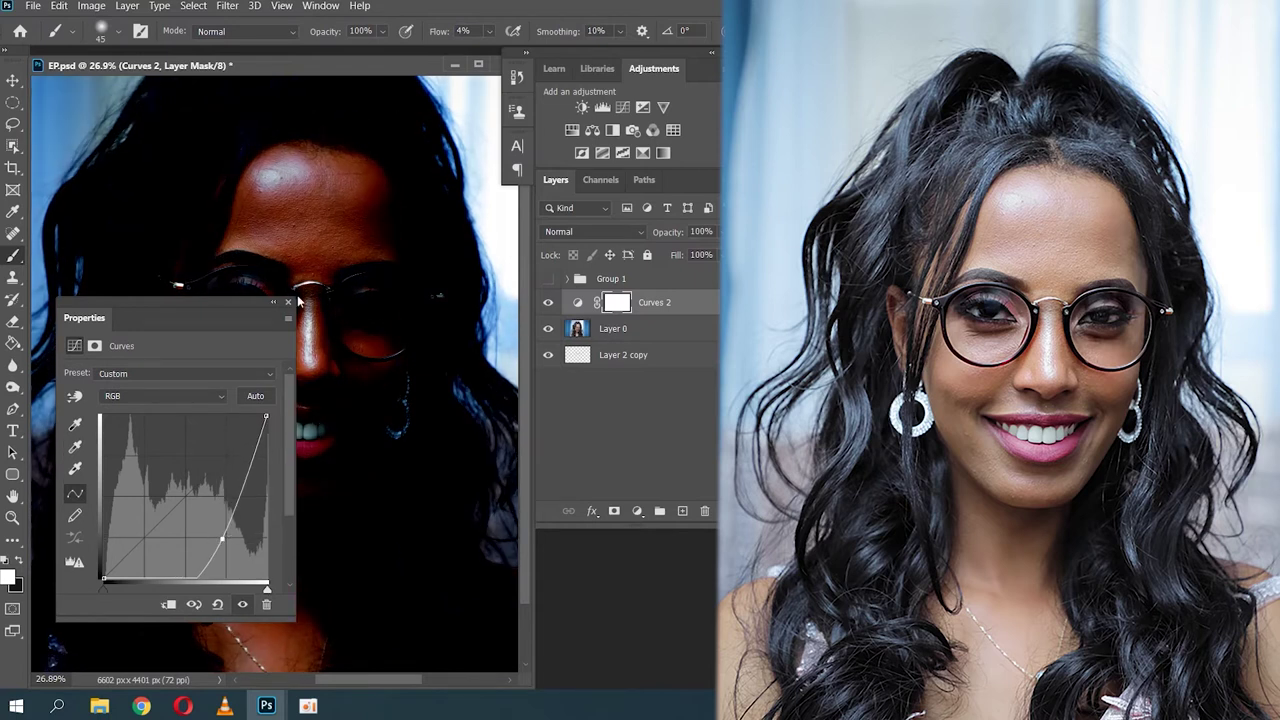
pyautogui.click(290, 303)
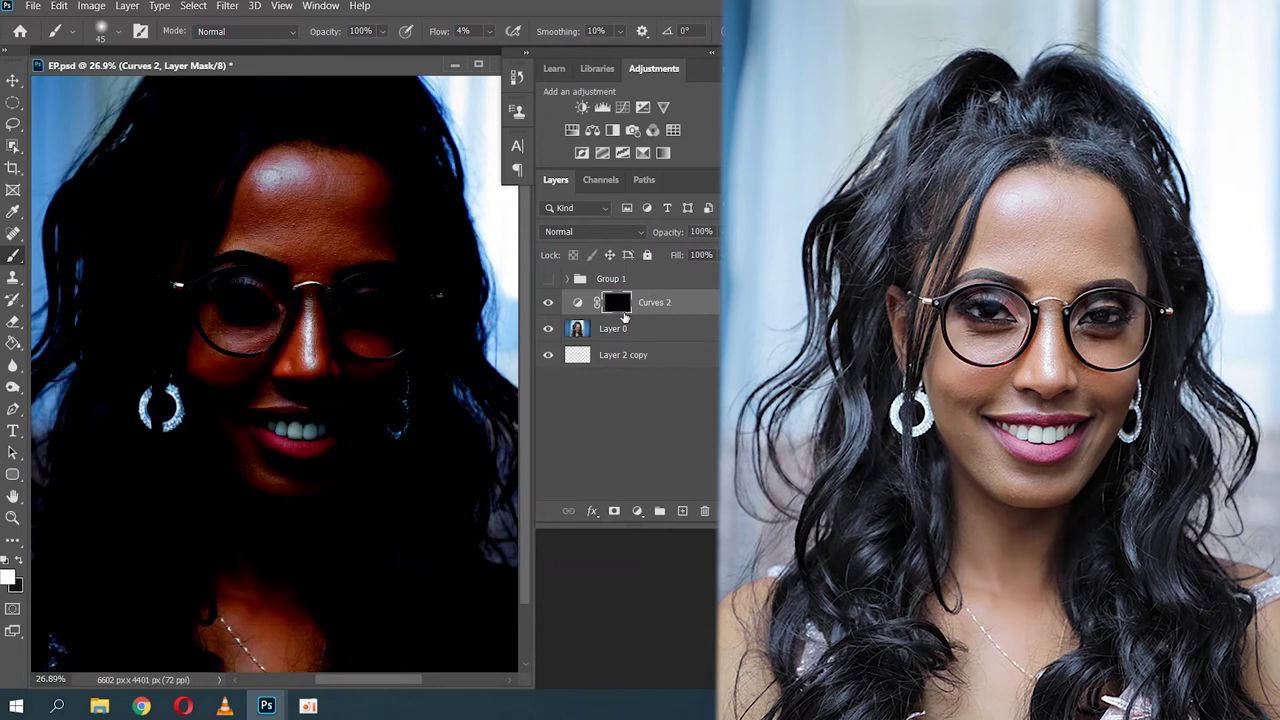
# Step: Invert the Curves 2 mask to hide the darkening and pick a slightly enlarged Soft Round brush
pyautogui.hotkey('ctrl', 'i')
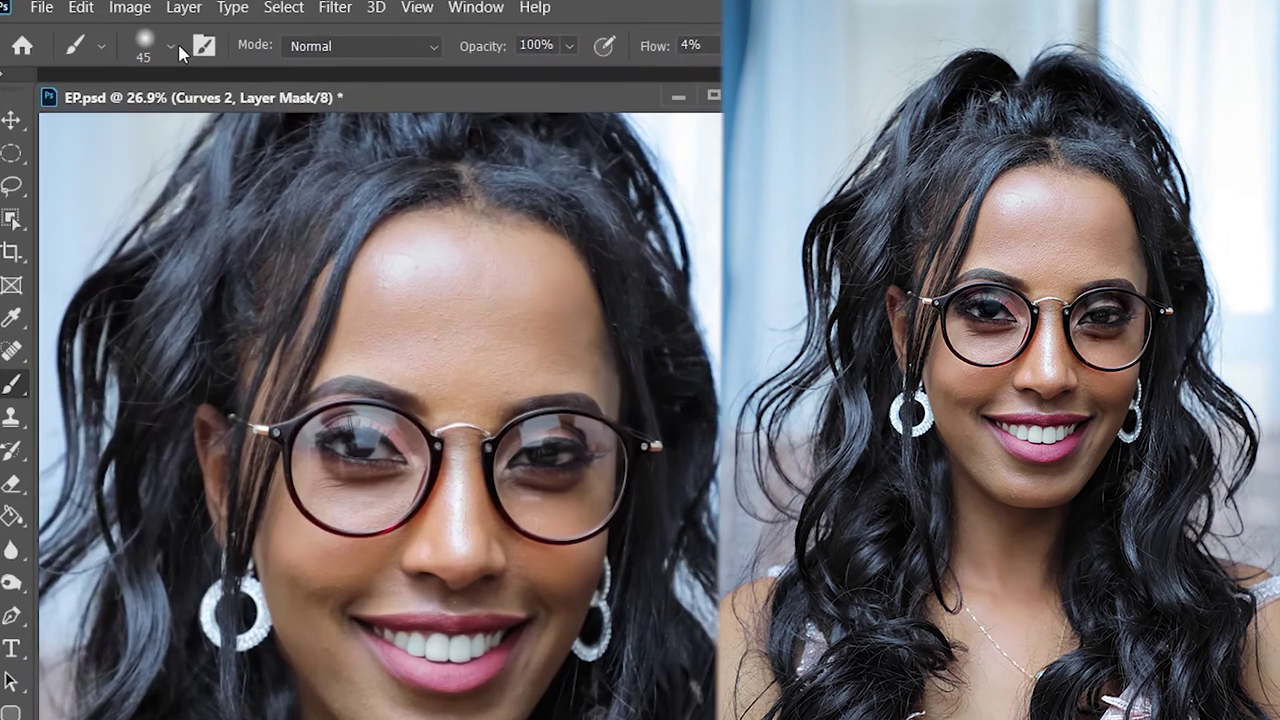
pyautogui.click(119, 33)
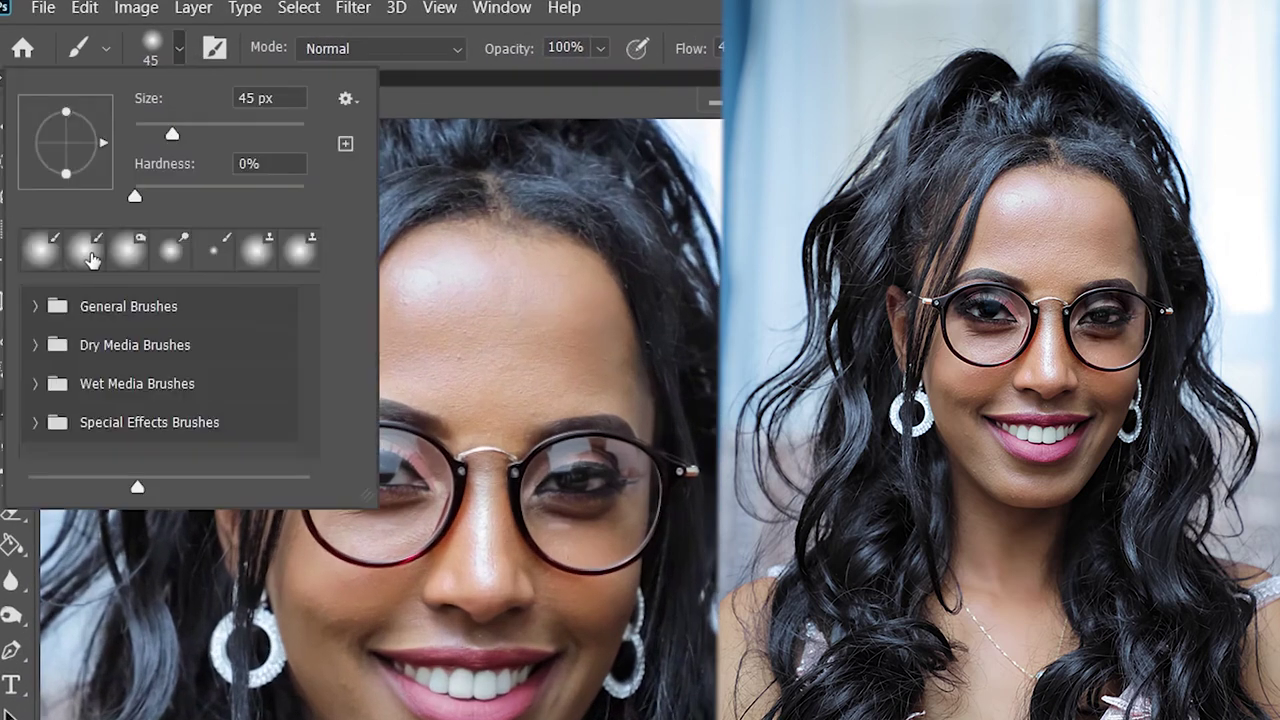
pyautogui.click(35, 307)
pyautogui.doubleClick(66, 358)
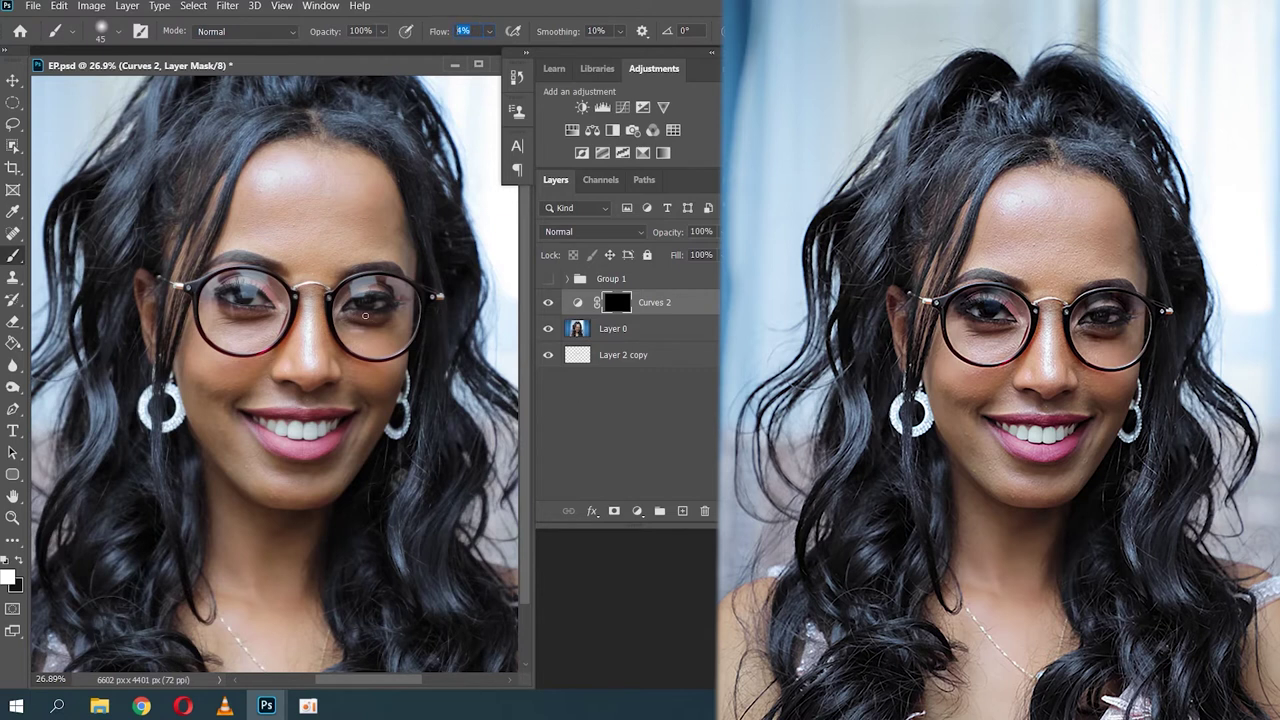
pyautogui.scroll(5, 337, 314)
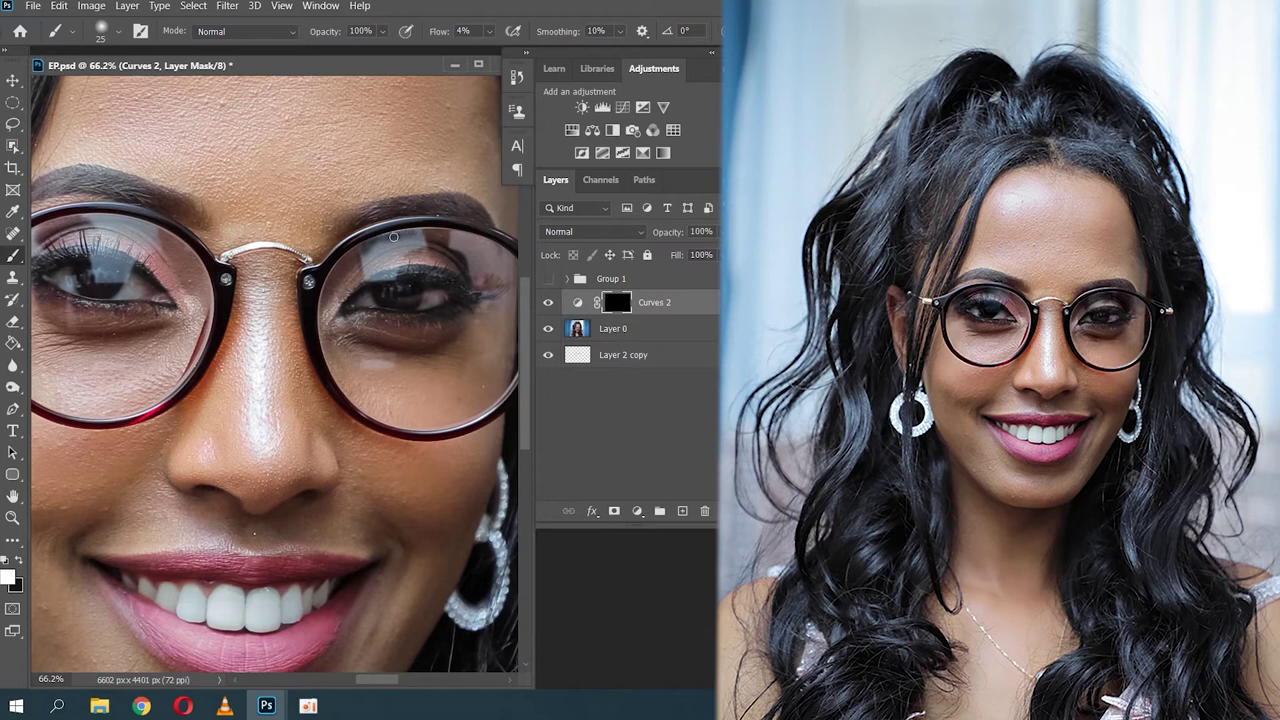
pyautogui.press(']')
pyautogui.press(']')
pyautogui.press(']')
# Step: Raise the Curves 2 point slightly into a smooth, gentler arc and target its mask
pyautogui.doubleClick(578, 304)
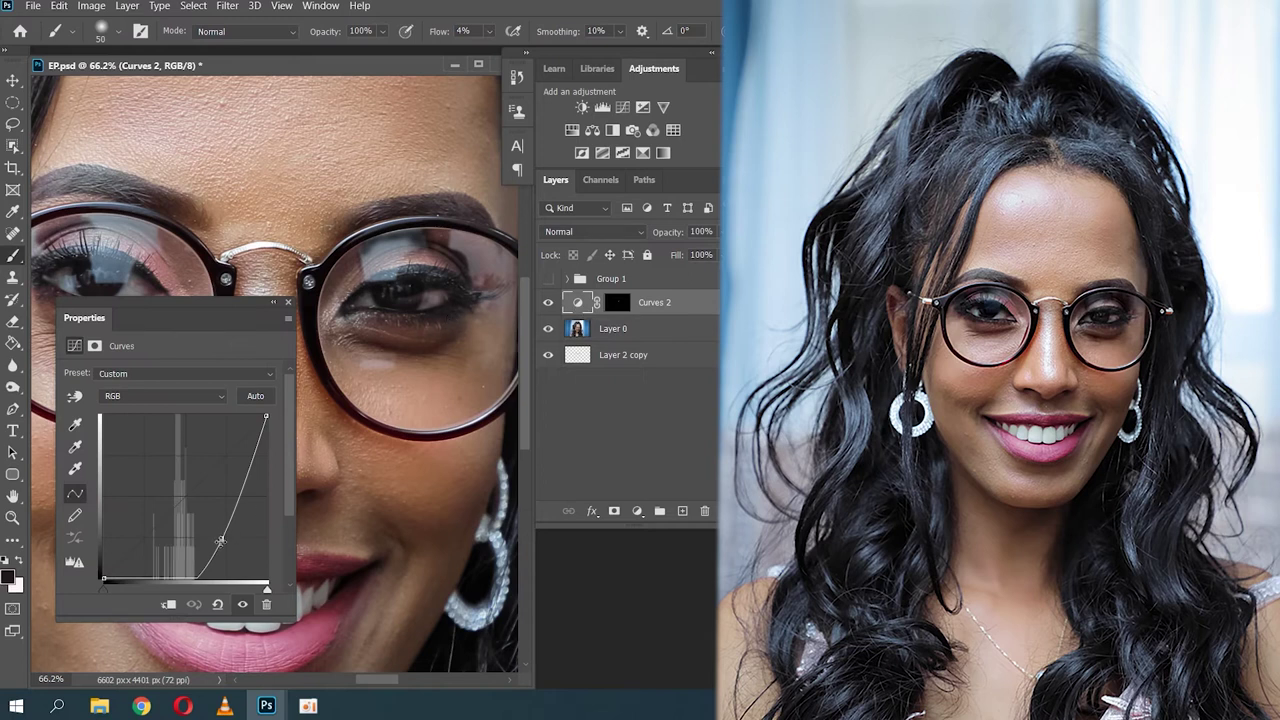
pyautogui.moveTo(222, 532); pyautogui.dragTo(216, 522)
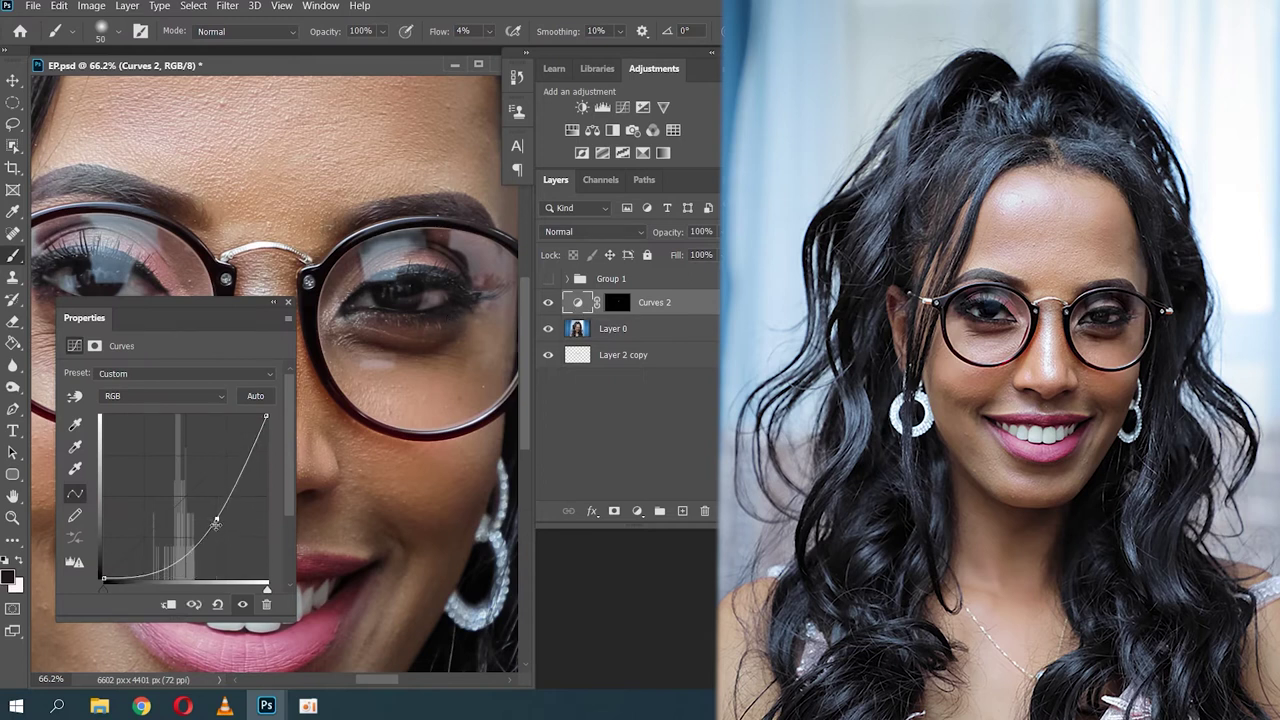
pyautogui.moveTo(214, 508); pyautogui.dragTo(220, 508)
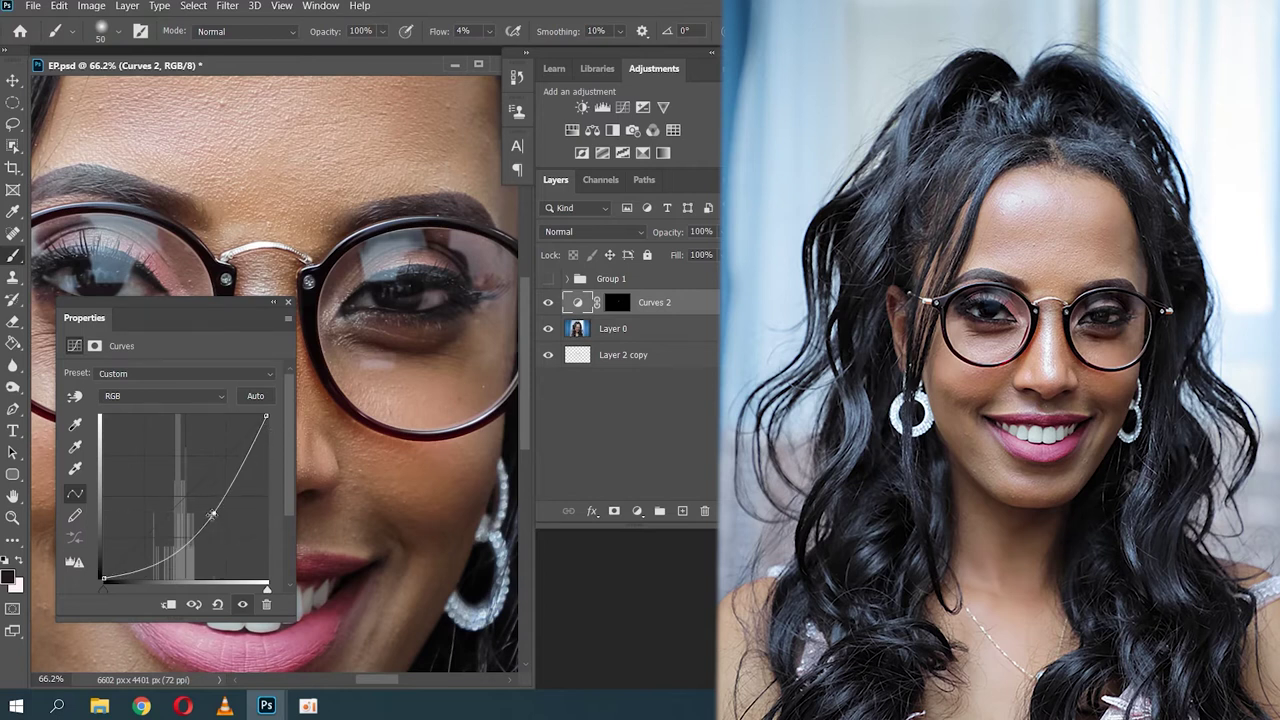
pyautogui.click(288, 301)
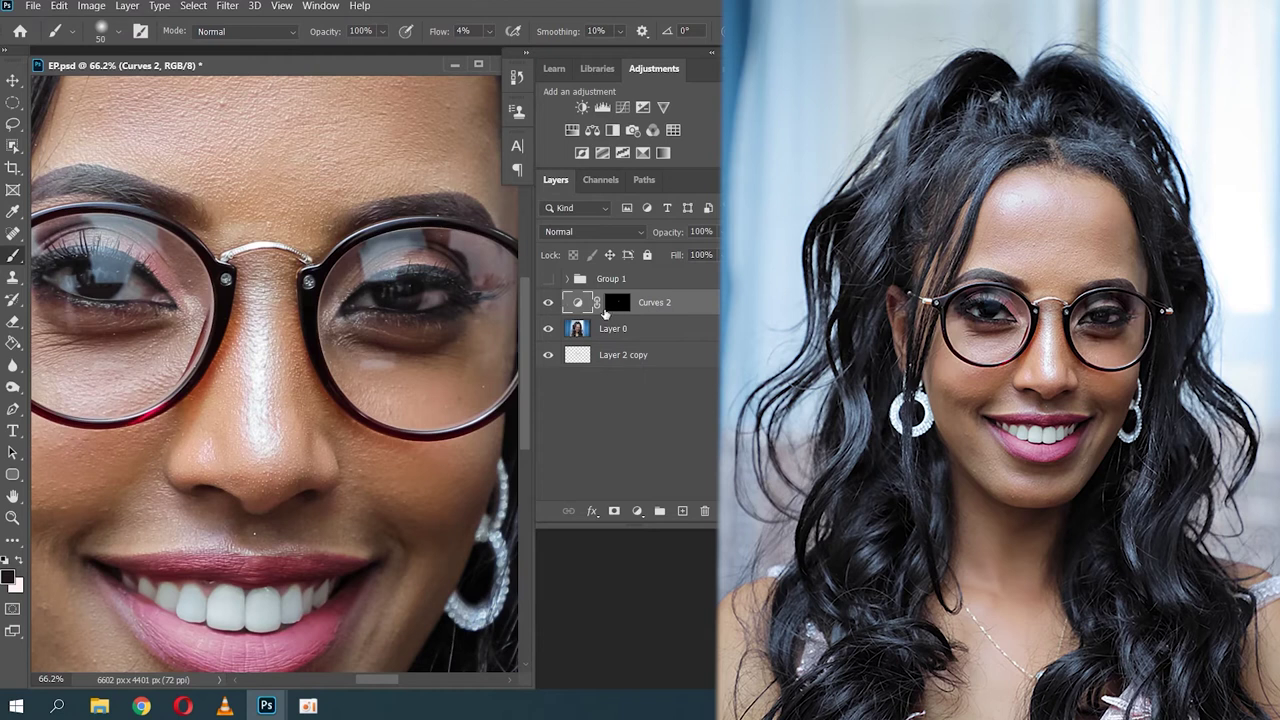
pyautogui.click(610, 304)
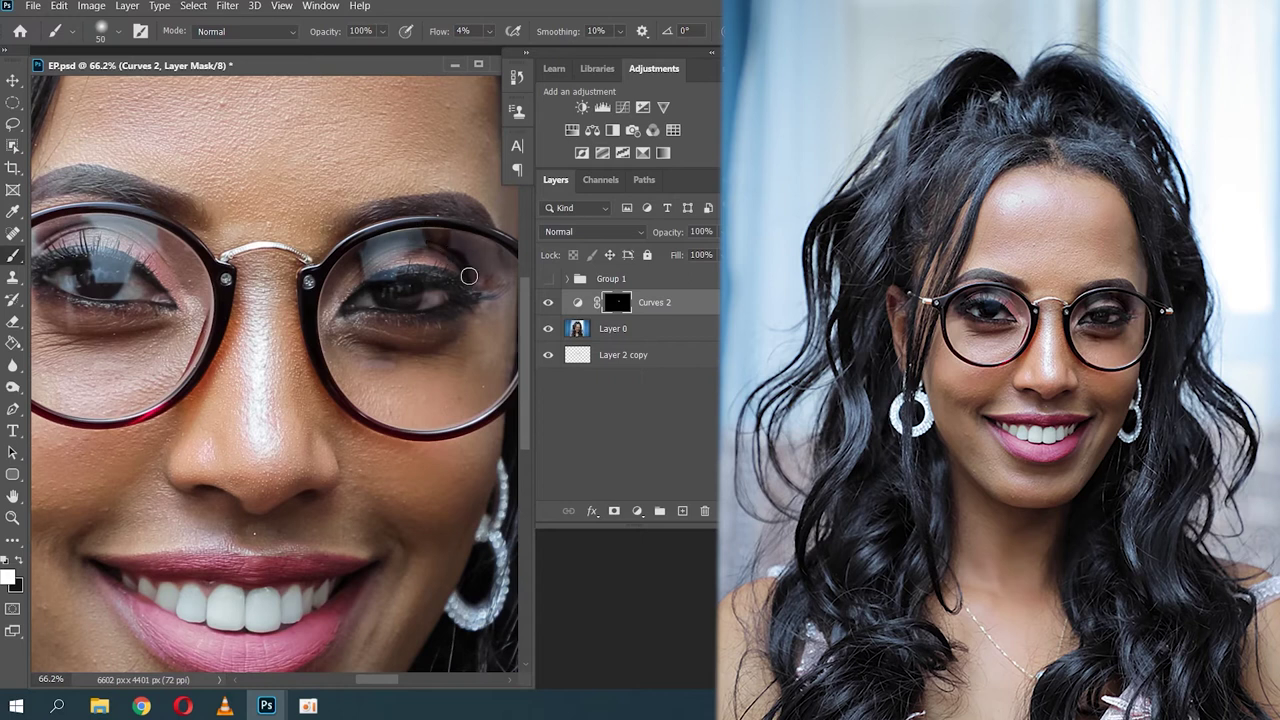
# Step: Zoom around the lenses and toggle Curves 2 off and on to compare the reduced glare
pyautogui.press('z')
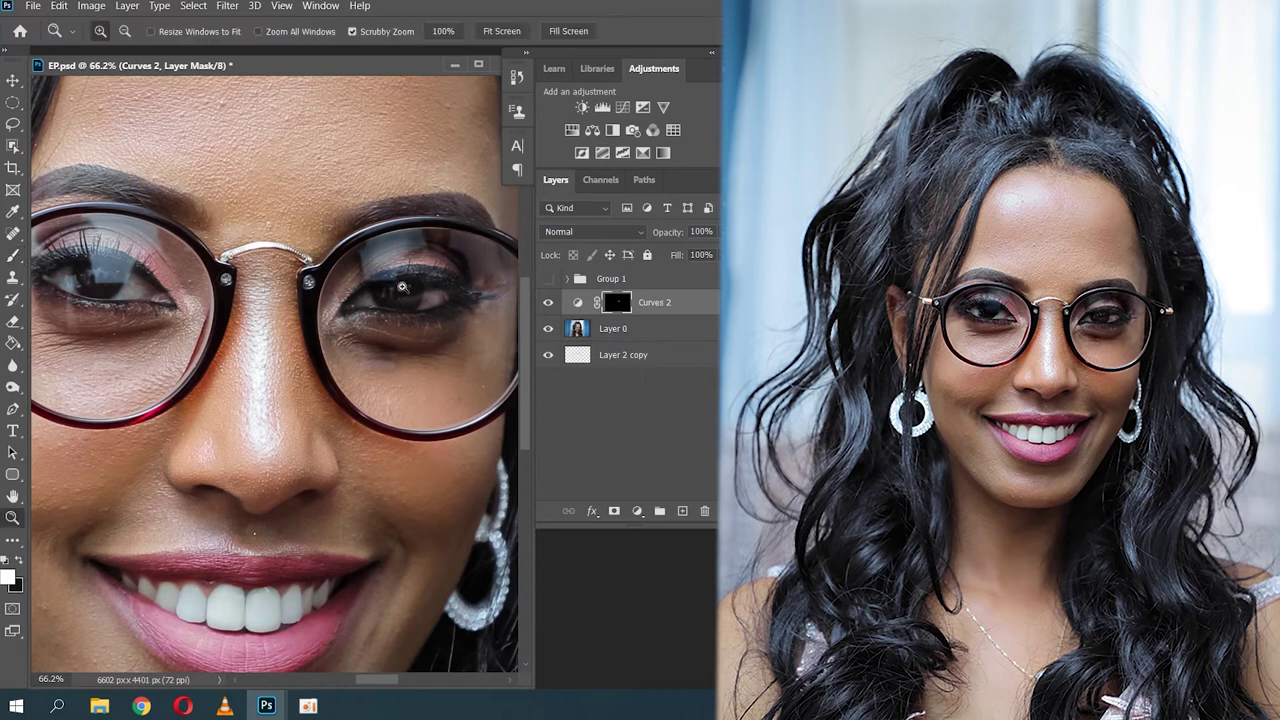
pyautogui.moveTo(404, 289); pyautogui.dragTo(381, 258)
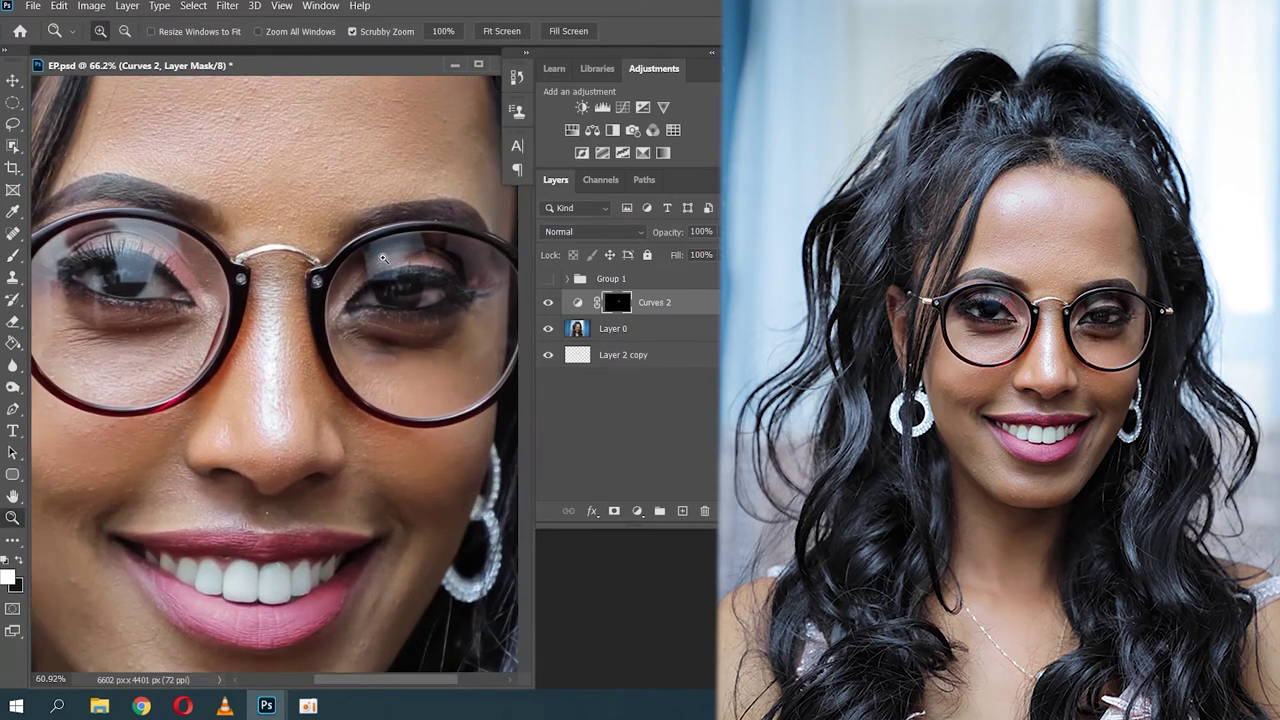
pyautogui.press('b')
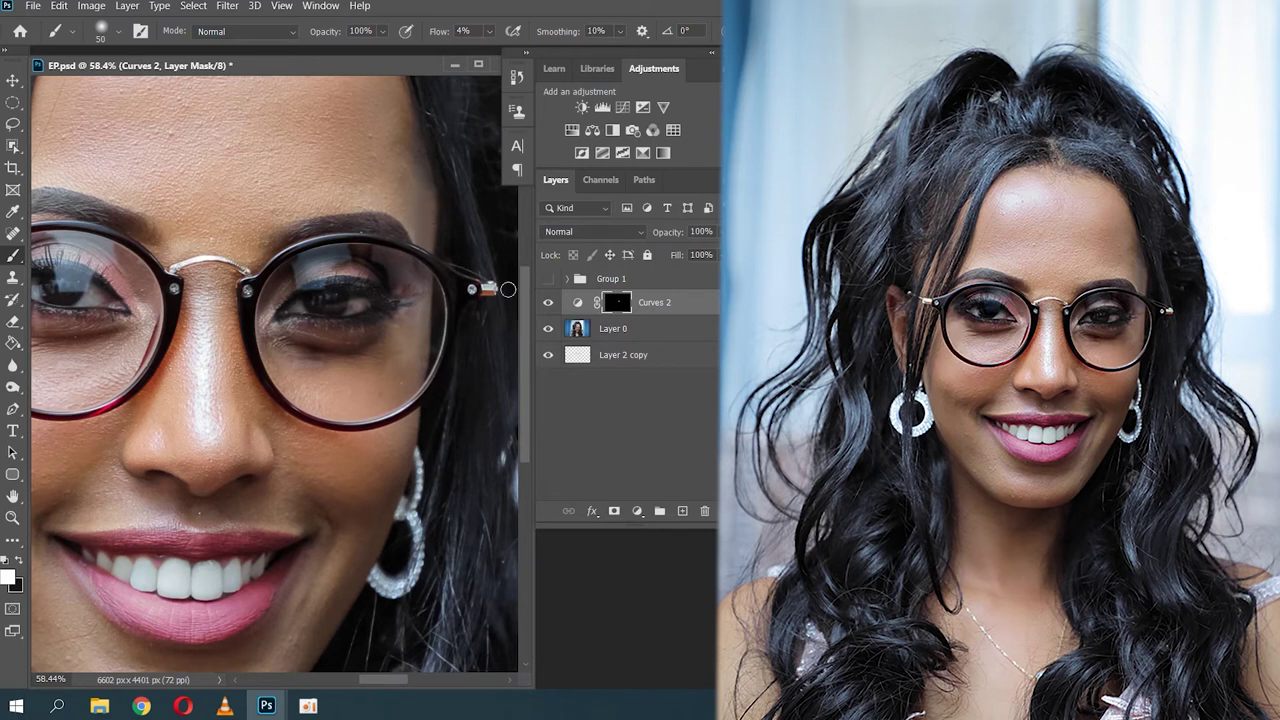
pyautogui.click(548, 303)
pyautogui.click(548, 303)
# Step: Add an empty Layer 4 above Curves 2 in Color blend mode
pyautogui.click(681, 512)
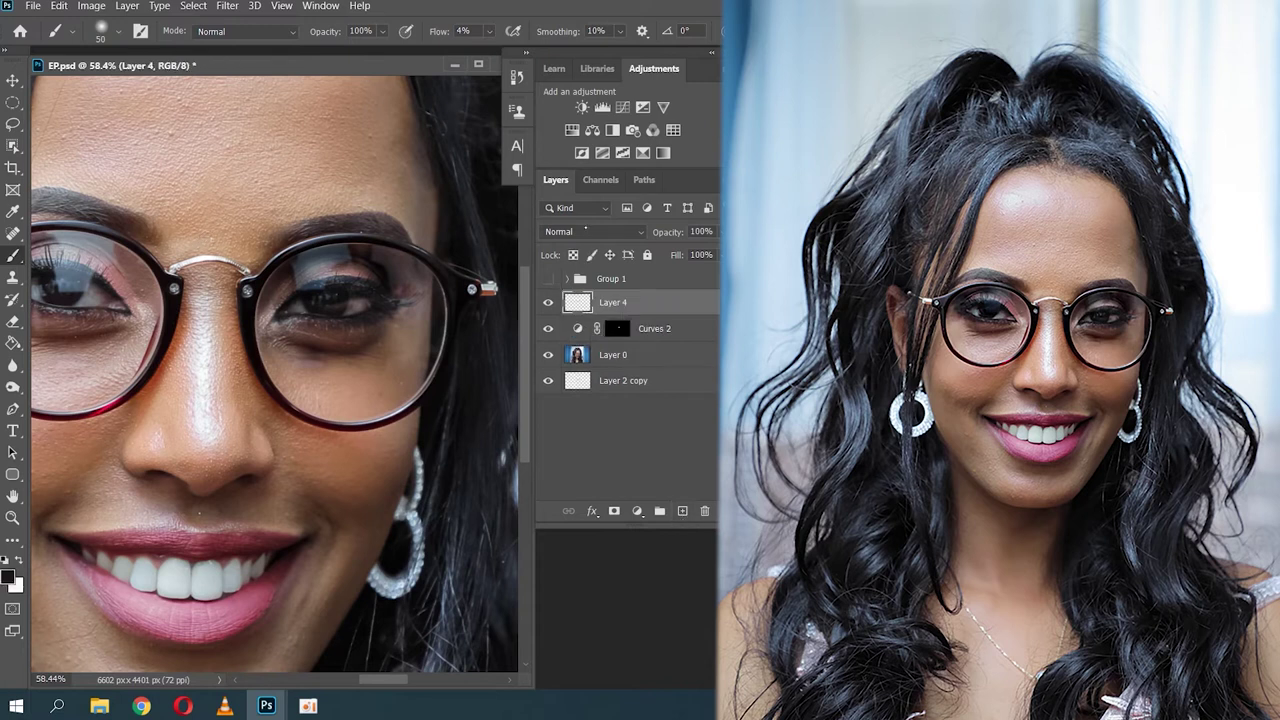
pyautogui.click(586, 232)
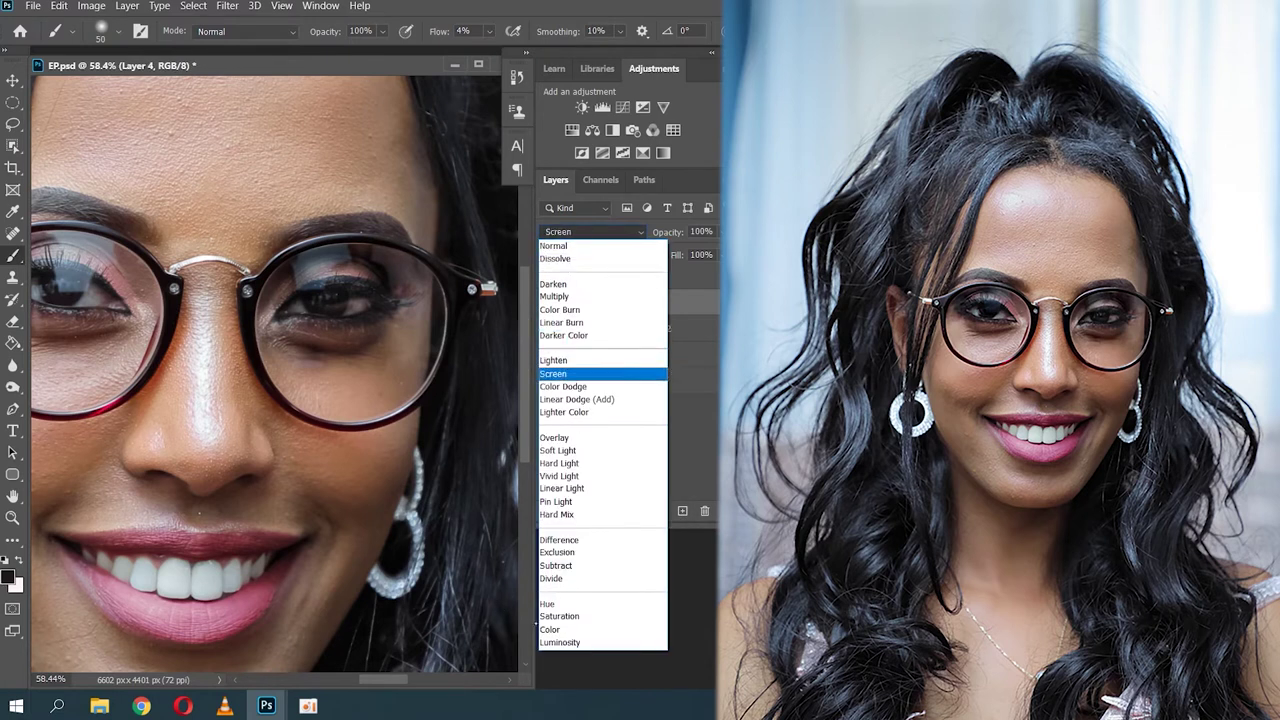
pyautogui.press('Return')
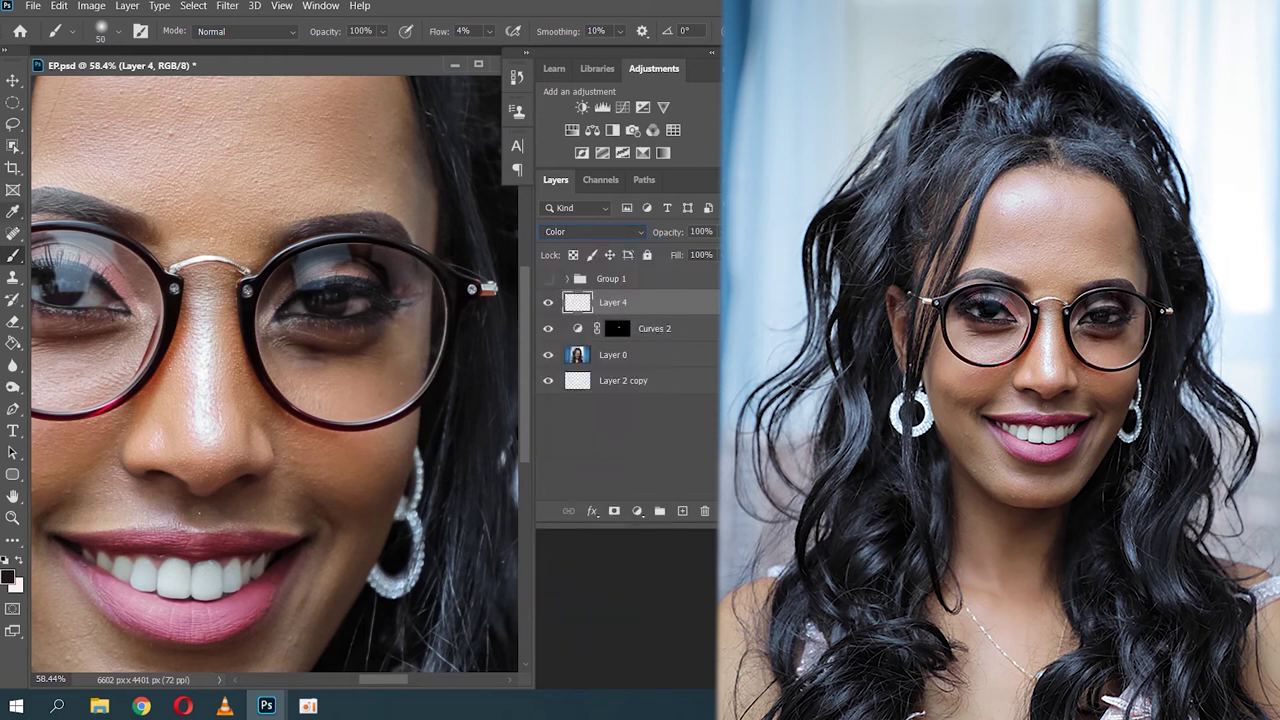
pyautogui.click(13, 211)
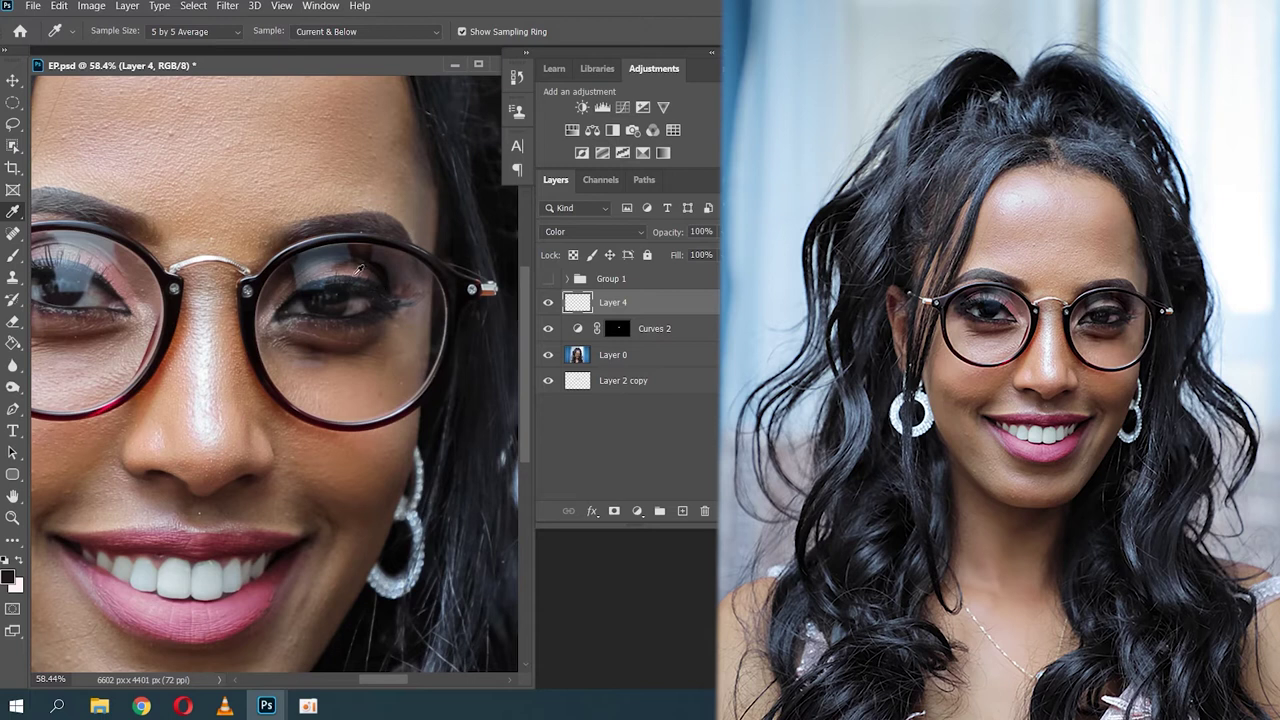
pyautogui.press('alt')
# Step: Sample colours near the right lens and paint them over the upper lens glare on Layer 4
pyautogui.keyDown('alt'); pyautogui.click(357, 266); pyautogui.keyUp('alt')
pyautogui.press('b')
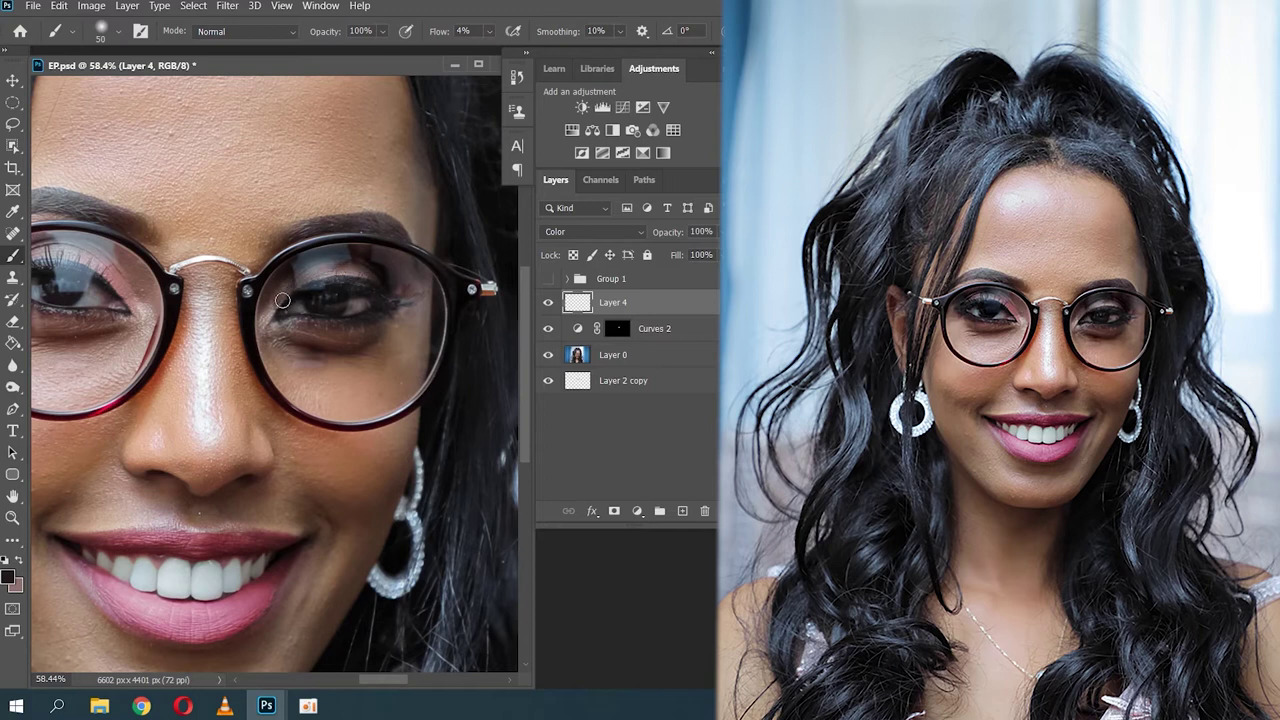
pyautogui.press('alt')
pyautogui.keyDown('alt'); pyautogui.click(368, 251); pyautogui.keyUp('alt')
pyautogui.moveTo(376, 253)
pyautogui.mouseDown()
pyautogui.moveTo(392, 270)
pyautogui.moveTo(353, 249)
pyautogui.moveTo(303, 255)
pyautogui.moveTo(387, 270)
pyautogui.mouseUp()
pyautogui.click(550, 305)
pyautogui.click(555, 309)
pyautogui.click(547, 303)
pyautogui.click(545, 305)
# Step: Paint sampled skin and brown tones over the area under the right eye
pyautogui.press('alt')
pyautogui.keyDown('alt'); pyautogui.click(335, 383); pyautogui.keyUp('alt')
pyautogui.moveTo(300, 361)
pyautogui.mouseDown()
pyautogui.moveTo(292, 350)
pyautogui.moveTo(296, 366)
pyautogui.moveTo(377, 366)
pyautogui.moveTo(381, 345)
pyautogui.moveTo(295, 370)
pyautogui.moveTo(281, 333)
pyautogui.moveTo(357, 357)
pyautogui.moveTo(407, 333)
pyautogui.mouseUp()
pyautogui.moveTo(390, 351)
pyautogui.mouseDown()
pyautogui.moveTo(380, 357)
pyautogui.moveTo(407, 357)
pyautogui.mouseUp()
pyautogui.press('alt')
pyautogui.keyDown('alt'); pyautogui.click(396, 330); pyautogui.keyUp('alt')
pyautogui.moveTo(402, 317)
pyautogui.mouseDown()
pyautogui.moveTo(426, 320)
pyautogui.moveTo(399, 325)
pyautogui.moveTo(418, 329)
pyautogui.mouseUp()
# Step: Paint sampled colour into the outer eye corner and lower lens, then hide Layer 4
pyautogui.press('alt')
pyautogui.keyDown('alt'); pyautogui.click(383, 350); pyautogui.keyUp('alt')
pyautogui.moveTo(417, 295)
pyautogui.mouseDown()
pyautogui.moveTo(430, 305)
pyautogui.moveTo(376, 281)
pyautogui.mouseUp()
pyautogui.moveTo(280, 334); pyautogui.dragTo(264, 346)
pyautogui.click(549, 303)
pyautogui.click(549, 303)
pyautogui.click(550, 303)
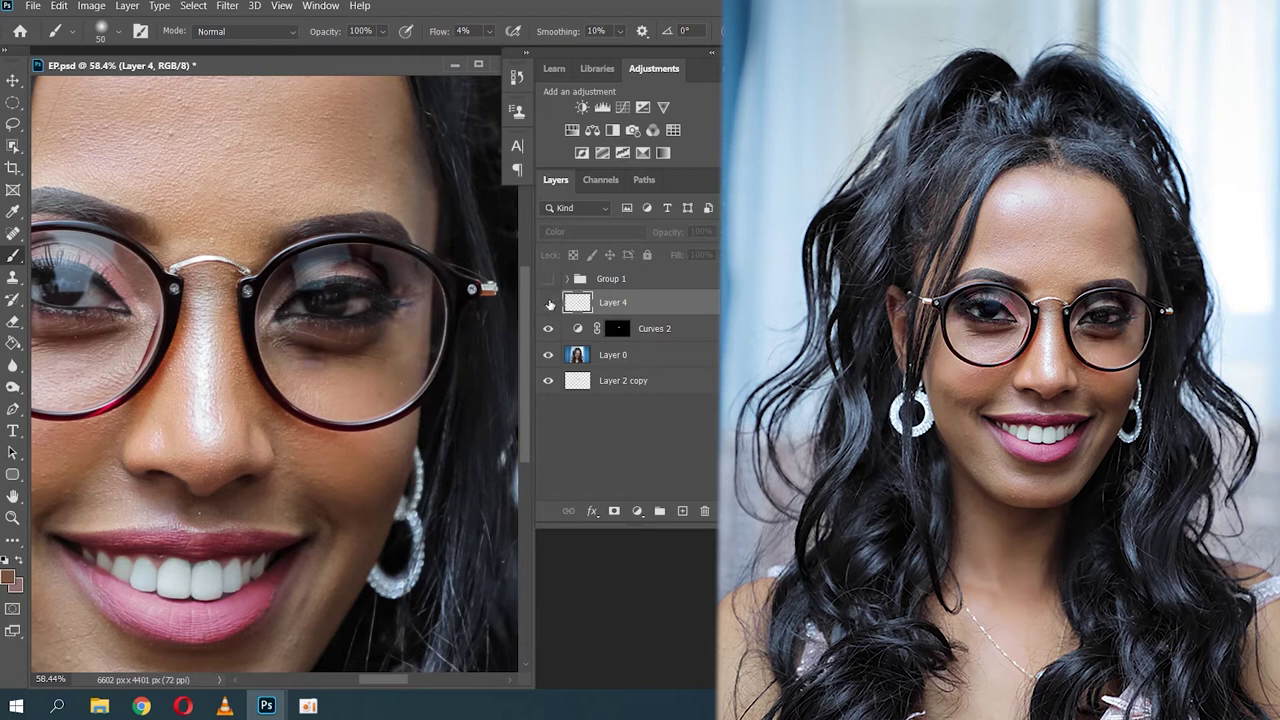
pyautogui.click(548, 303)
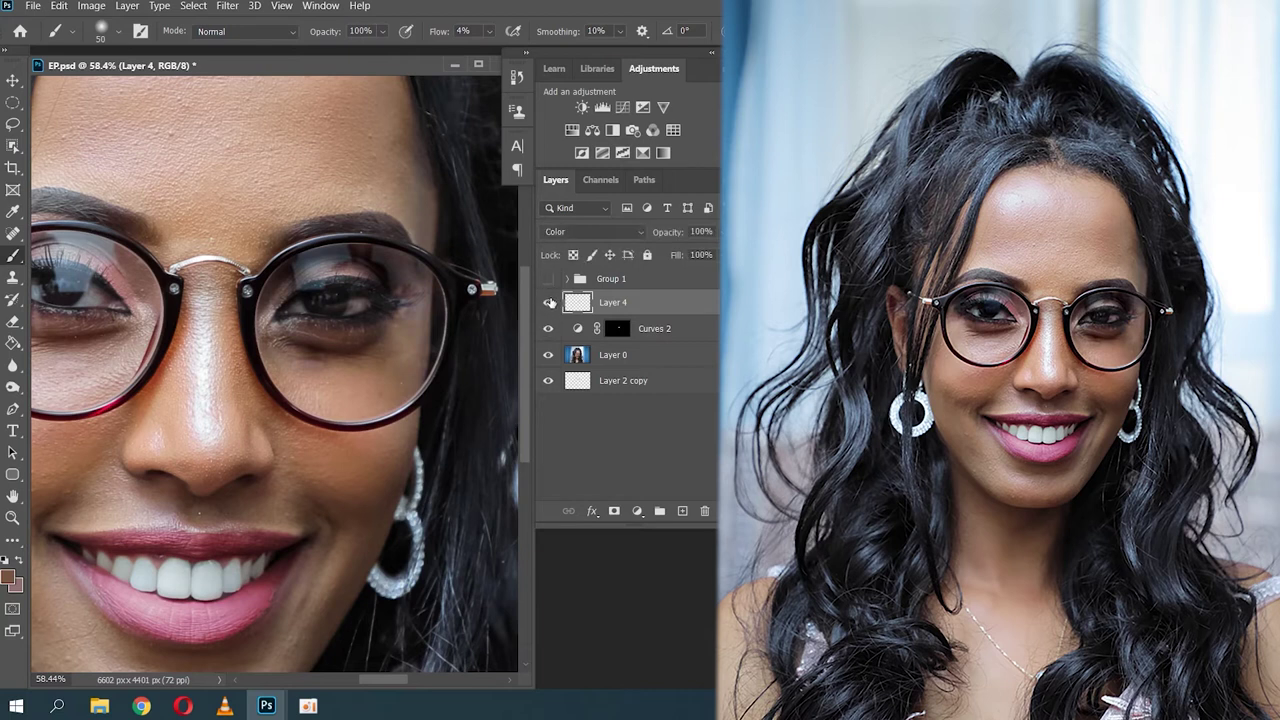
pyautogui.click(550, 302)
pyautogui.click(548, 303)
pyautogui.click(549, 329)
pyautogui.click(549, 329)
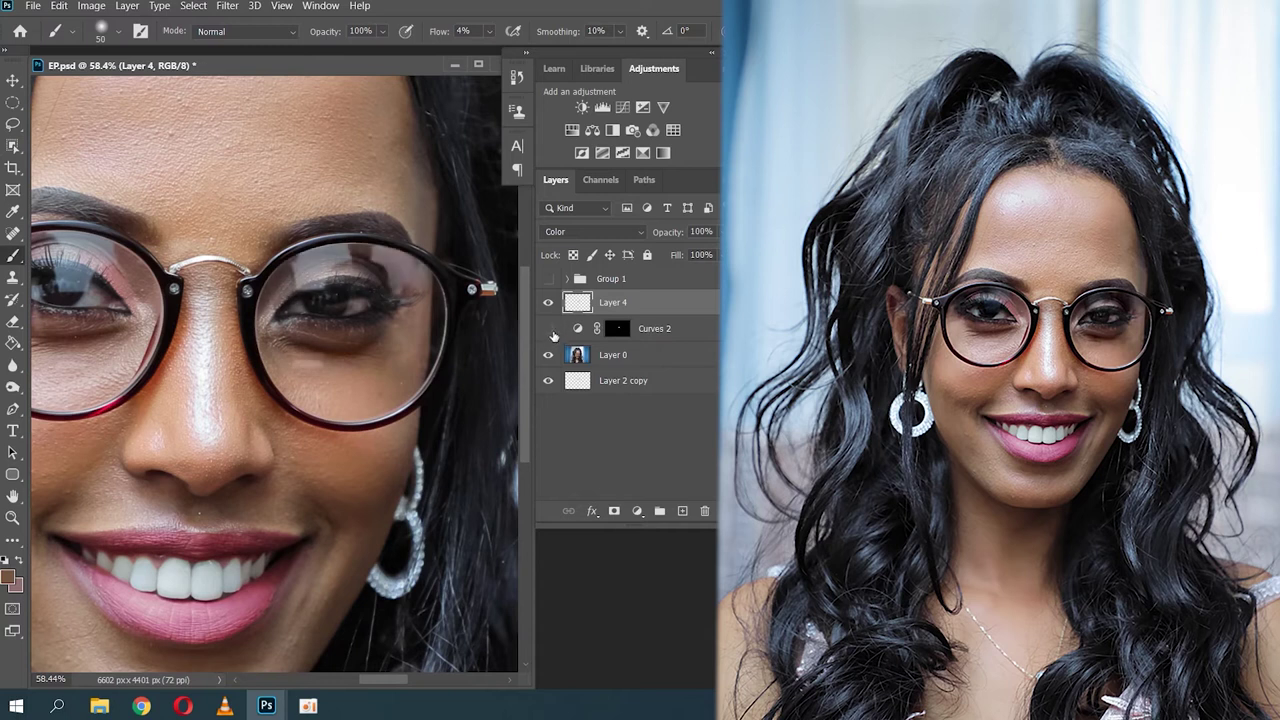
pyautogui.click(549, 329)
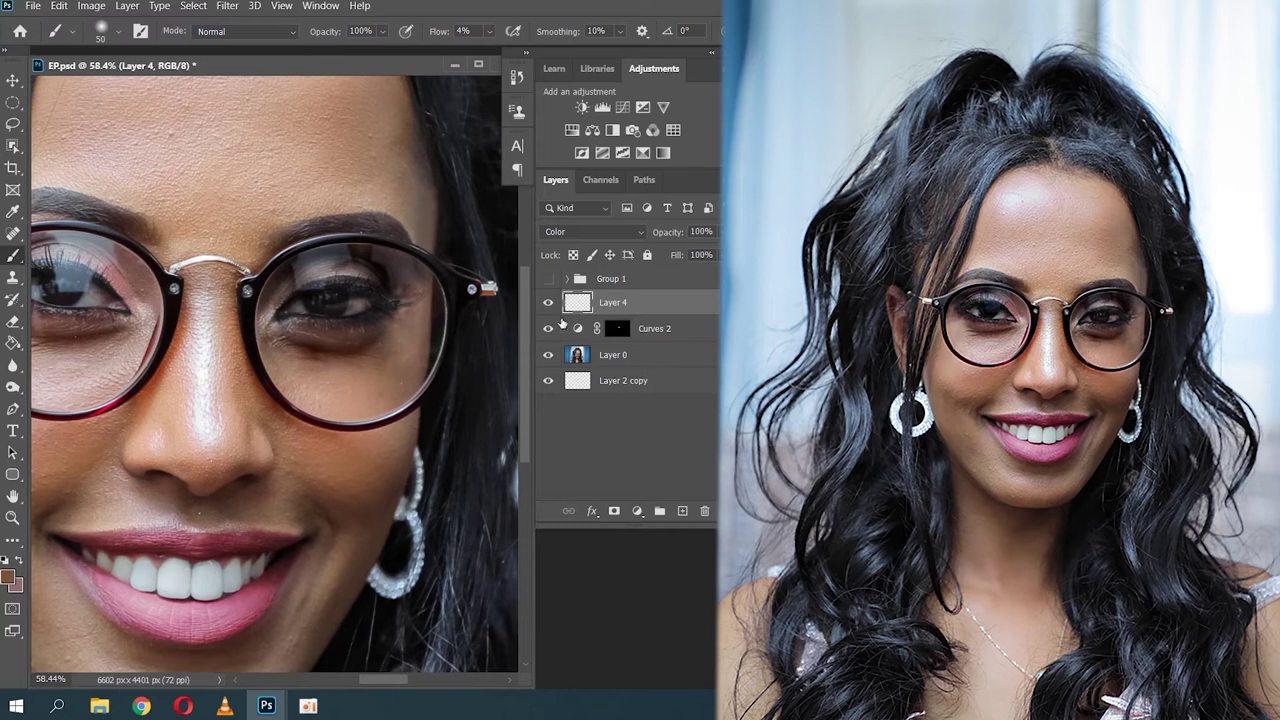
pyautogui.click(549, 329)
pyautogui.click(549, 329)
pyautogui.moveTo(138, 311); pyautogui.dragTo(327, 320)
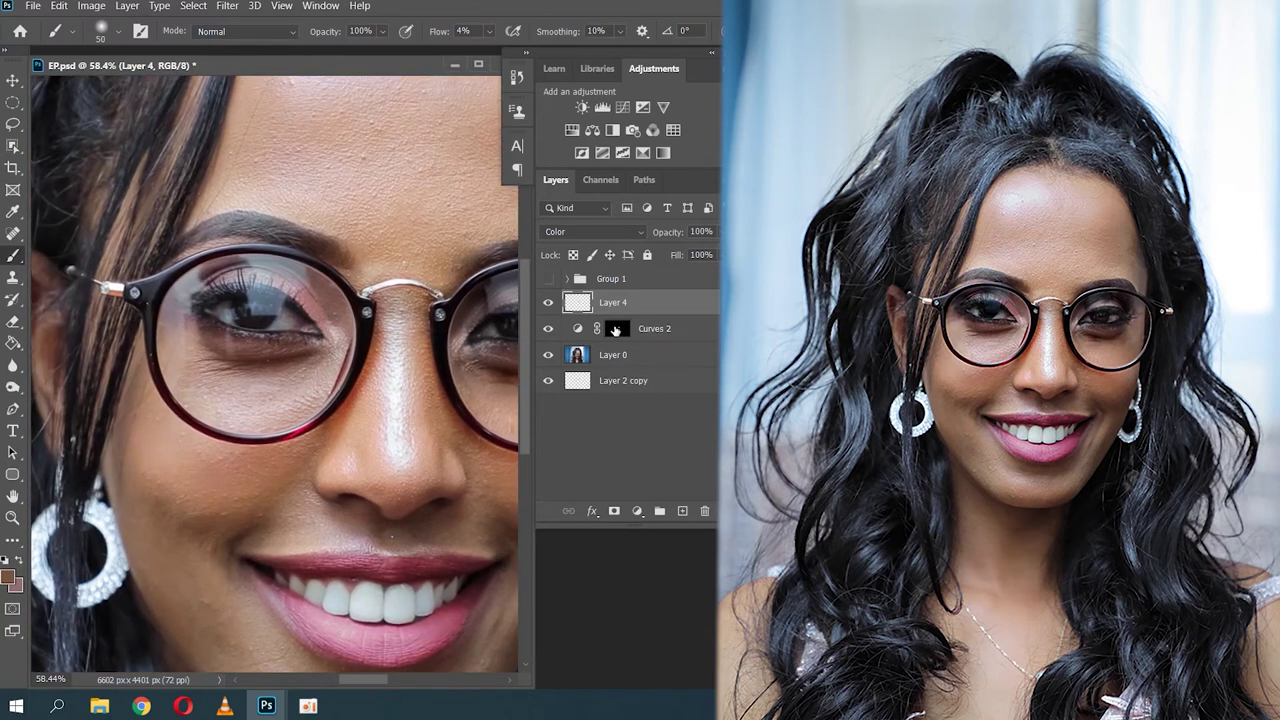
# Step: Paint the Curves 2 darkening into its mask over the left eye with a 30-pixel brush
pyautogui.click(616, 331)
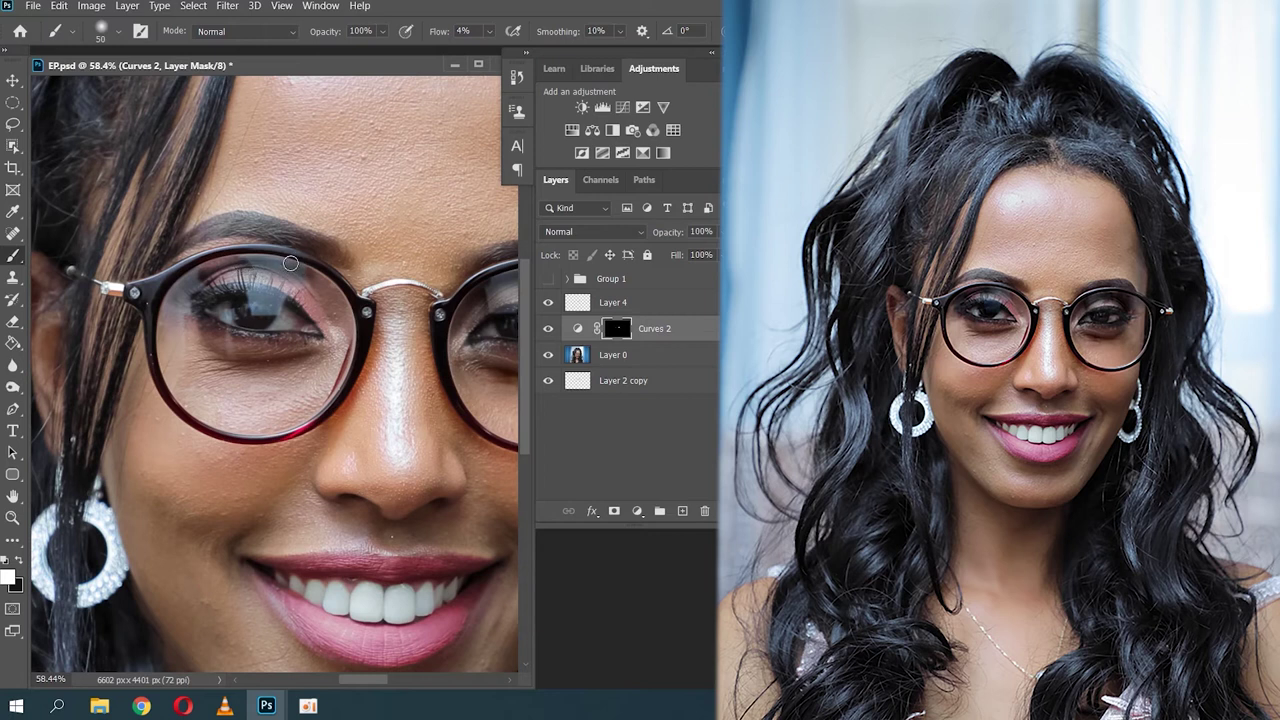
pyautogui.press('[')
pyautogui.press('[')
pyautogui.moveTo(247, 314)
pyautogui.mouseDown()
pyautogui.moveTo(287, 310)
pyautogui.moveTo(221, 328)
pyautogui.mouseUp()
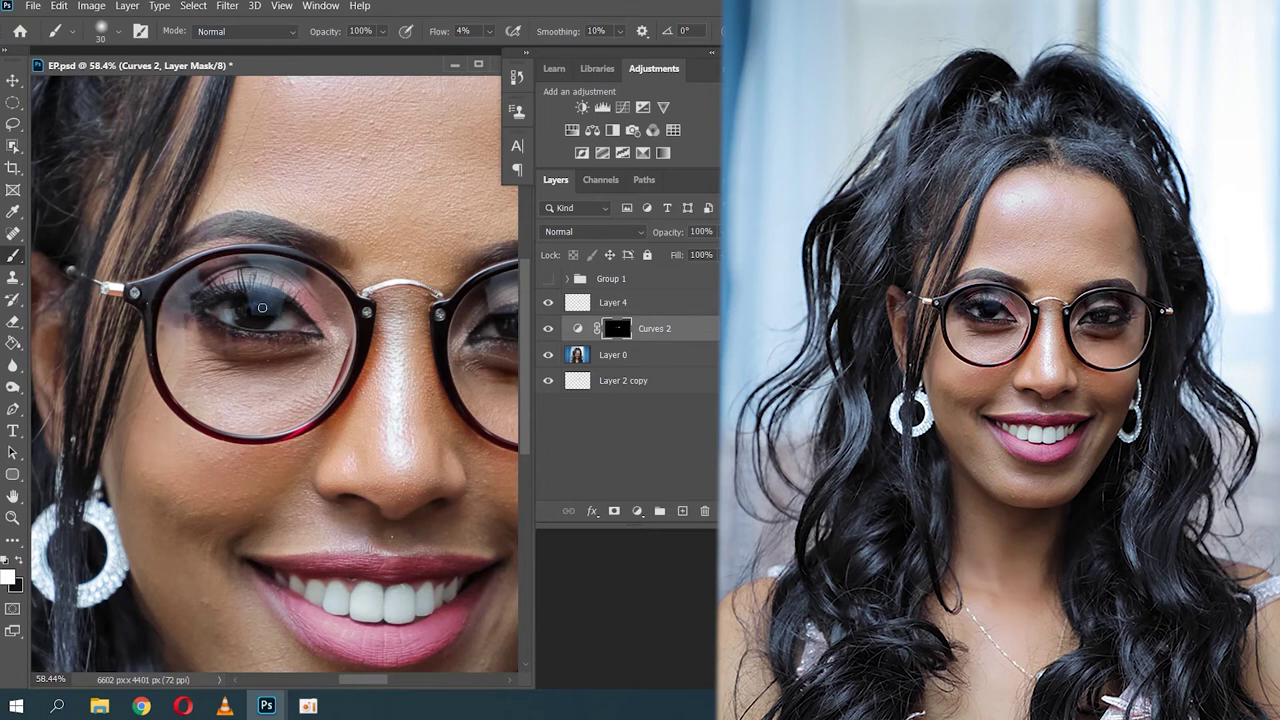
pyautogui.moveTo(176, 292); pyautogui.dragTo(309, 295)
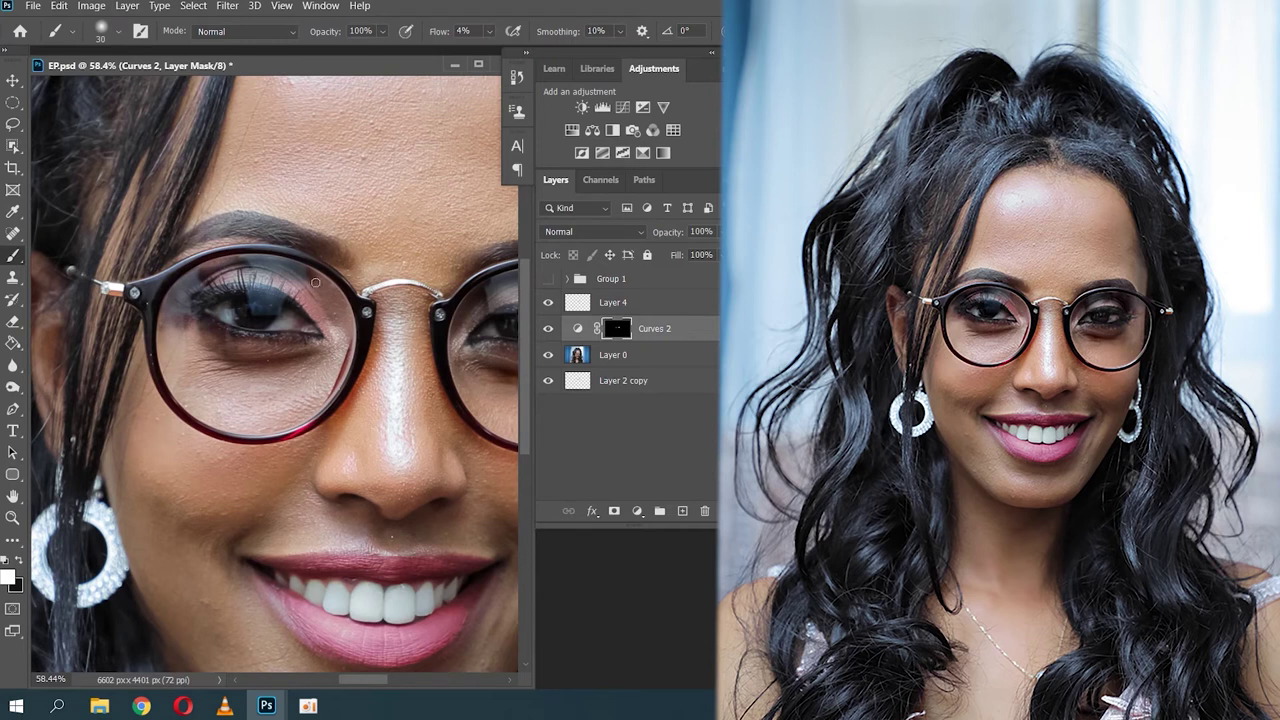
pyautogui.click(548, 328)
pyautogui.click(548, 328)
pyautogui.click(577, 328)
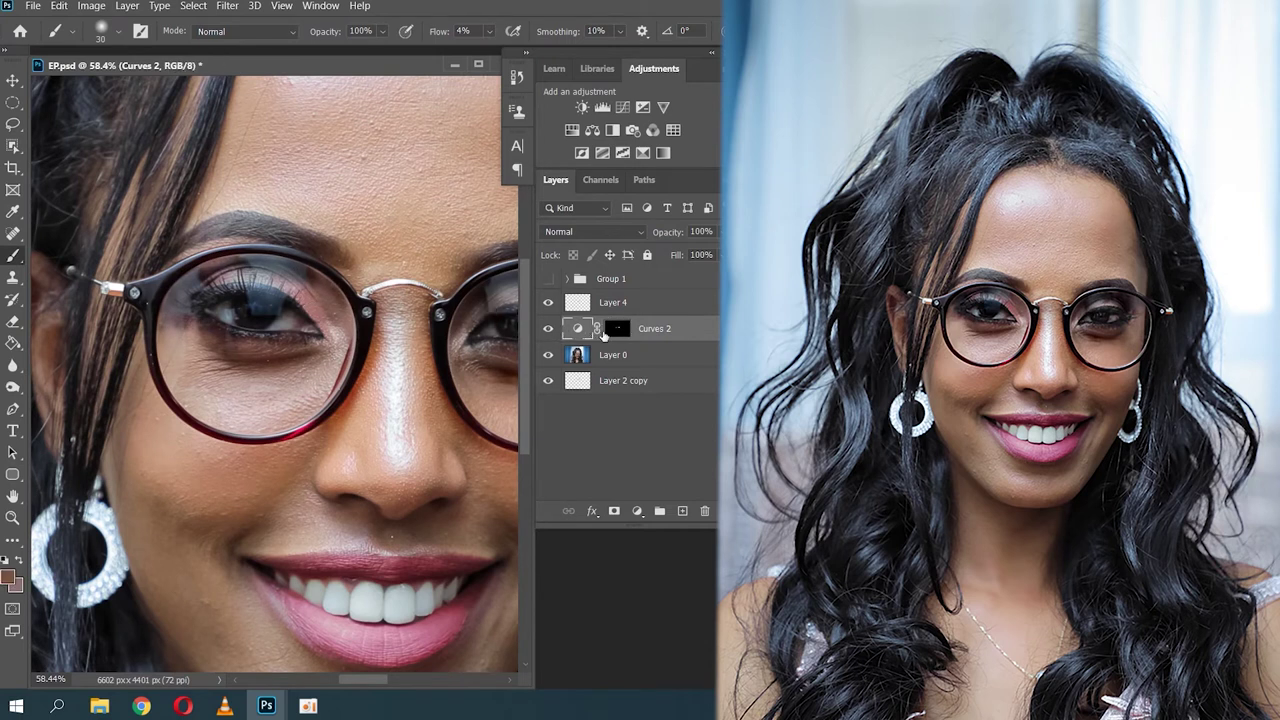
pyautogui.click(616, 328)
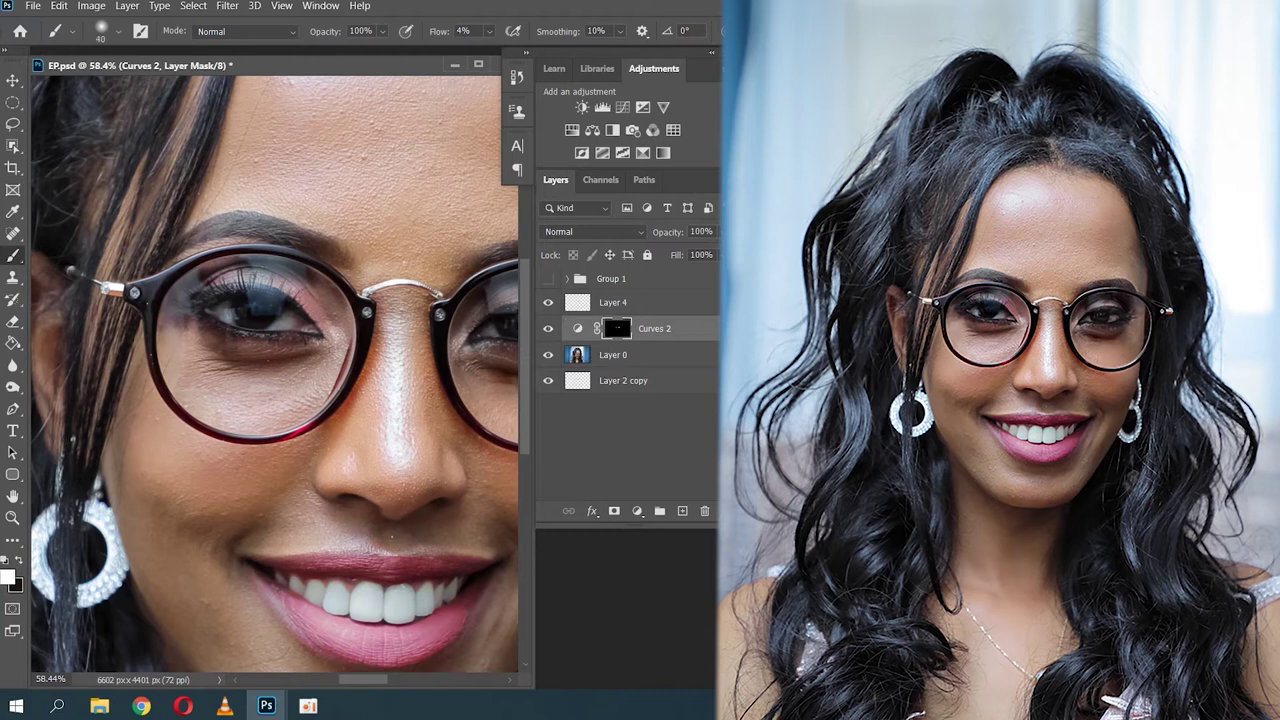
pyautogui.press(']')
pyautogui.press(']')
pyautogui.press(']')
pyautogui.press(']')
pyautogui.press(']')
pyautogui.press(']')
pyautogui.moveTo(205, 286)
pyautogui.mouseDown()
pyautogui.moveTo(262, 282)
pyautogui.moveTo(278, 303)
pyautogui.moveTo(285, 292)
pyautogui.moveTo(326, 318)
pyautogui.moveTo(190, 295)
pyautogui.moveTo(207, 283)
pyautogui.mouseUp()
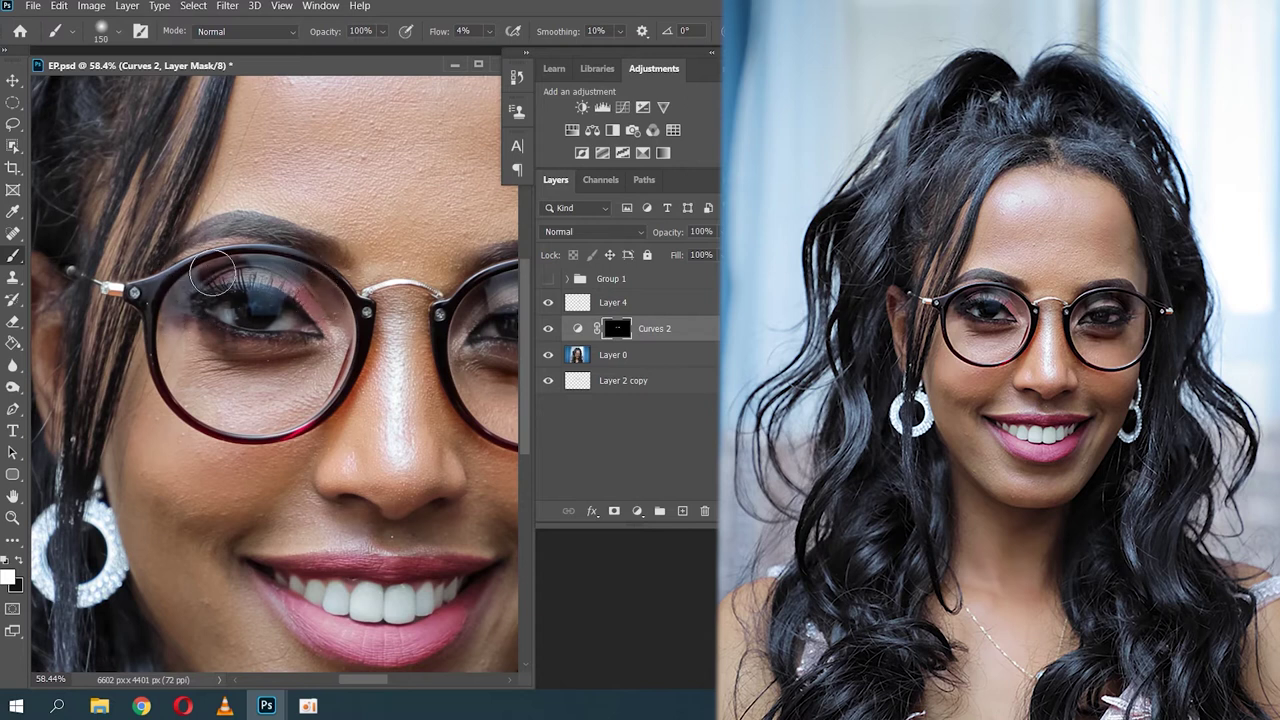
# Step: Refine the left-eye mask painting, zoom in closely, switch to black and add Layer 5
pyautogui.press('z')
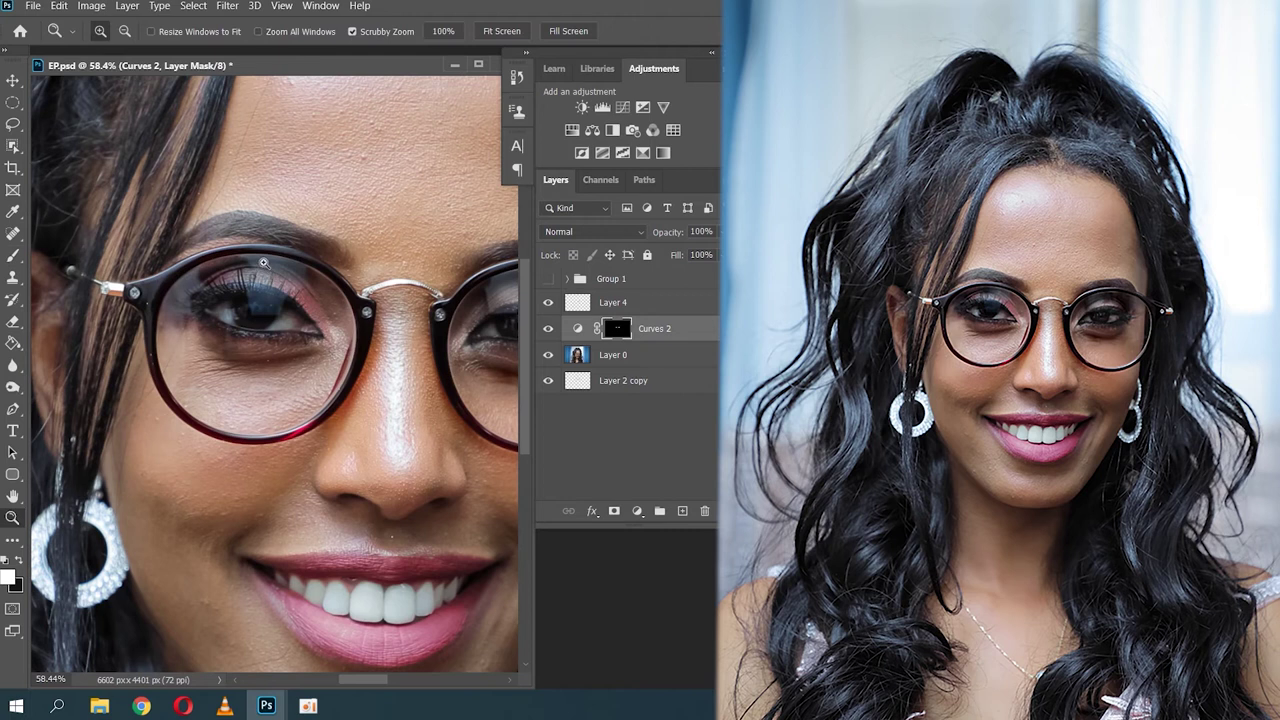
pyautogui.moveTo(259, 278); pyautogui.dragTo(216, 318)
pyautogui.press('b')
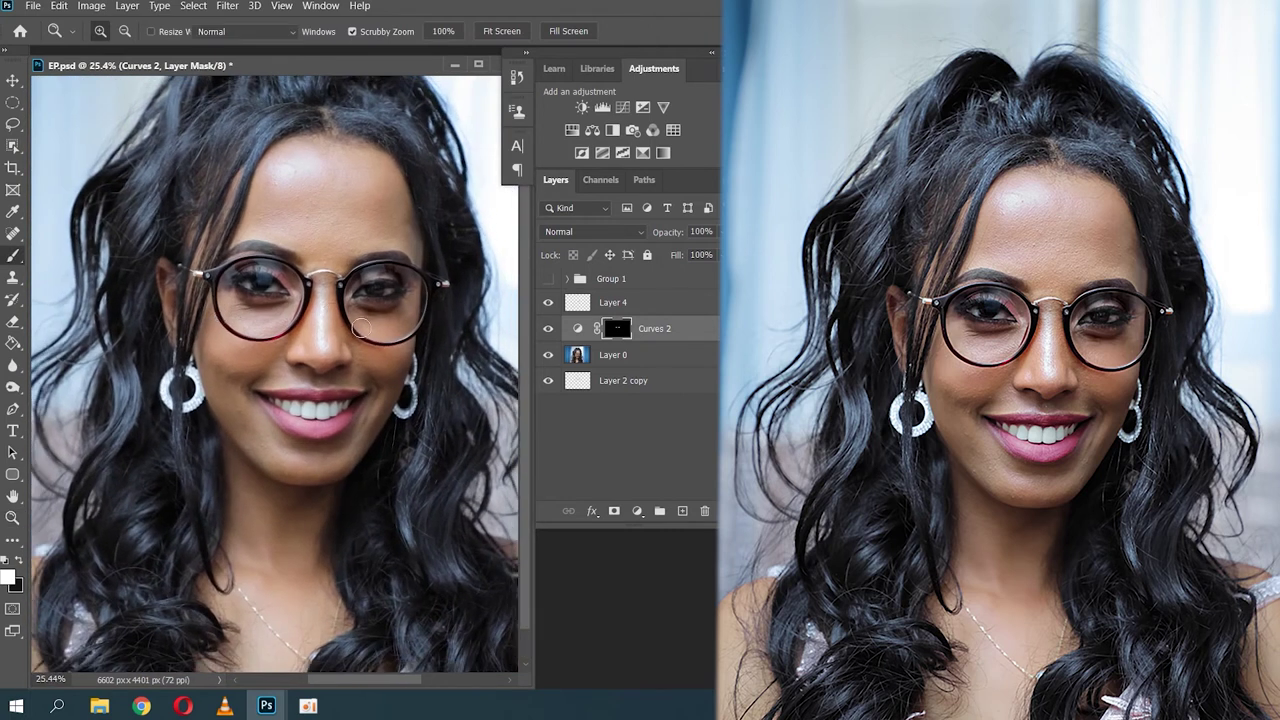
pyautogui.moveTo(350, 320); pyautogui.dragTo(312, 316)
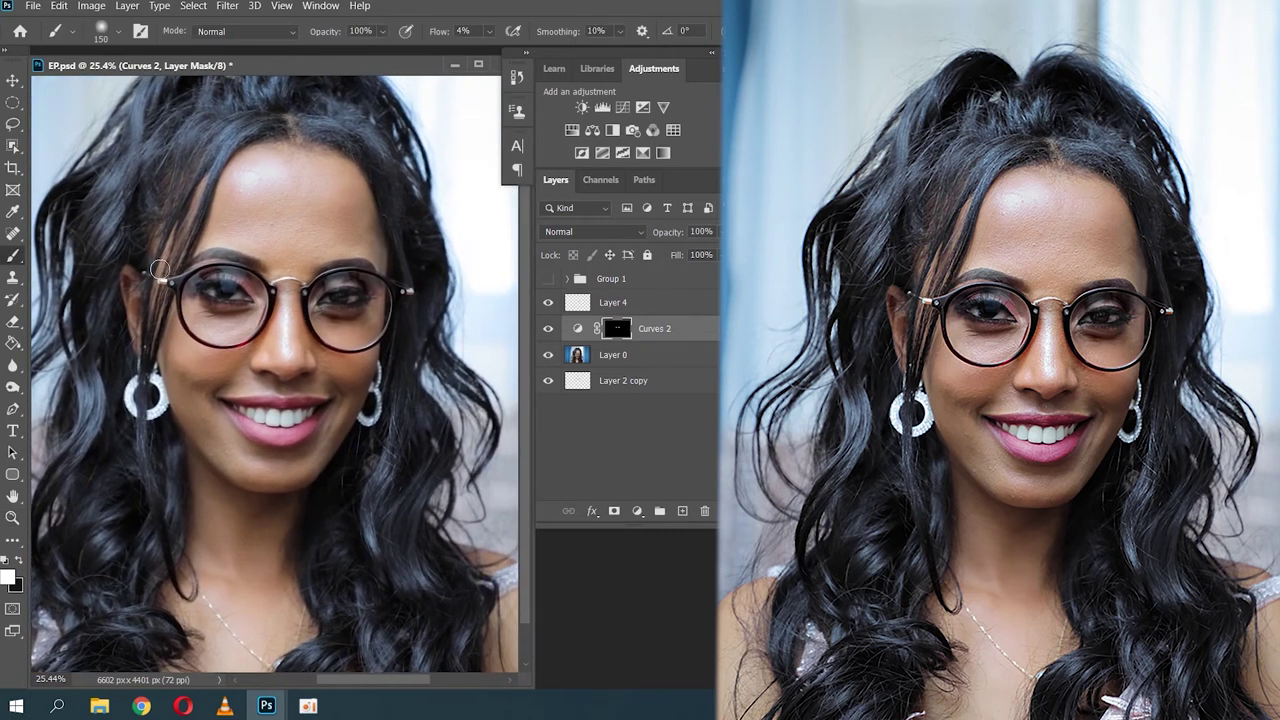
pyautogui.click(549, 330)
pyautogui.click(548, 332)
pyautogui.press('alt')
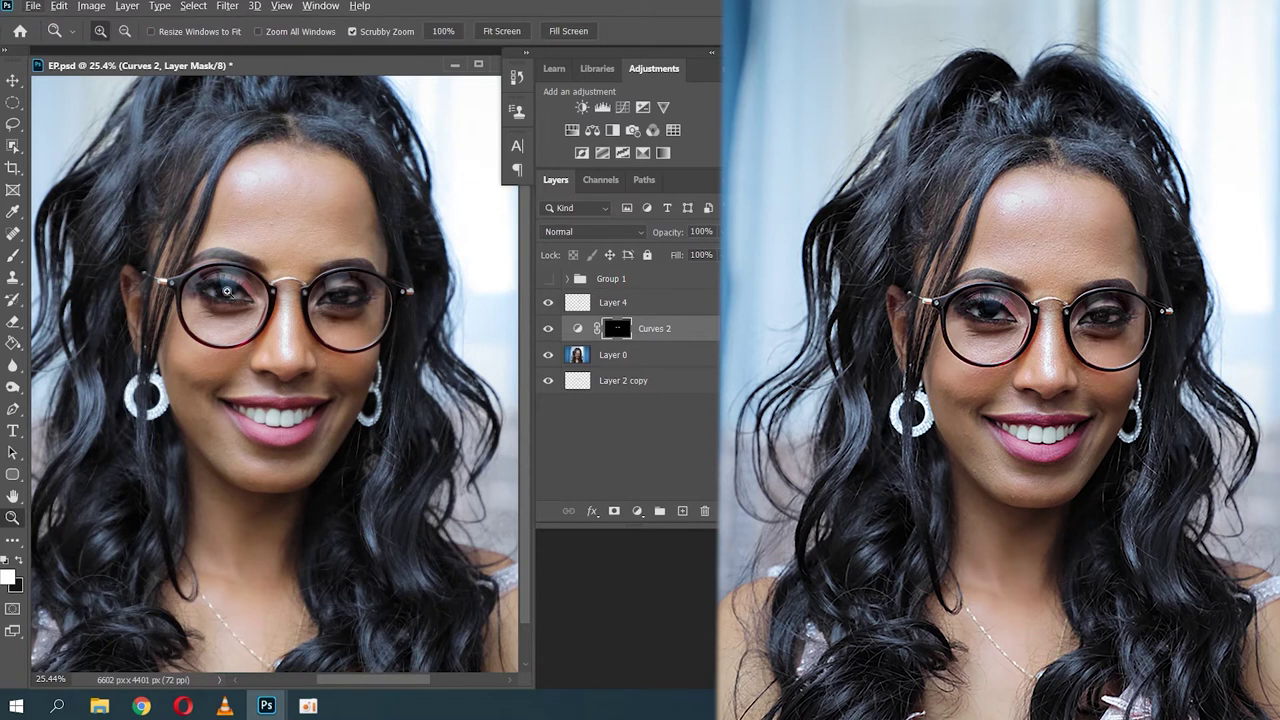
pyautogui.moveTo(217, 306); pyautogui.dragTo(369, 245)
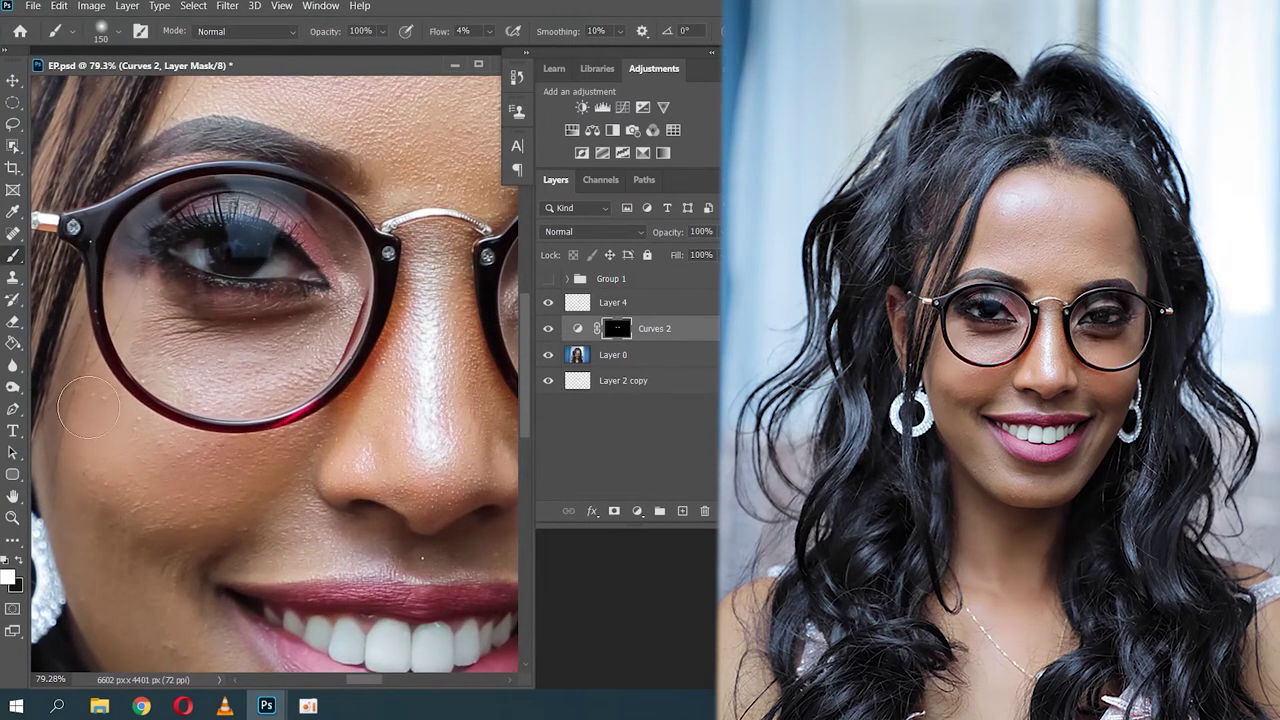
pyautogui.press('x')
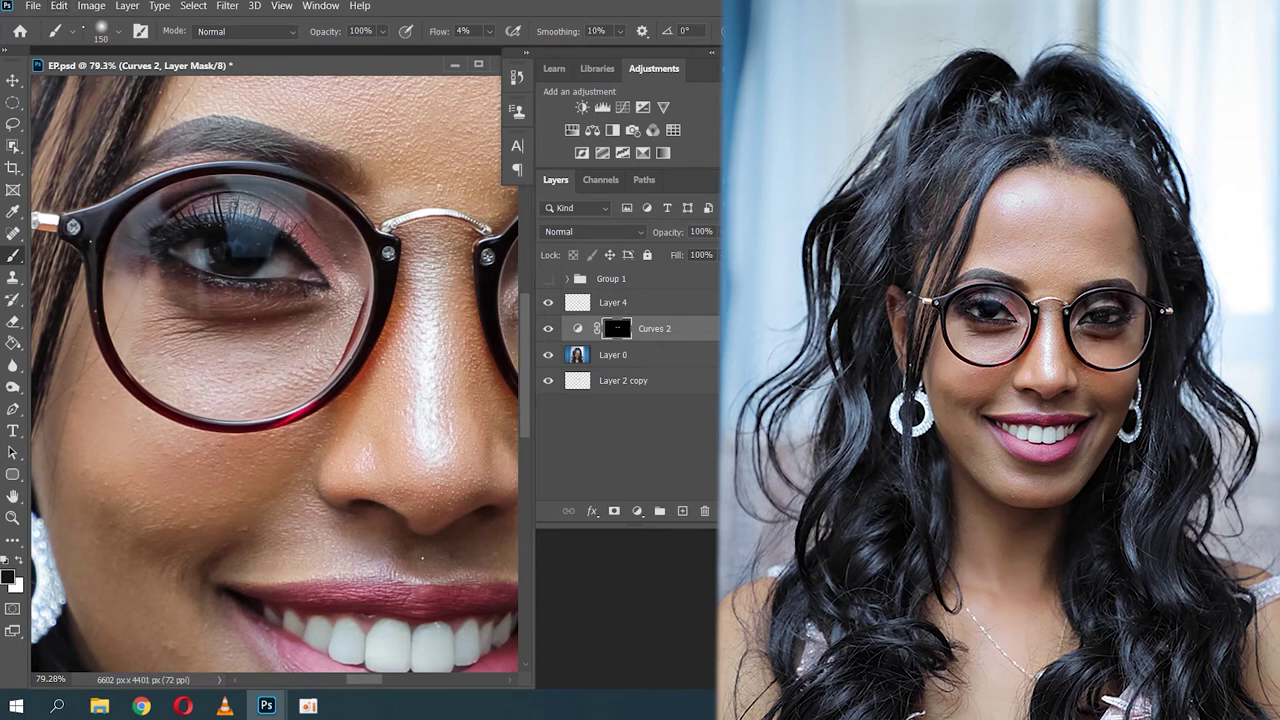
pyautogui.click(682, 511)
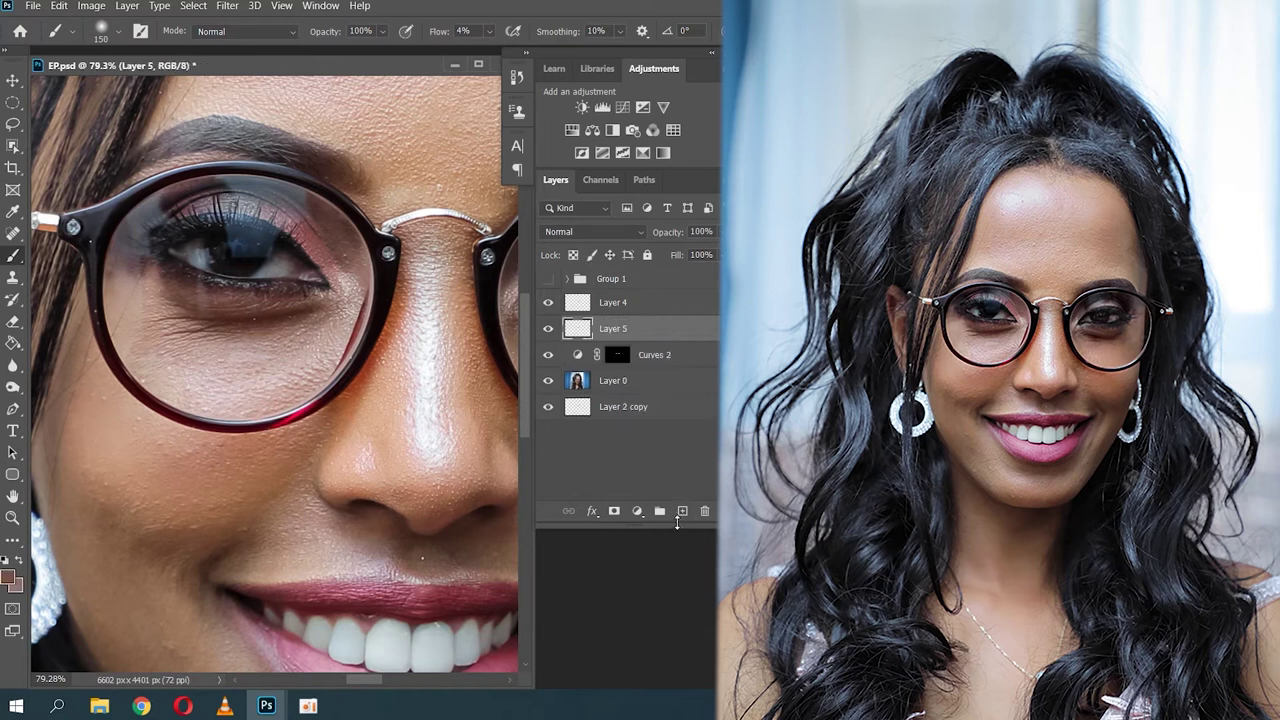
# Step: Fill Layer 5 with 50% gray and set its blend mode to Soft Light
pyautogui.click(59, 5)
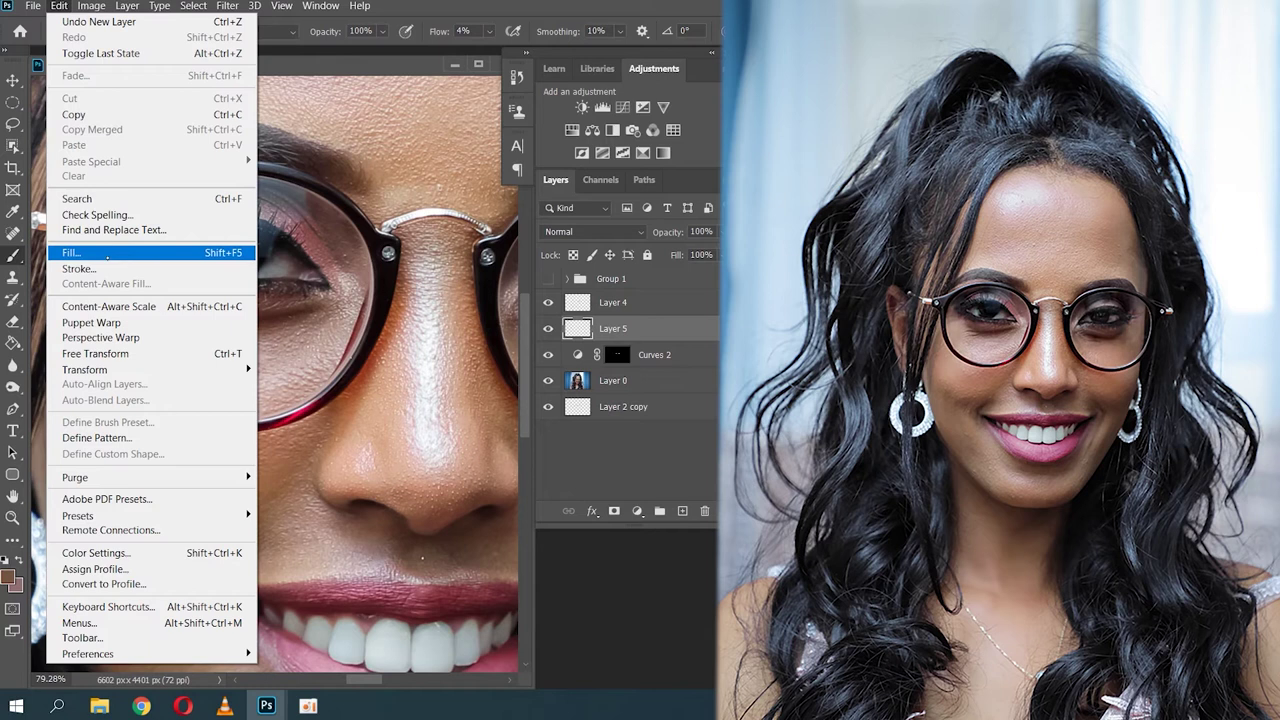
pyautogui.click(107, 255)
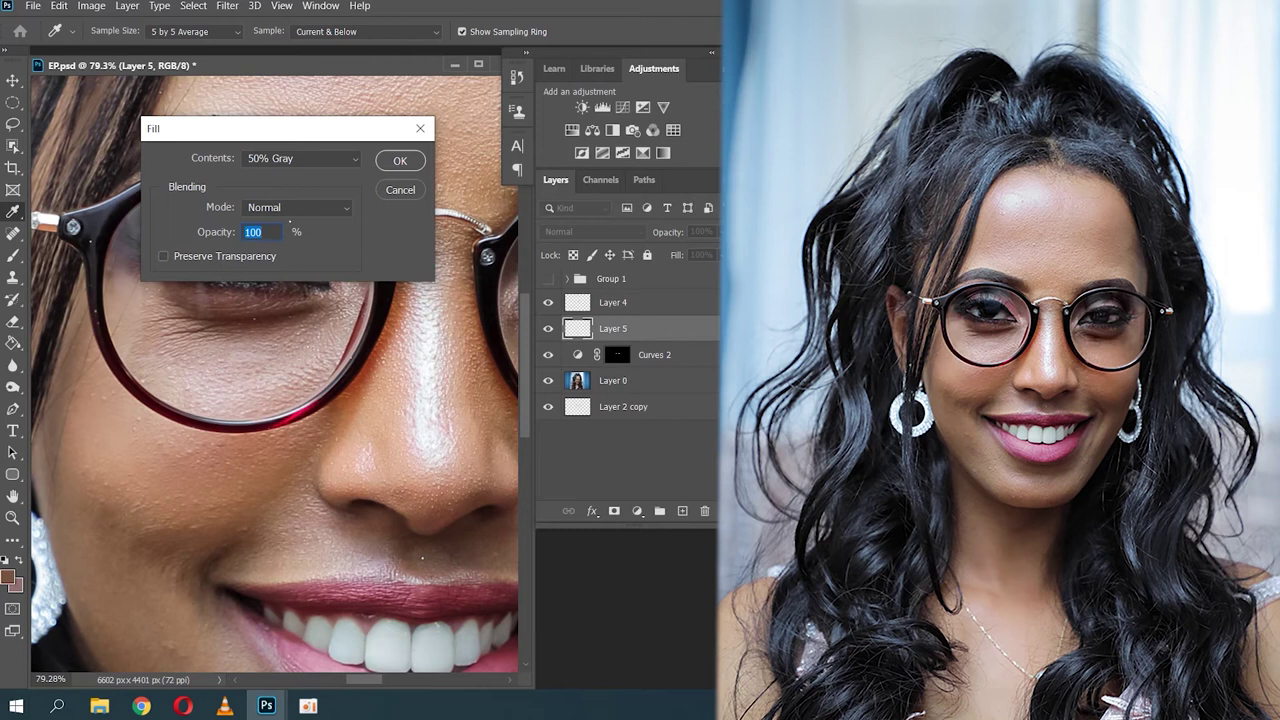
pyautogui.press('b')
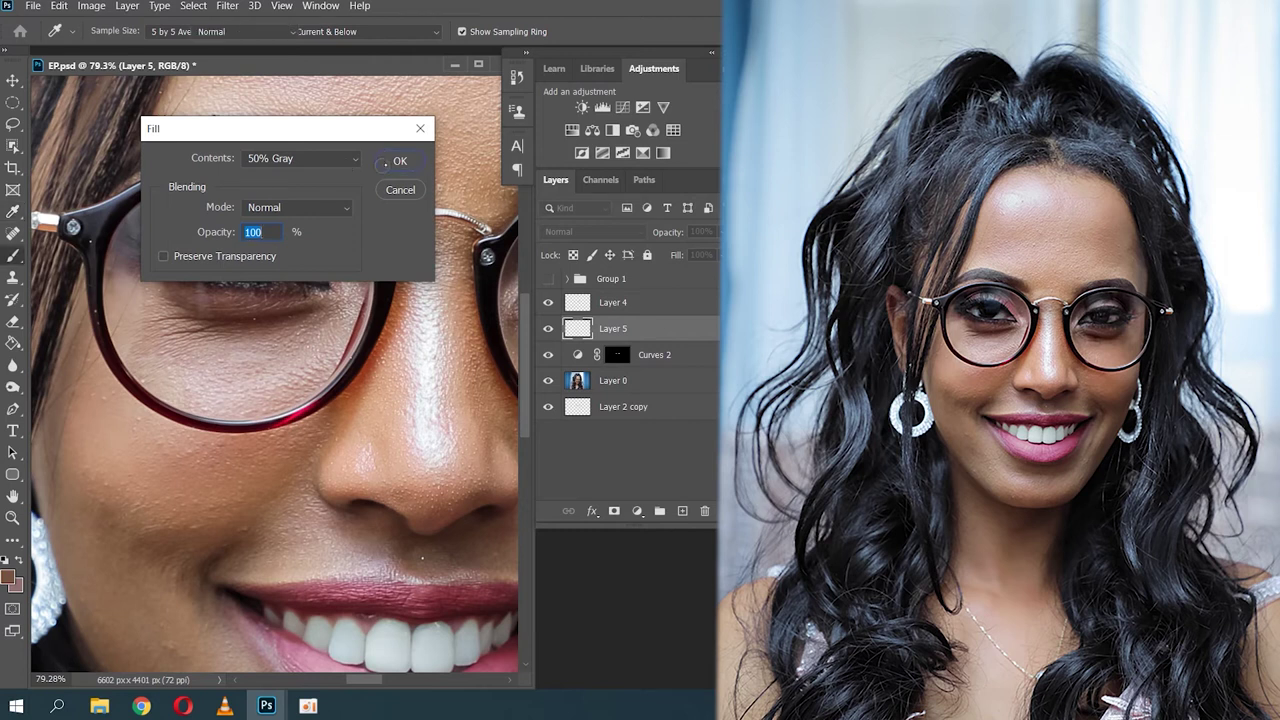
pyautogui.press('Return')
pyautogui.click(592, 231)
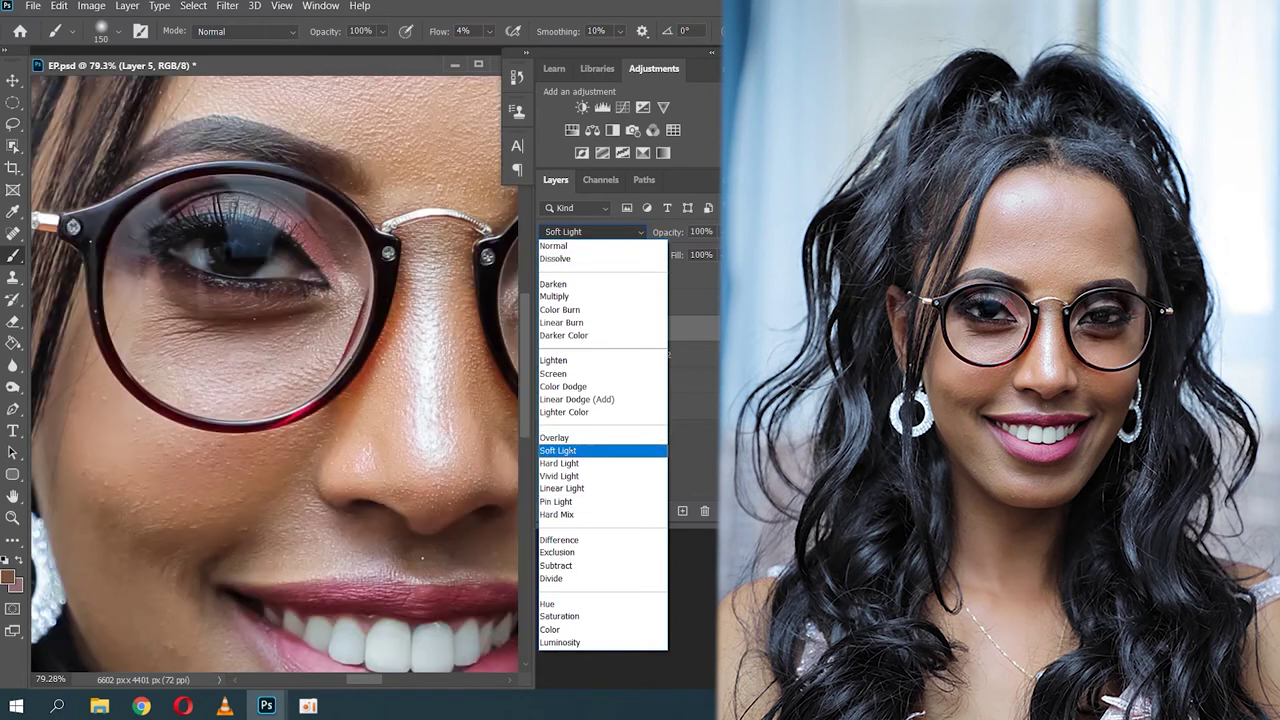
pyautogui.click(566, 451)
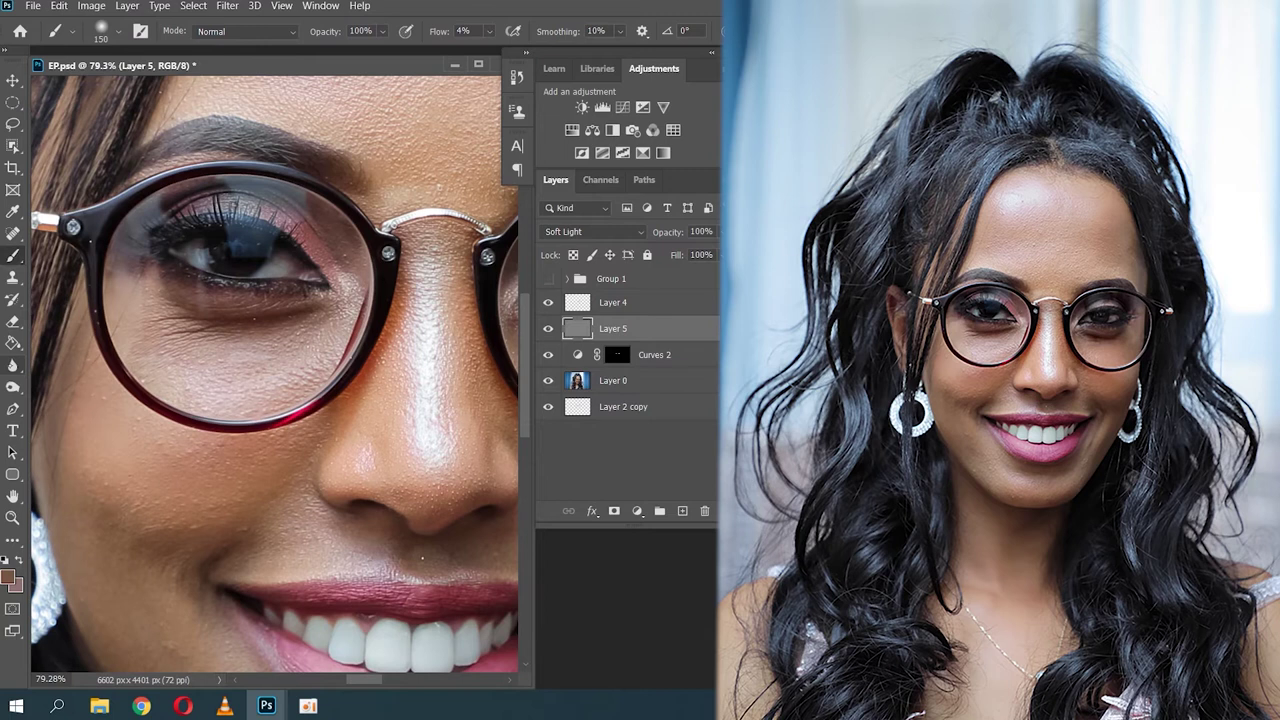
pyautogui.click(12, 386)
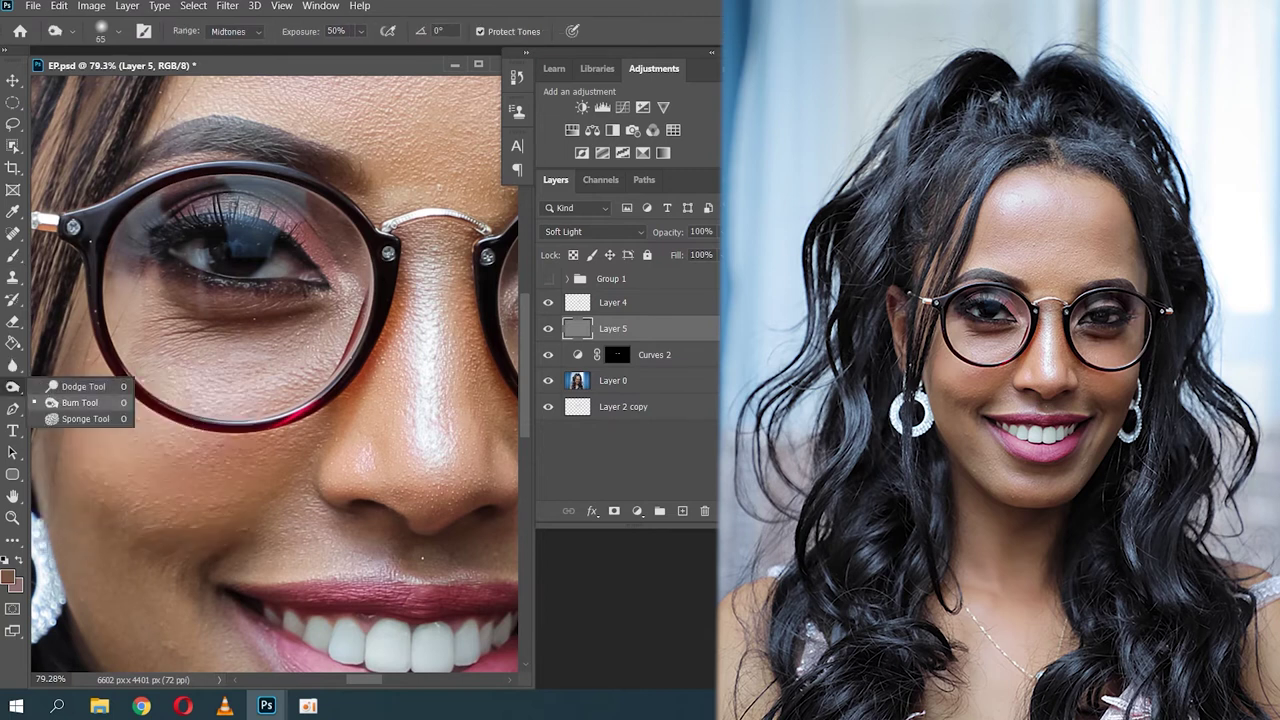
# Step: Switch to the Burn Tool and shrink its brush to size 15
pyautogui.click(80, 402)
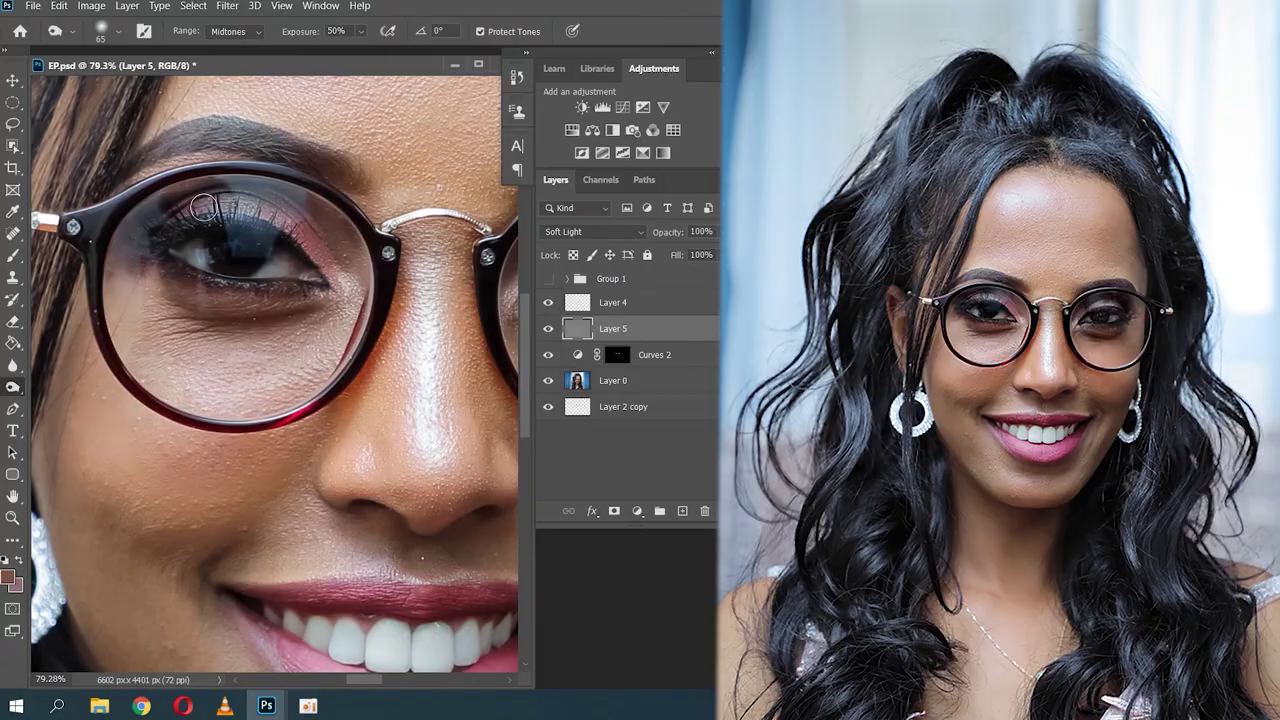
pyautogui.press('[')
pyautogui.press('[')
pyautogui.press('[')
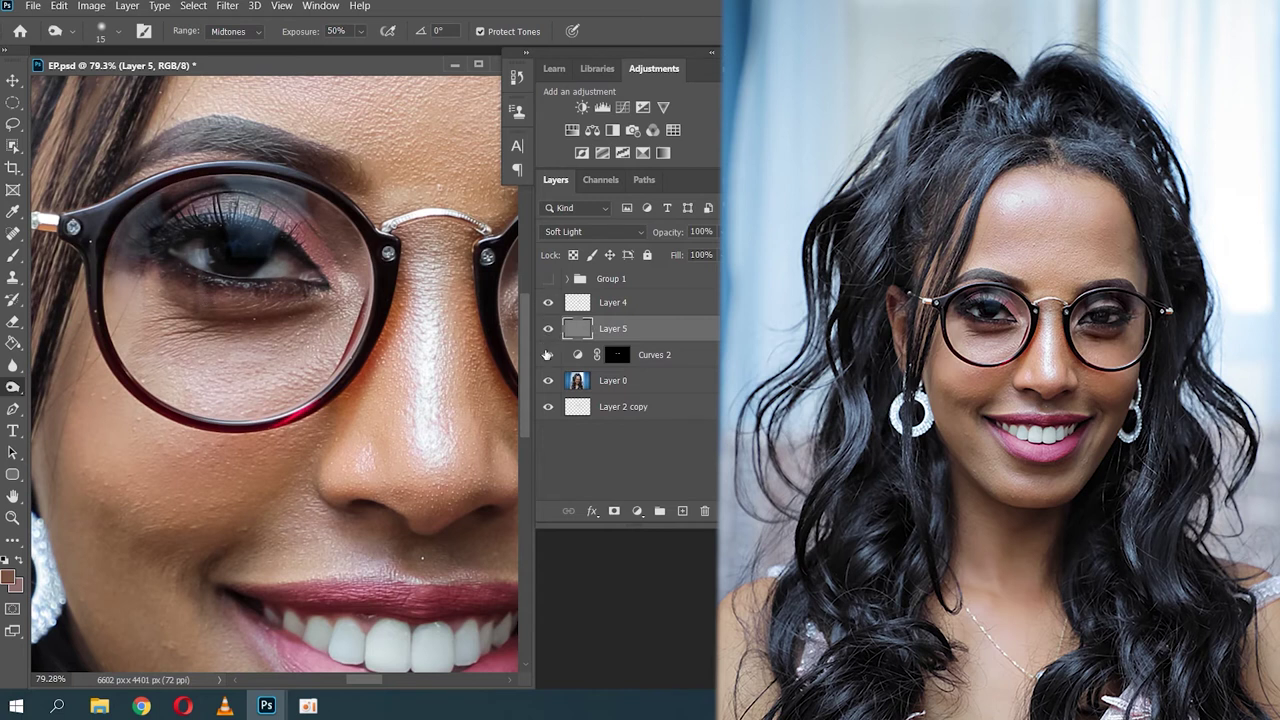
# Step: Hide Layer 5 to compare the burned-in darkening under the left eye
pyautogui.click(548, 330)
# Step: Compare the image with Layer 5 hidden and shown, leaving Layer 5 visible
pyautogui.click(548, 330)
pyautogui.click(548, 330)
pyautogui.click(548, 332)
pyautogui.click(548, 332)
pyautogui.click(548, 331)
# Step: Add a new layer above Layer 4 and softly paint under the left eye with a 35 px brush
pyautogui.click(641, 306)
pyautogui.click(681, 512)
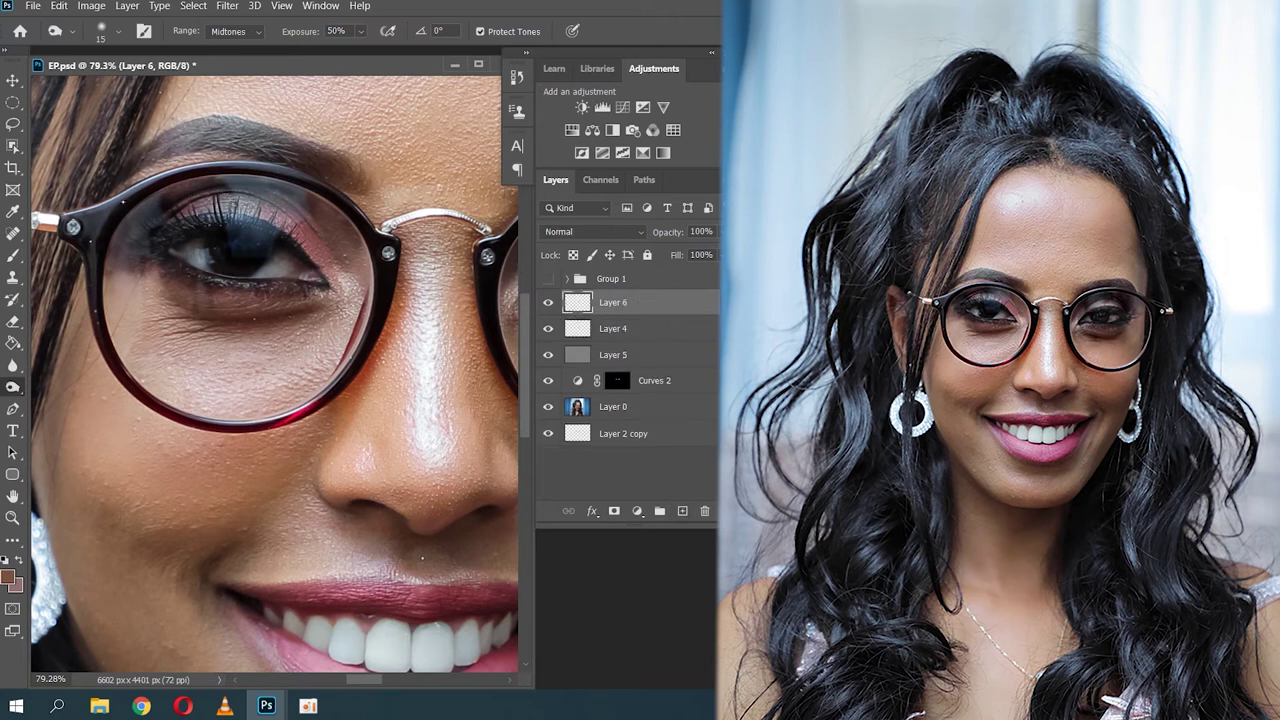
pyautogui.click(13, 255)
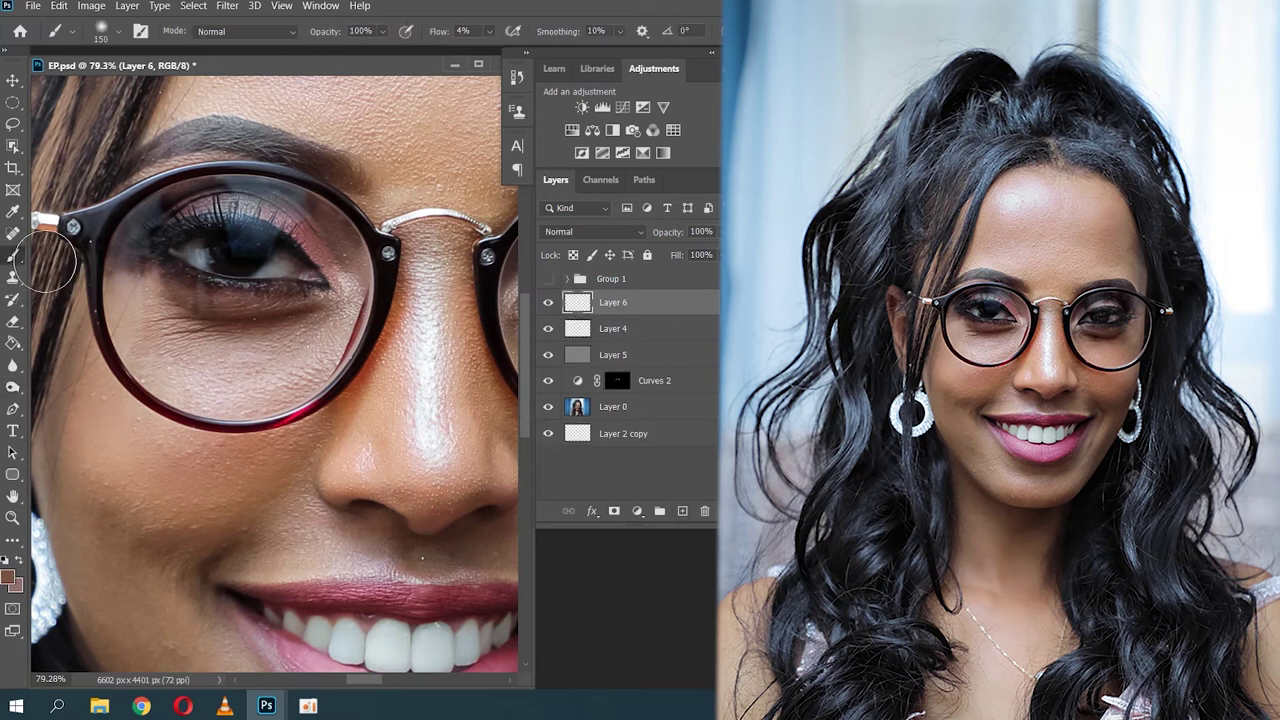
pyautogui.moveTo(228, 281); pyautogui.dragTo(218, 284)
pyautogui.moveTo(230, 340); pyautogui.dragTo(218, 336)
# Step: Adjust the soft brush, shrinking it to 7 then enlarging it to 30 px, ready to sample skin
pyautogui.rightClick(206, 292)
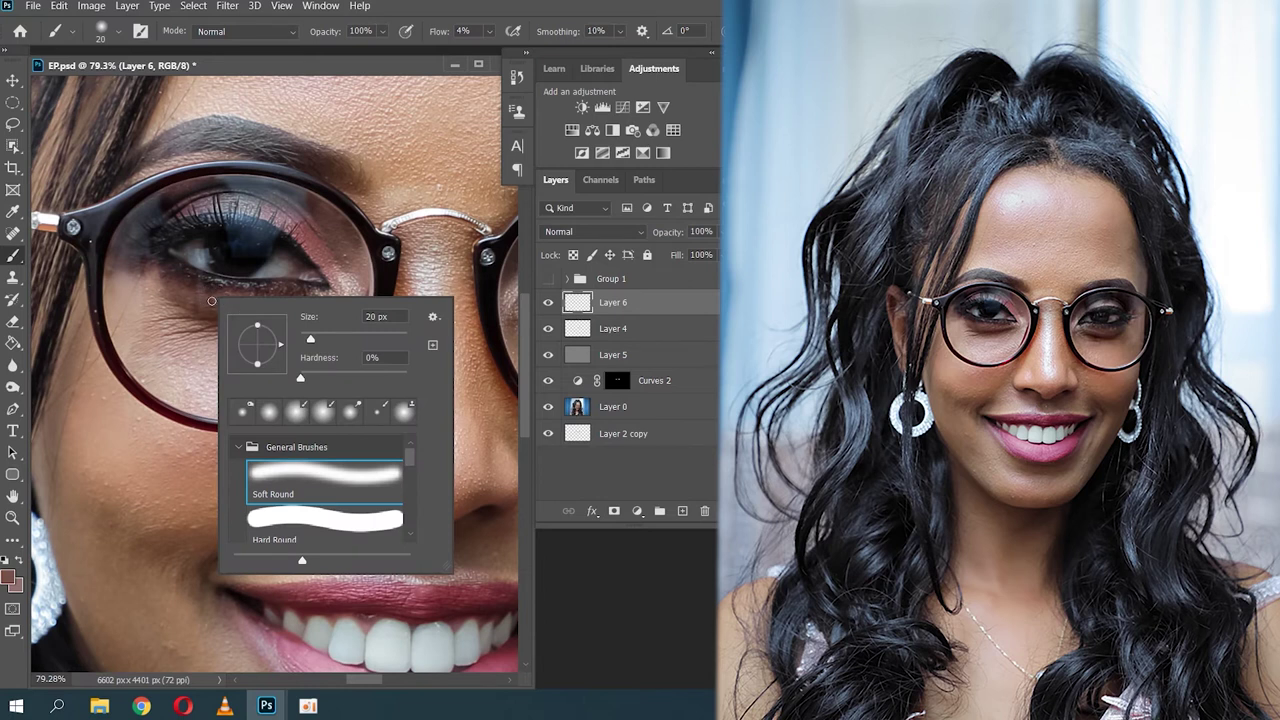
pyautogui.press('Escape')
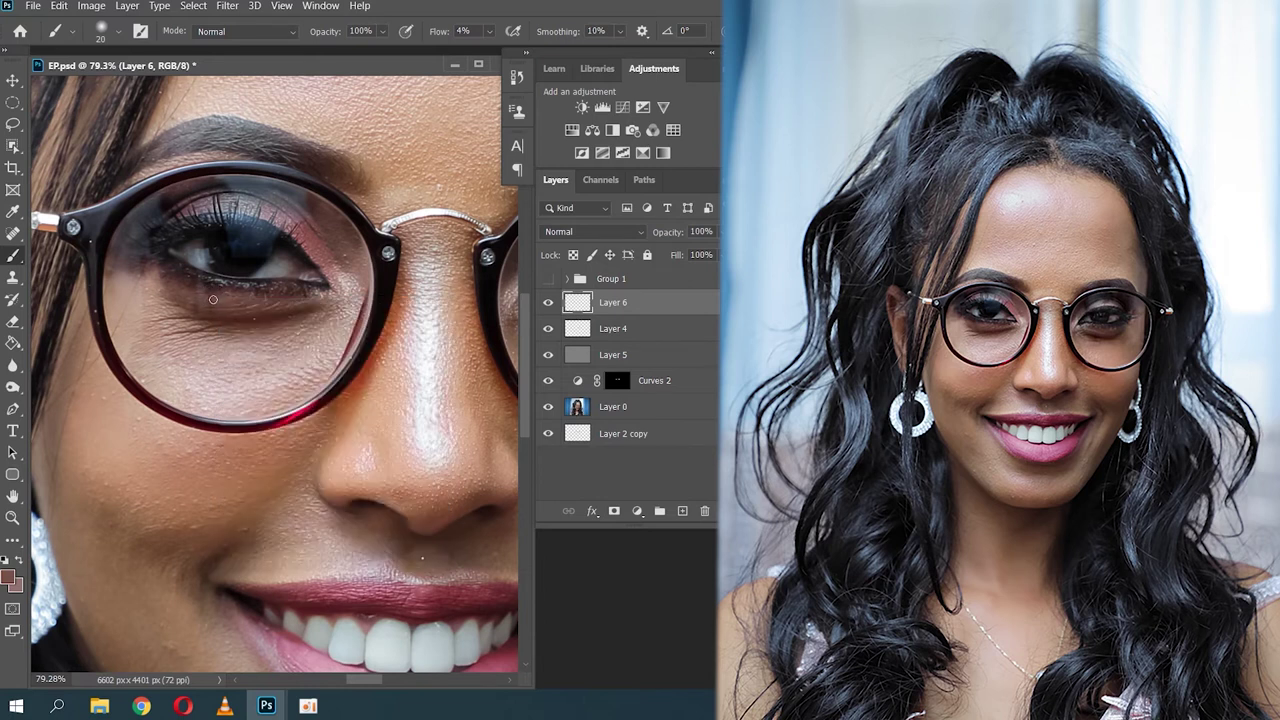
pyautogui.rightClick(213, 297)
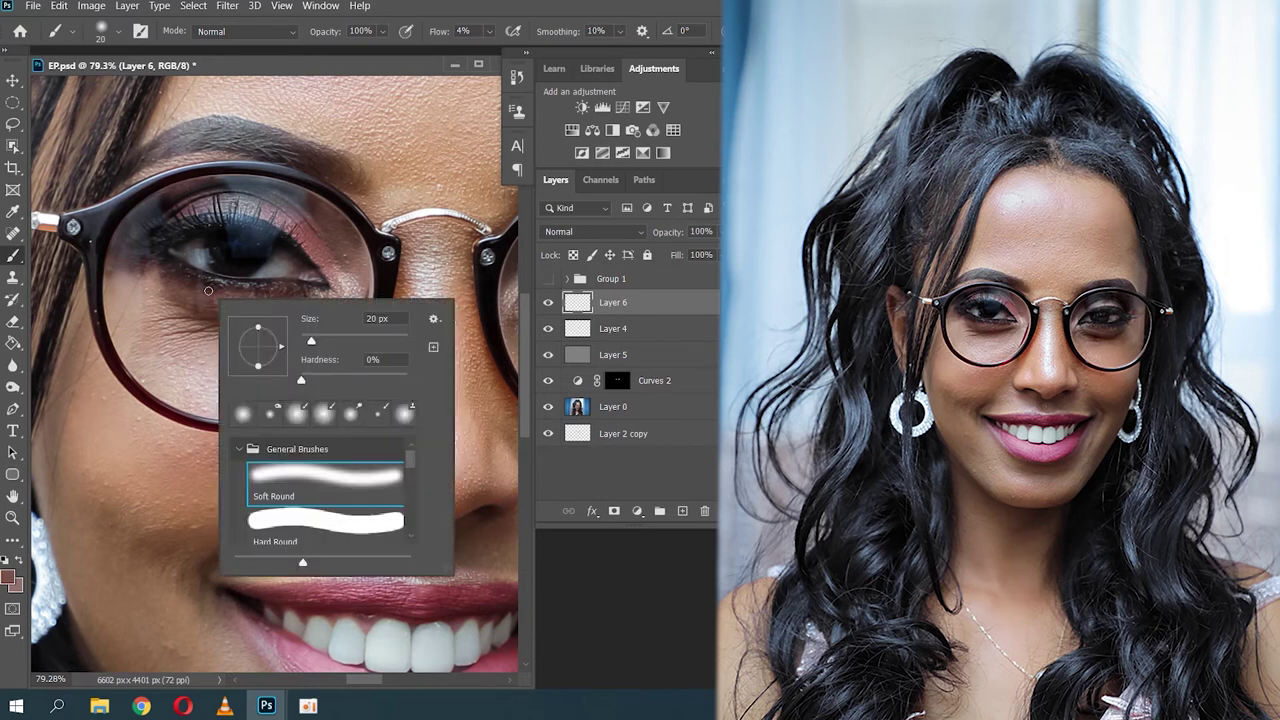
pyautogui.press('Escape')
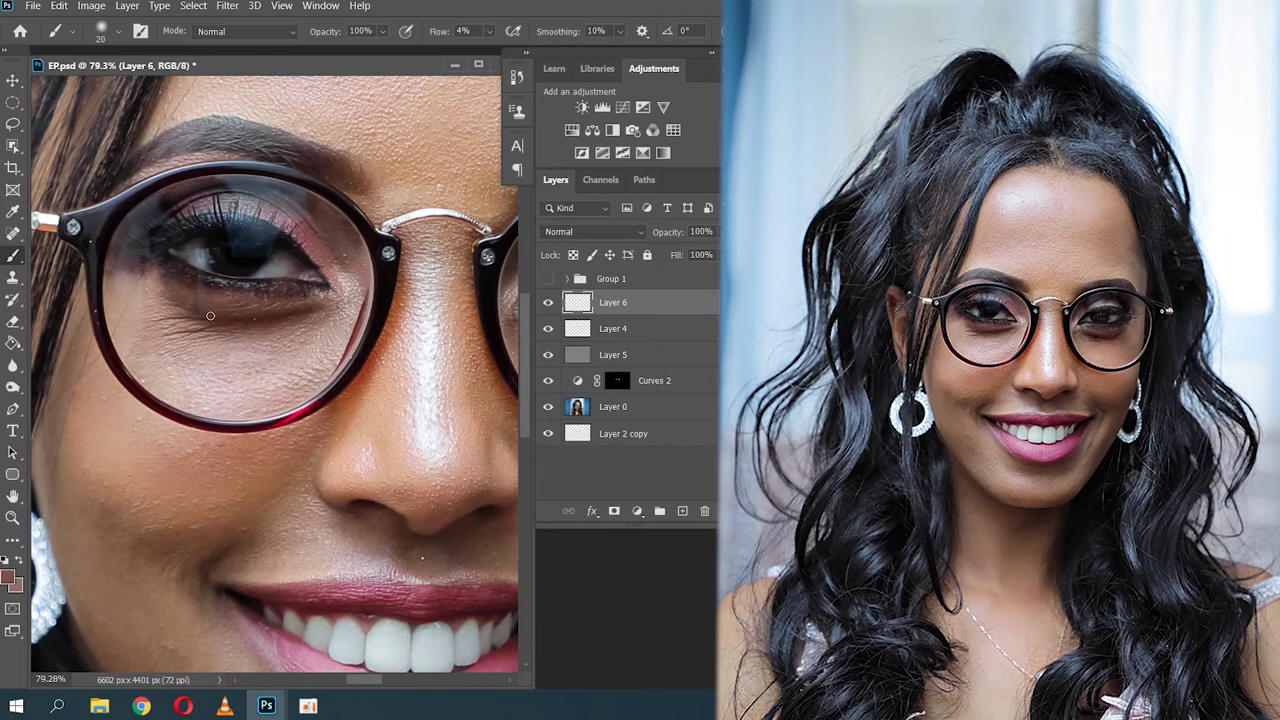
pyautogui.press('alt')
pyautogui.keyDown('alt'); pyautogui.rightClick(188, 296); pyautogui.keyUp('alt')
pyautogui.moveTo(188, 296); pyautogui.dragTo(194, 296)
pyautogui.press(']')
pyautogui.press(']')
pyautogui.rightClick(192, 291)
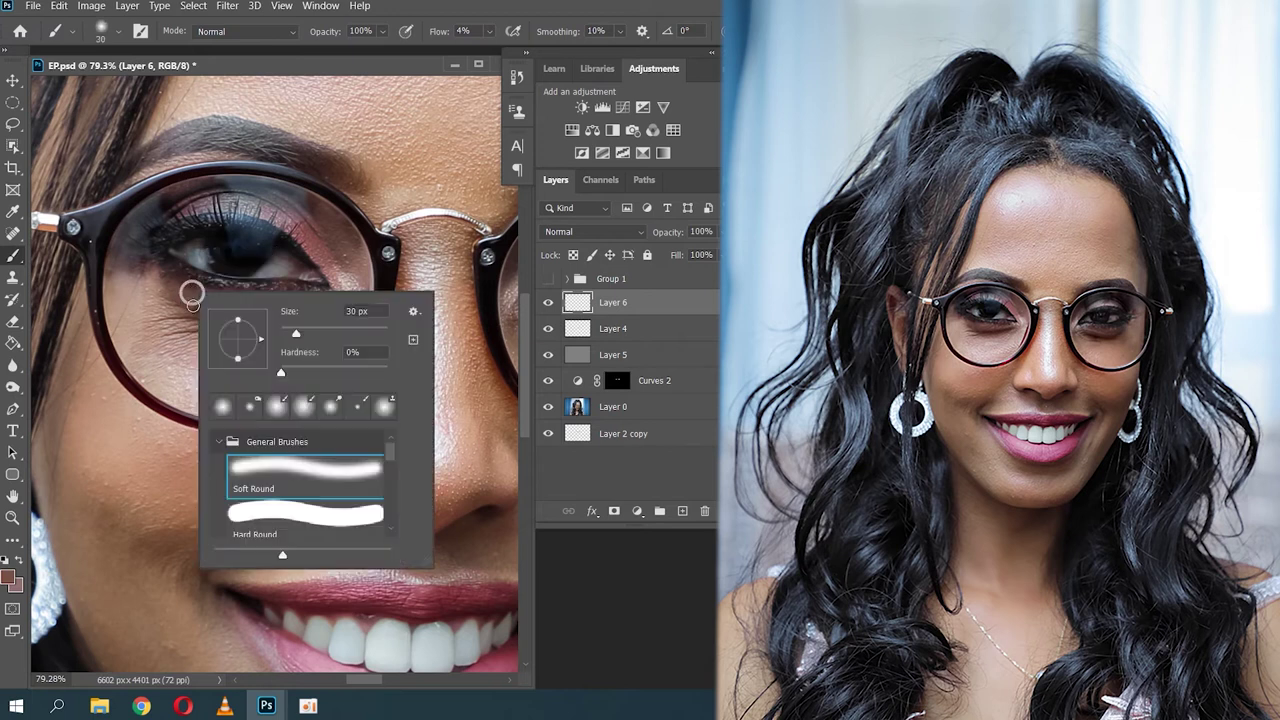
pyautogui.press('Escape')
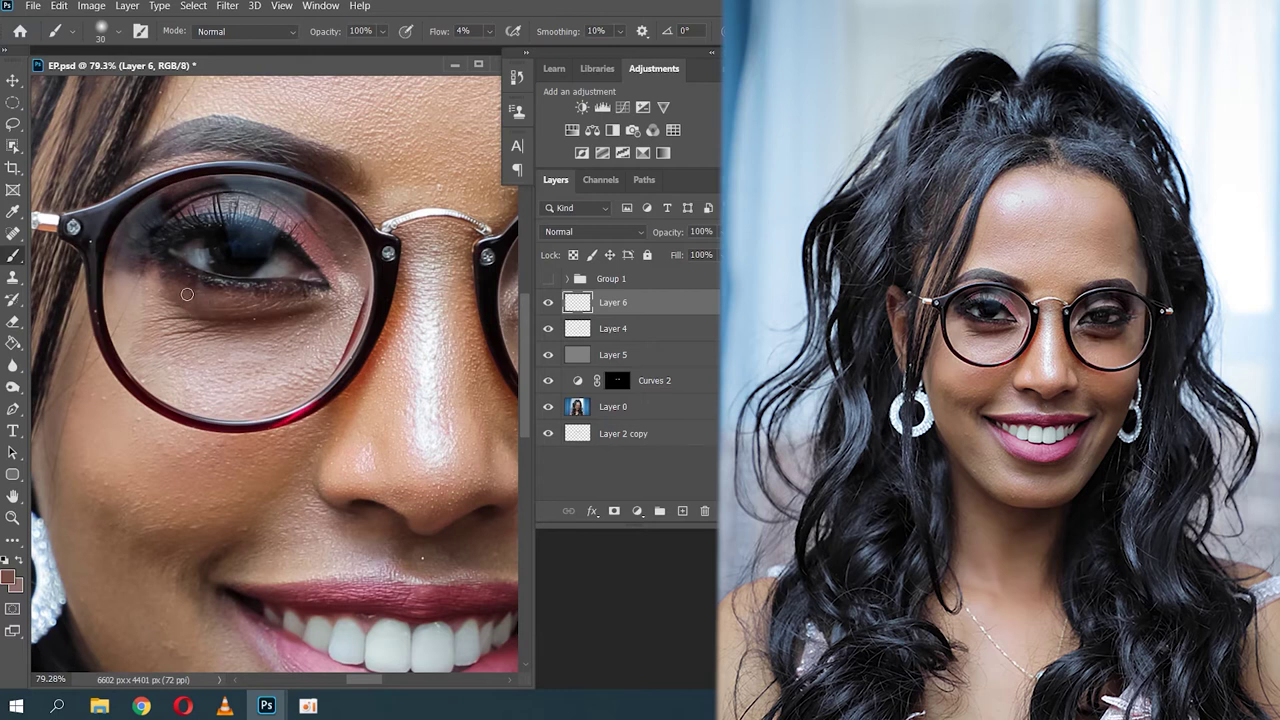
pyautogui.press('alt')
# Step: Sample two skin tones near the left eye for Layer 6, then zoom out to the whole face
pyautogui.keyDown('alt'); pyautogui.click(186, 289); pyautogui.keyUp('alt')
pyautogui.keyDown('alt'); pyautogui.click(219, 282); pyautogui.keyUp('alt')
pyautogui.press('z')
pyautogui.moveTo(240, 335)
pyautogui.mouseDown()
pyautogui.moveTo(179, 415)
pyautogui.moveTo(166, 405)
pyautogui.moveTo(176, 393)
pyautogui.mouseUp()
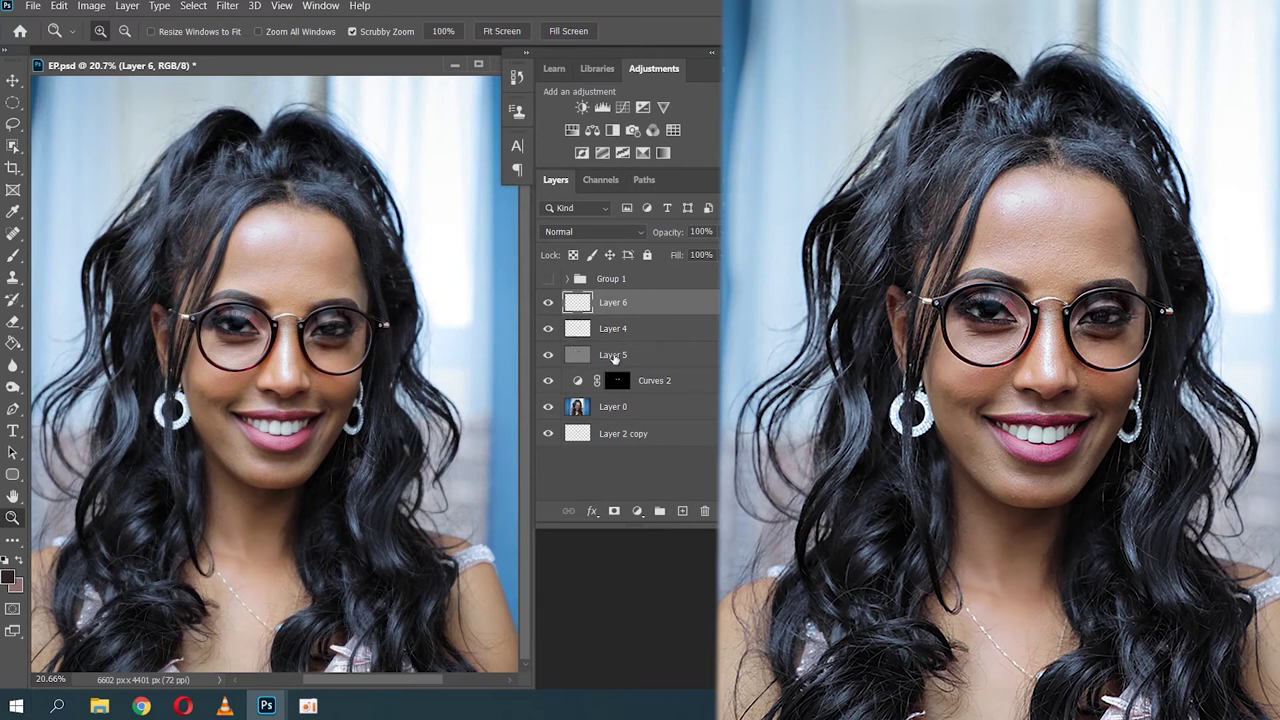
pyautogui.click(620, 407)
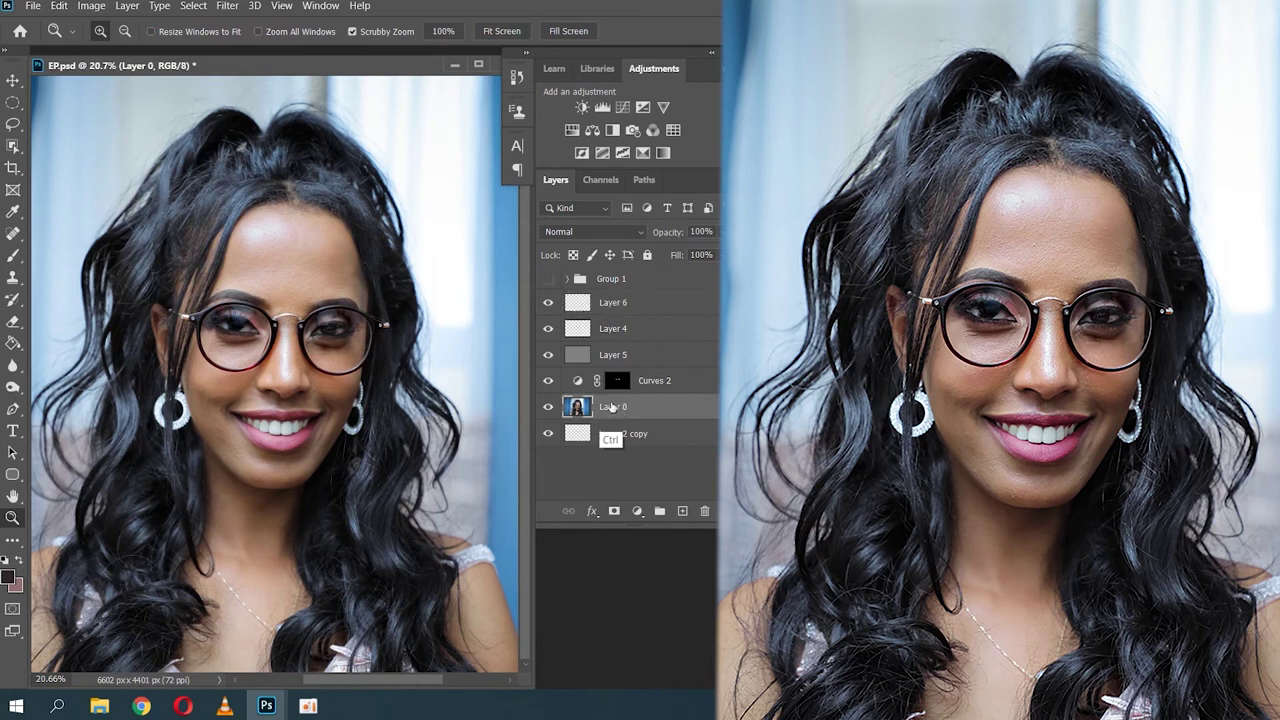
# Step: Duplicate Layer 0, move the copy just under Group 1, and hide it
pyautogui.hotkey('ctrl', 'j')
pyautogui.moveTo(614, 407); pyautogui.dragTo(600, 300)
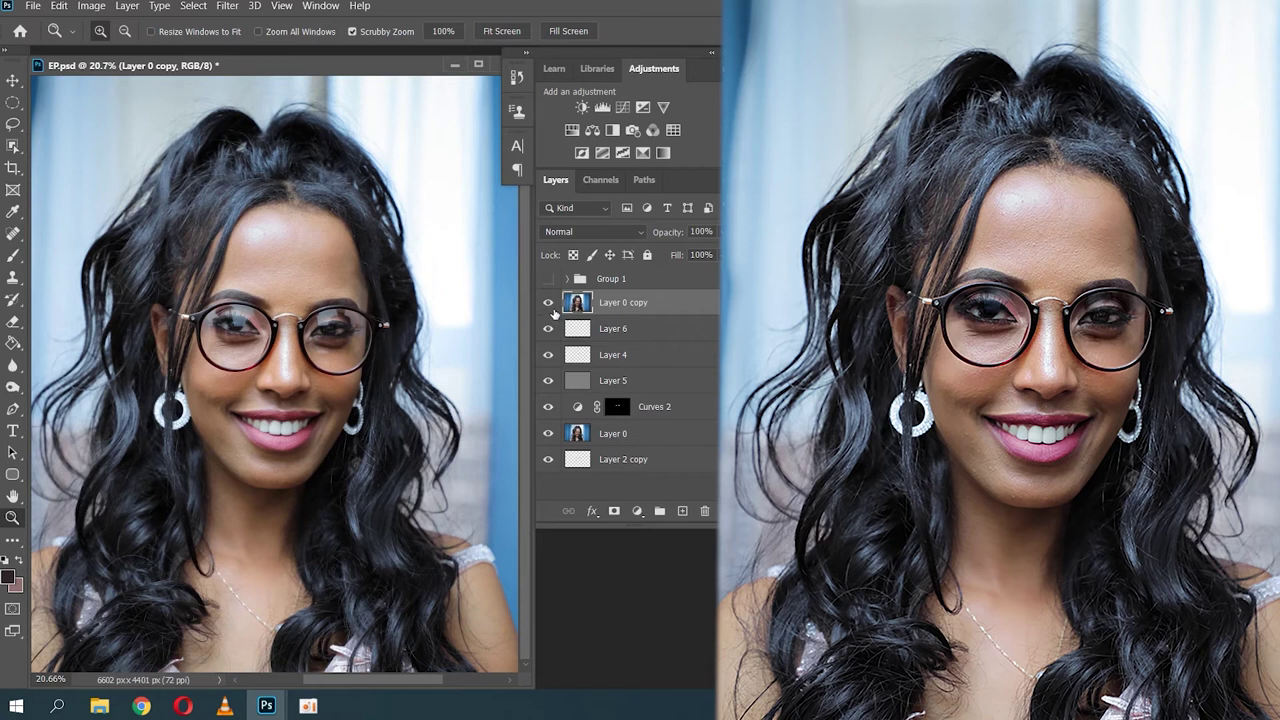
pyautogui.click(549, 303)
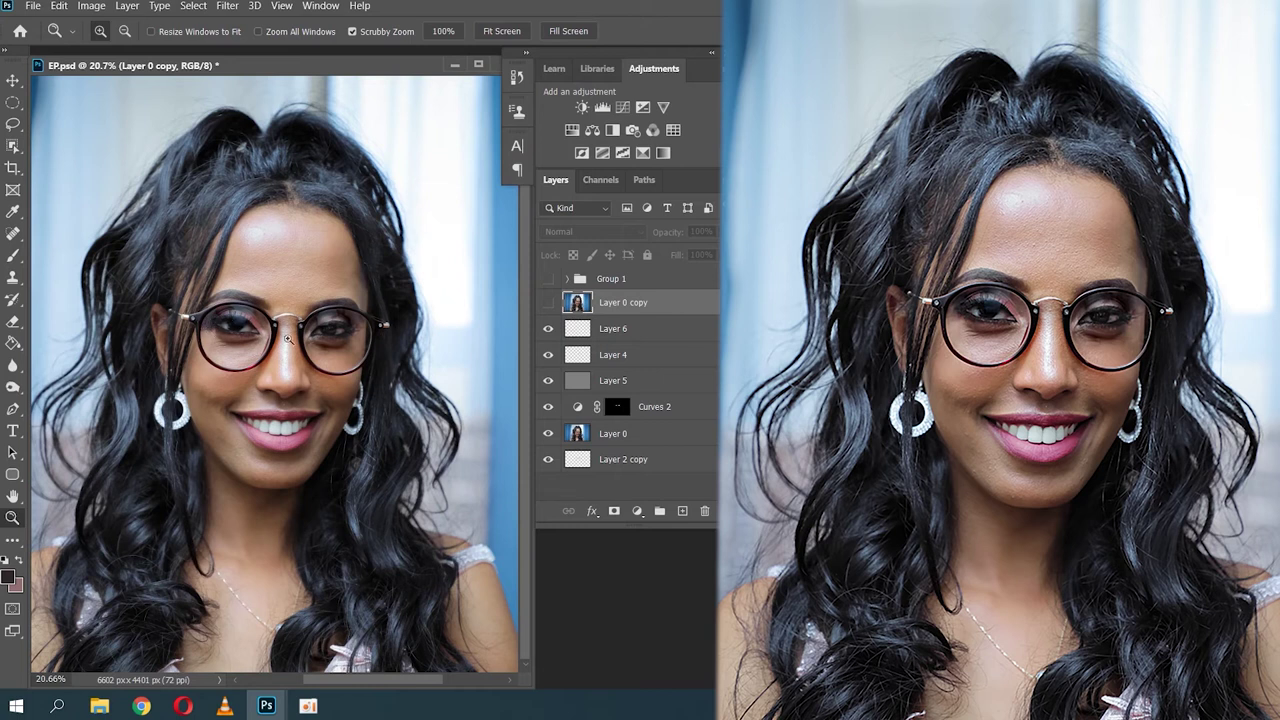
pyautogui.moveTo(230, 316); pyautogui.dragTo(277, 190)
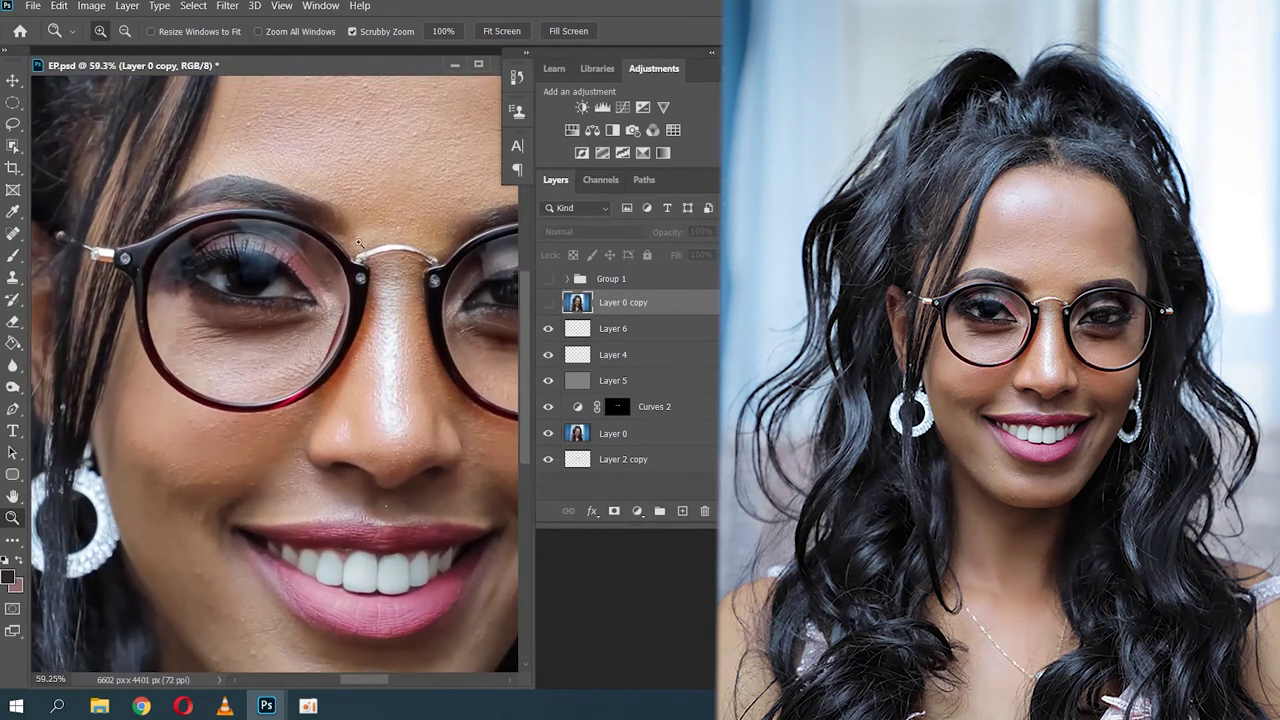
pyautogui.click(610, 410)
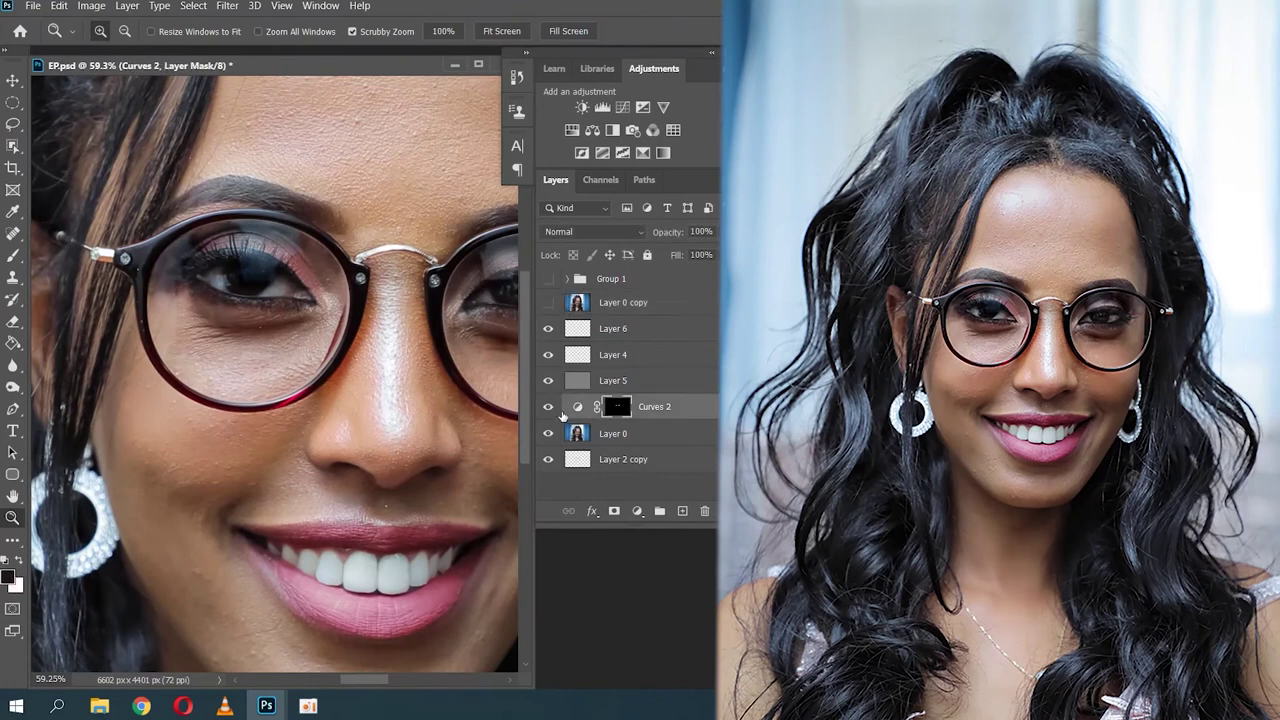
# Step: Compare Curves 2 off and on, then set white as the Brush painting colour
pyautogui.click(549, 408)
pyautogui.click(550, 408)
pyautogui.press('x')
pyautogui.press('b')
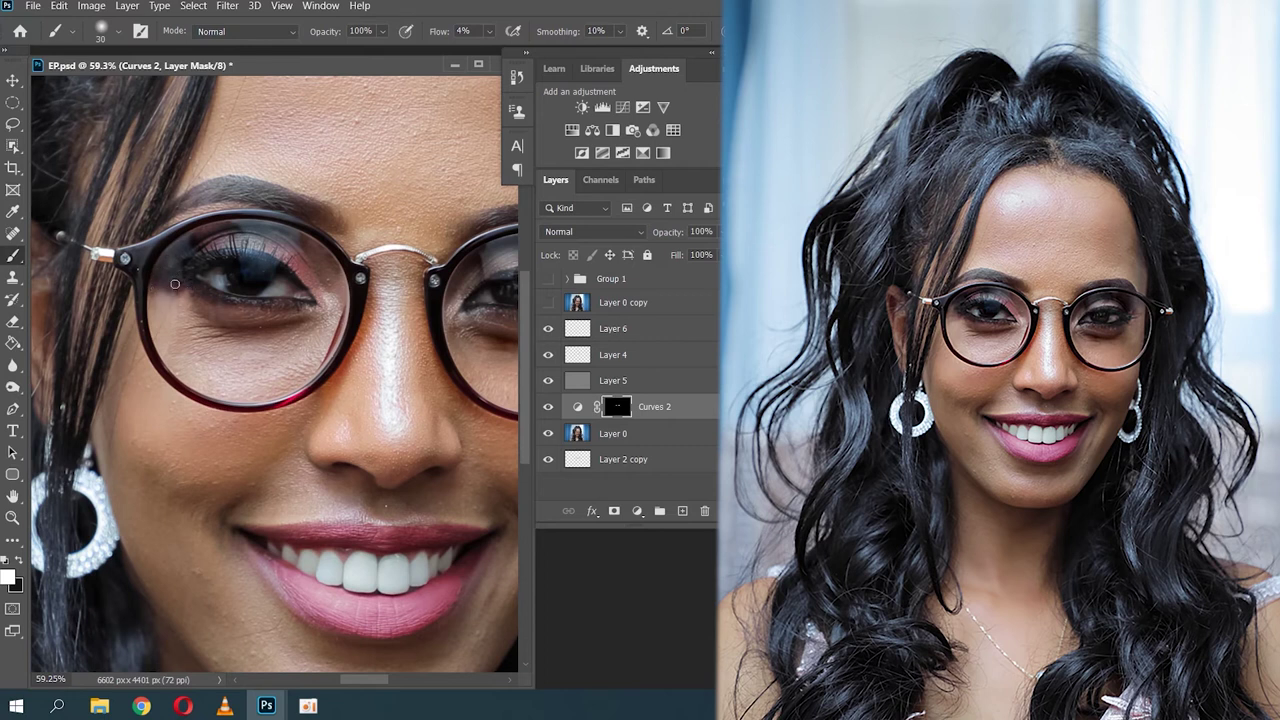
# Step: Compare Layer 5, Layer 0 and Curves 2 off and on, leaving all visible
pyautogui.click(549, 384)
pyautogui.click(549, 384)
pyautogui.click(548, 435)
pyautogui.click(548, 434)
pyautogui.click(549, 408)
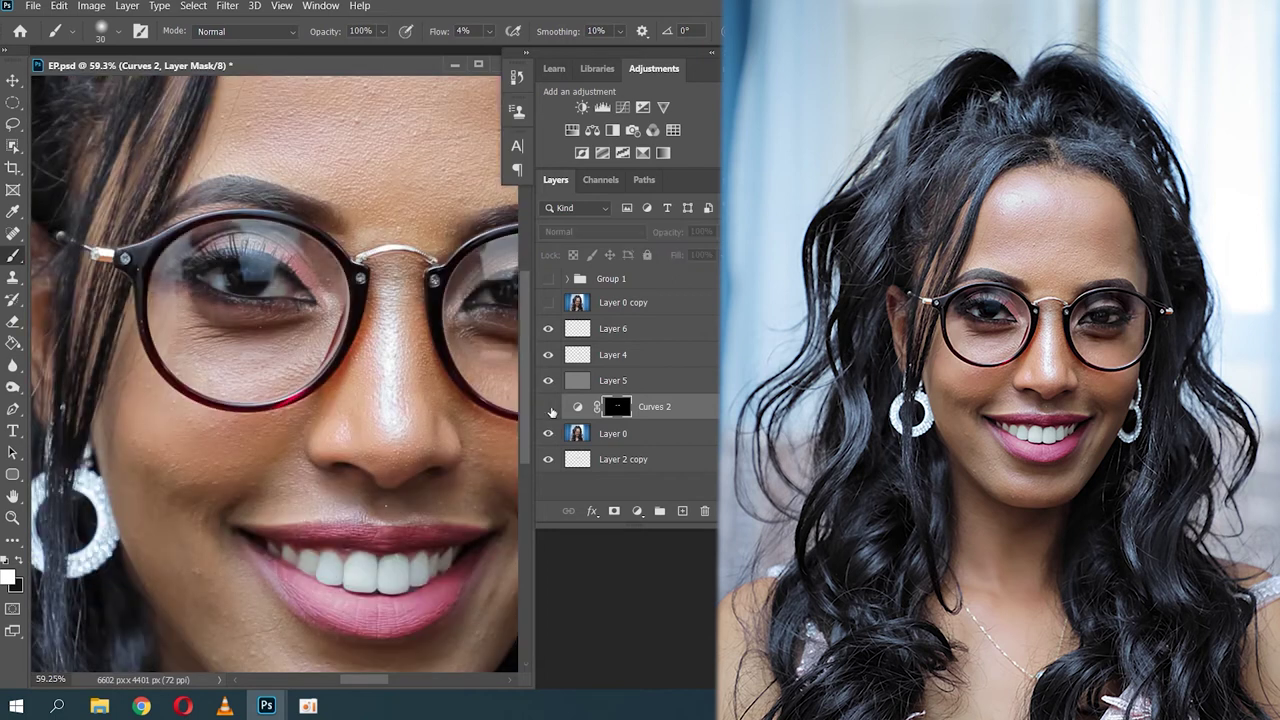
pyautogui.click(549, 408)
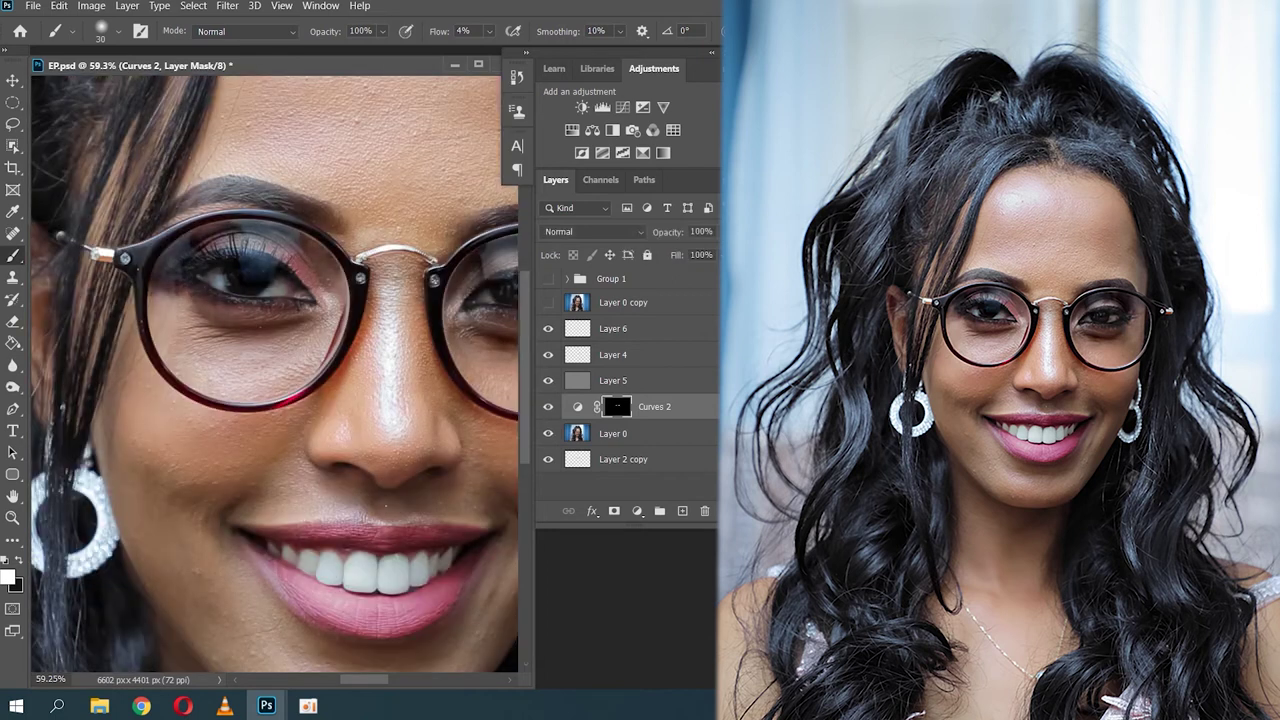
pyautogui.click(549, 408)
pyautogui.click(549, 408)
# Step: Paint white on the Curves 2 mask across and around the left eye
pyautogui.moveTo(157, 281); pyautogui.dragTo(152, 268)
pyautogui.moveTo(230, 272)
pyautogui.mouseDown()
pyautogui.moveTo(163, 263)
pyautogui.moveTo(182, 284)
pyautogui.moveTo(168, 251)
pyautogui.moveTo(154, 274)
pyautogui.moveTo(170, 252)
pyautogui.moveTo(168, 299)
pyautogui.moveTo(158, 288)
pyautogui.moveTo(170, 279)
pyautogui.mouseUp()
pyautogui.moveTo(273, 313)
pyautogui.mouseDown()
pyautogui.moveTo(281, 263)
pyautogui.moveTo(290, 281)
pyautogui.mouseUp()
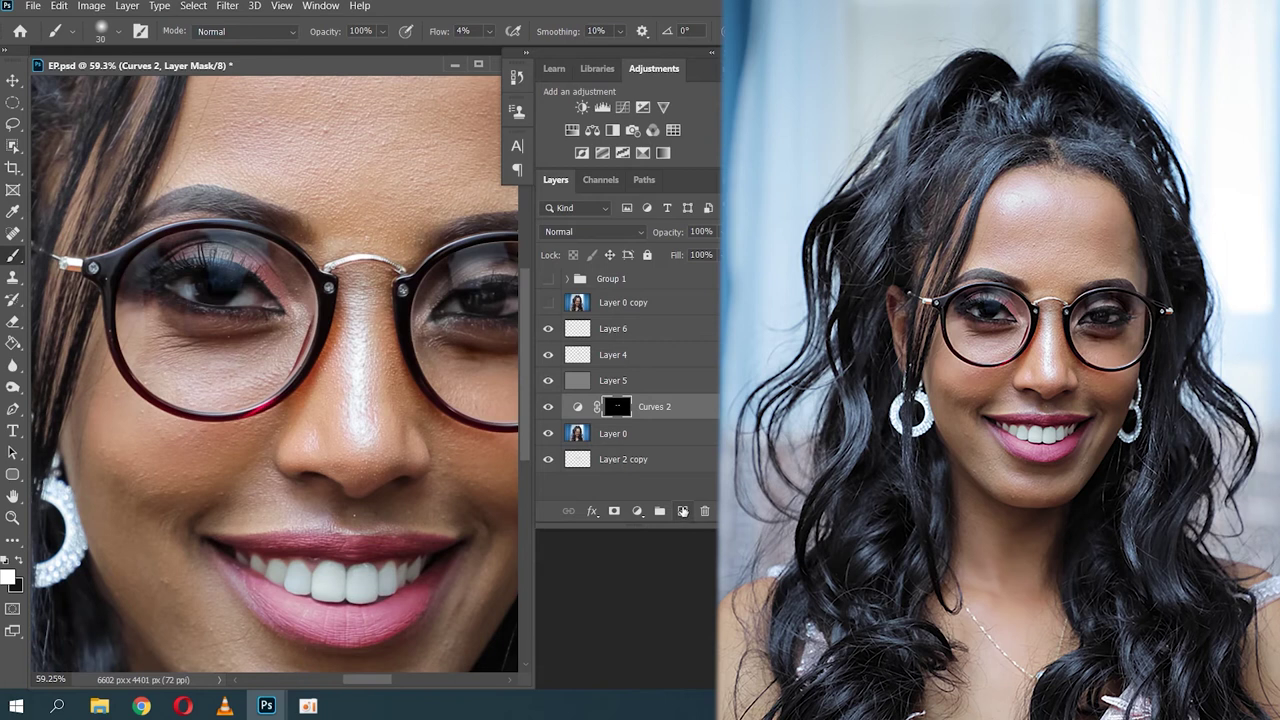
pyautogui.click(683, 512)
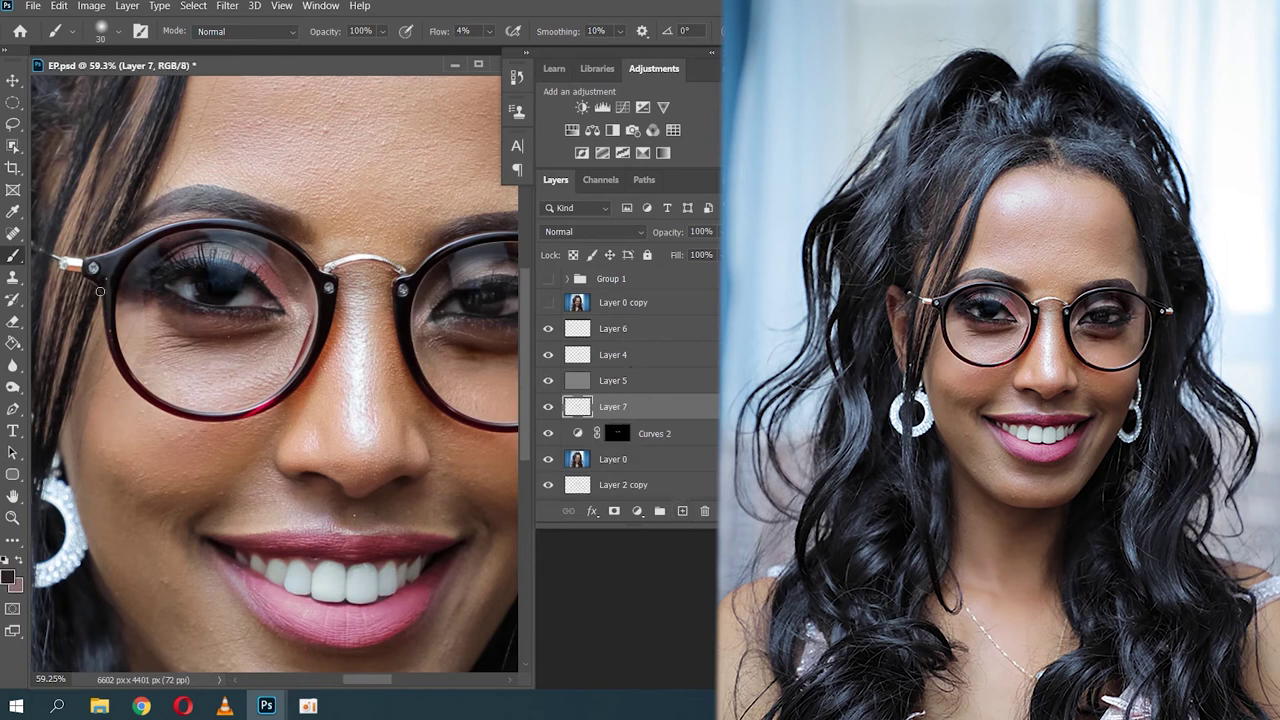
# Step: Paint Layer 7 with skin tone sampled below the left eye, checking it and zooming out
pyautogui.press('alt')
pyautogui.keyDown('alt'); pyautogui.click(127, 313); pyautogui.keyUp('alt')
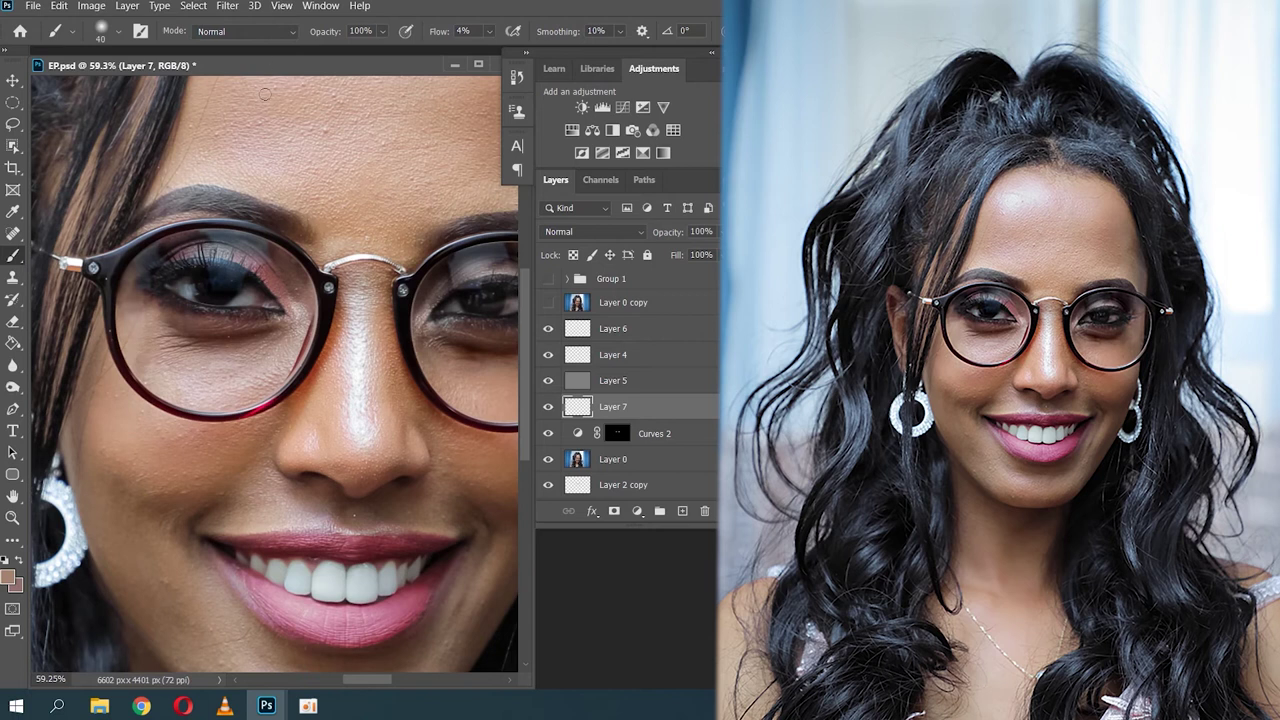
pyautogui.click(548, 407)
pyautogui.click(548, 407)
pyautogui.press('z')
pyautogui.moveTo(207, 237)
pyautogui.mouseDown()
pyautogui.moveTo(109, 323)
pyautogui.moveTo(157, 252)
pyautogui.mouseUp()
pyautogui.press('b')
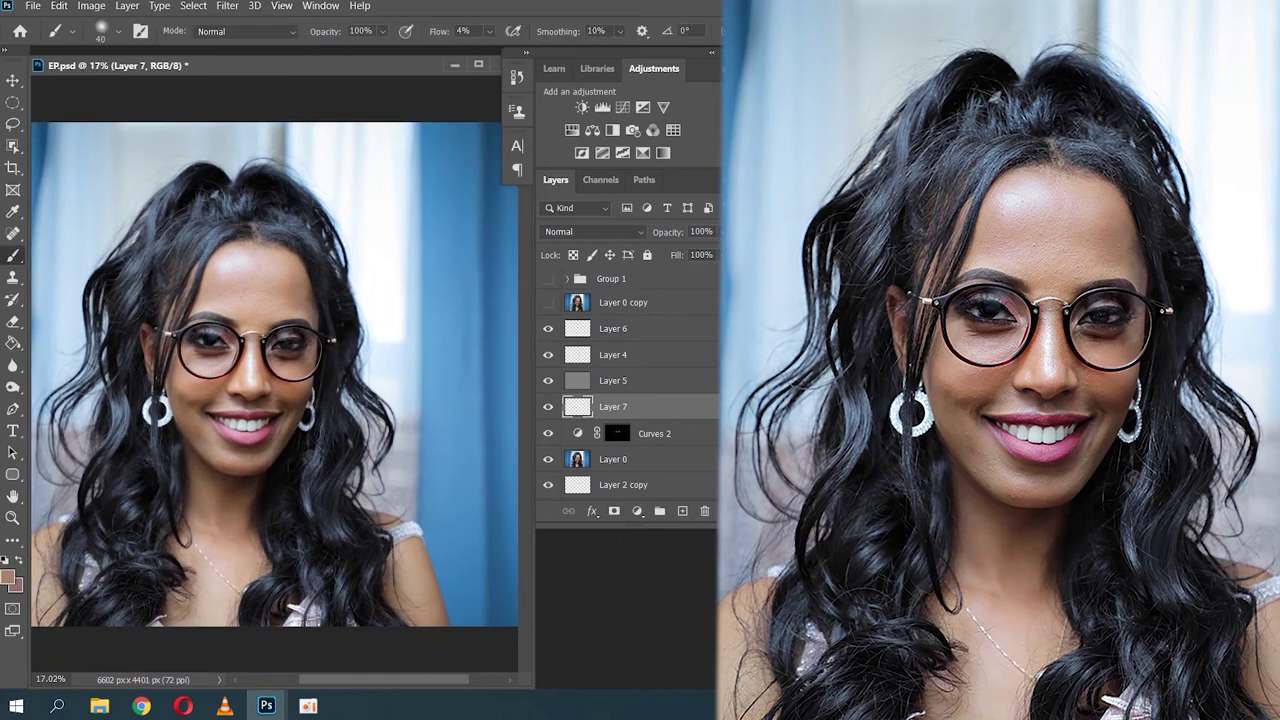
pyautogui.click(547, 303)
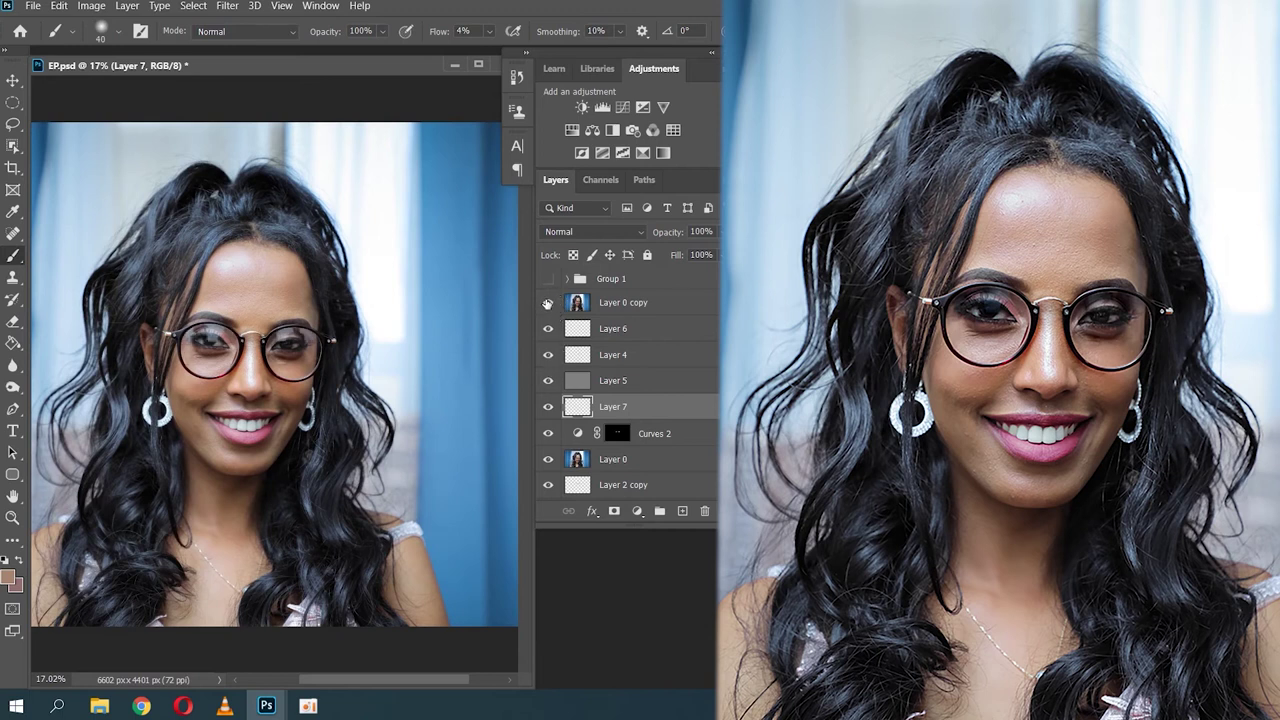
pyautogui.click(547, 303)
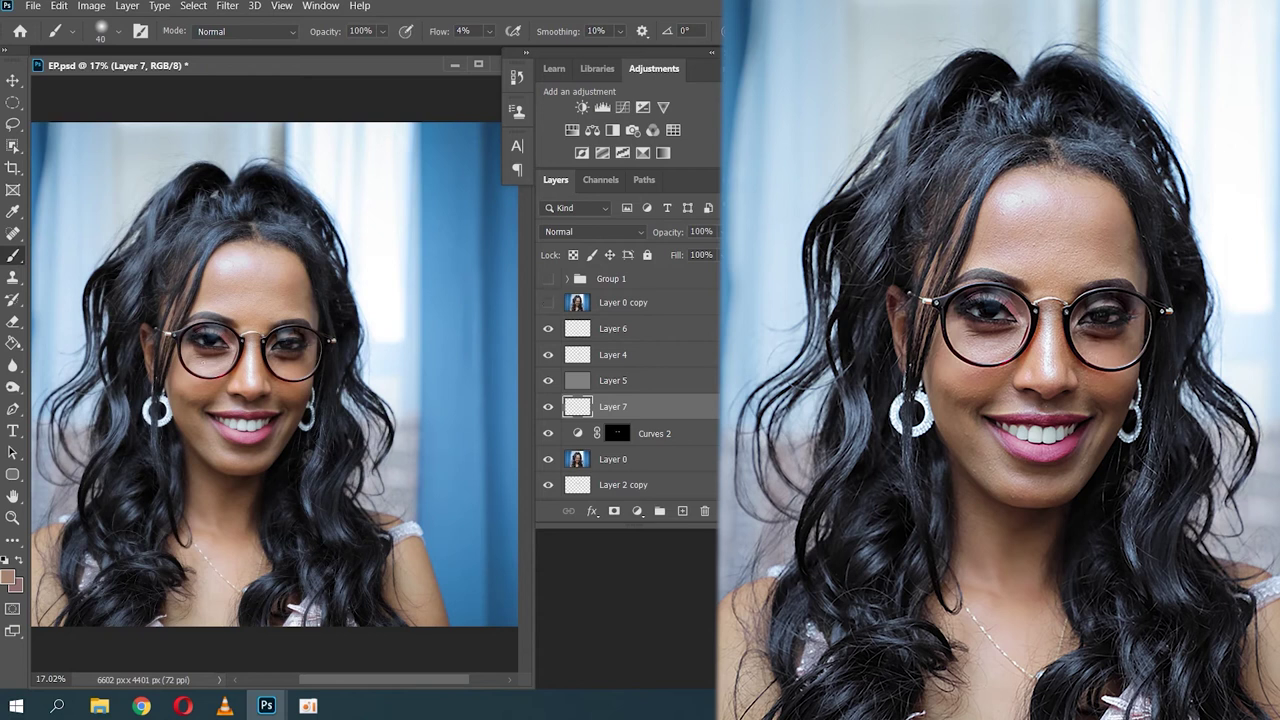
pyautogui.press('z')
pyautogui.moveTo(194, 347)
pyautogui.mouseDown()
pyautogui.moveTo(226, 189)
pyautogui.moveTo(212, 190)
pyautogui.mouseUp()
pyautogui.press('b')
pyautogui.moveTo(386, 290); pyautogui.dragTo(273, 280)
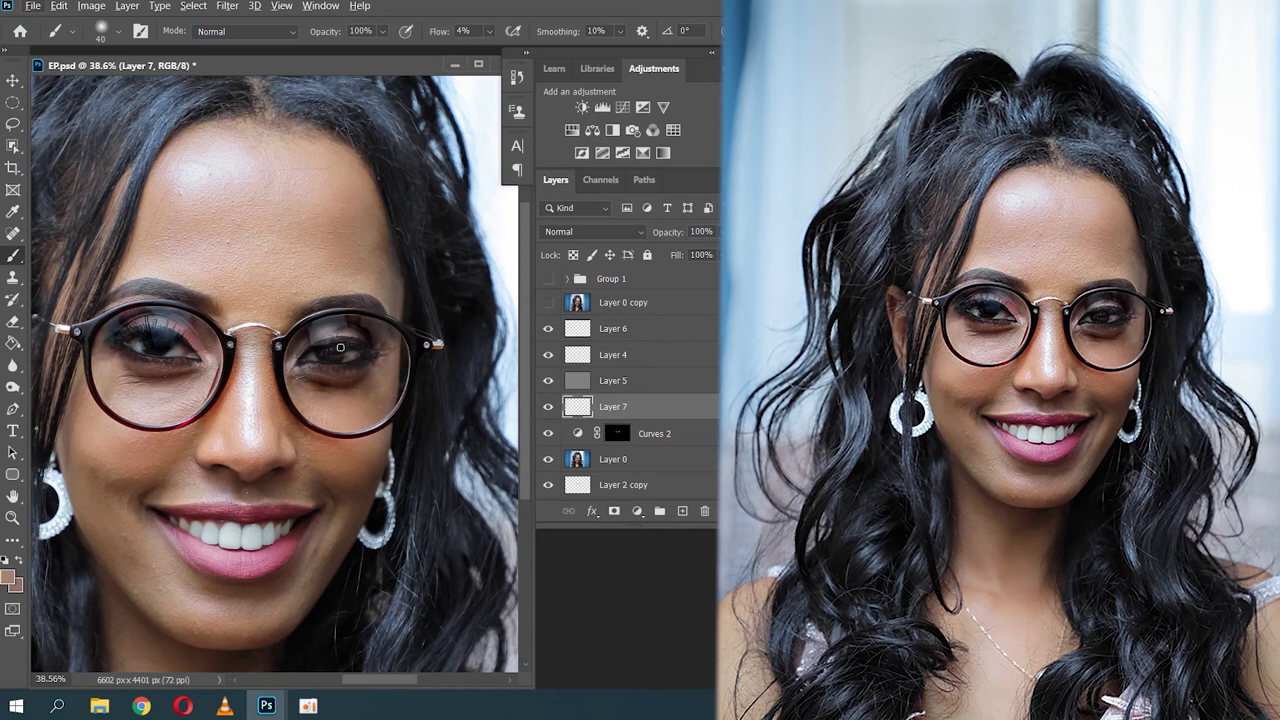
pyautogui.press('z')
pyautogui.click(267, 325)
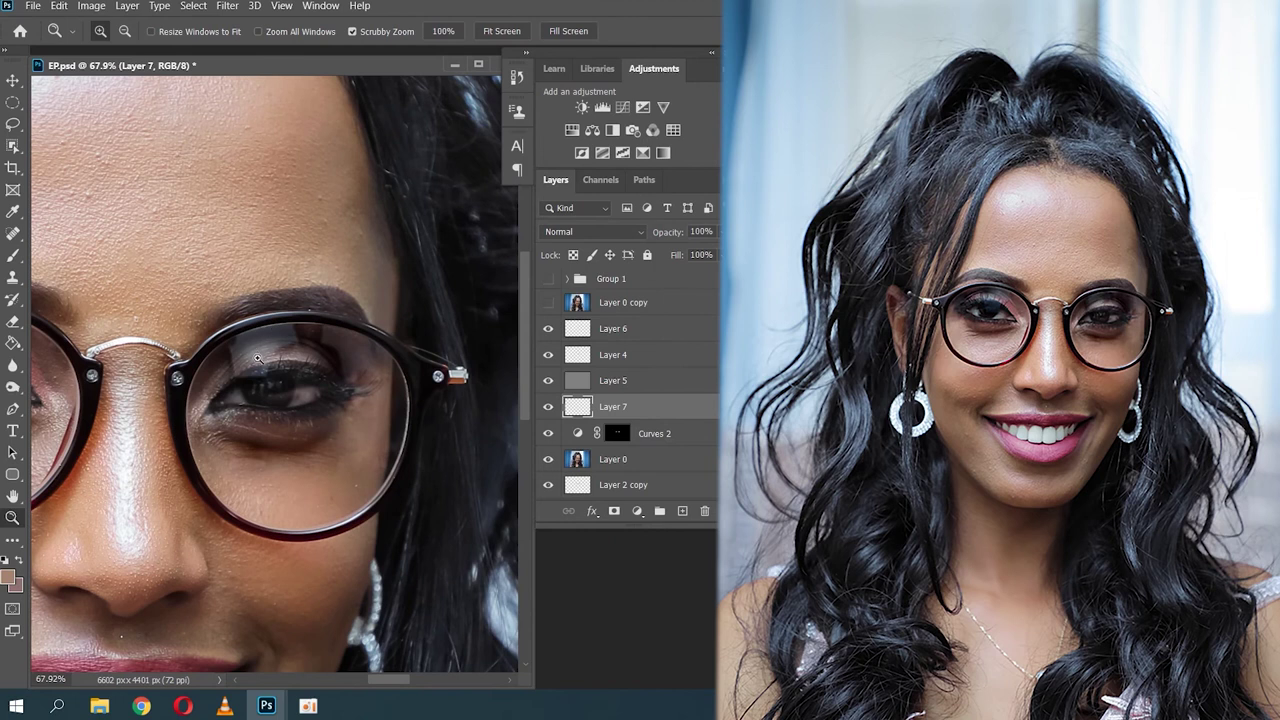
# Step: Zoom in on the right eye and add an empty Layer 8 with the Brush active
pyautogui.moveTo(260, 380); pyautogui.dragTo(297, 372)
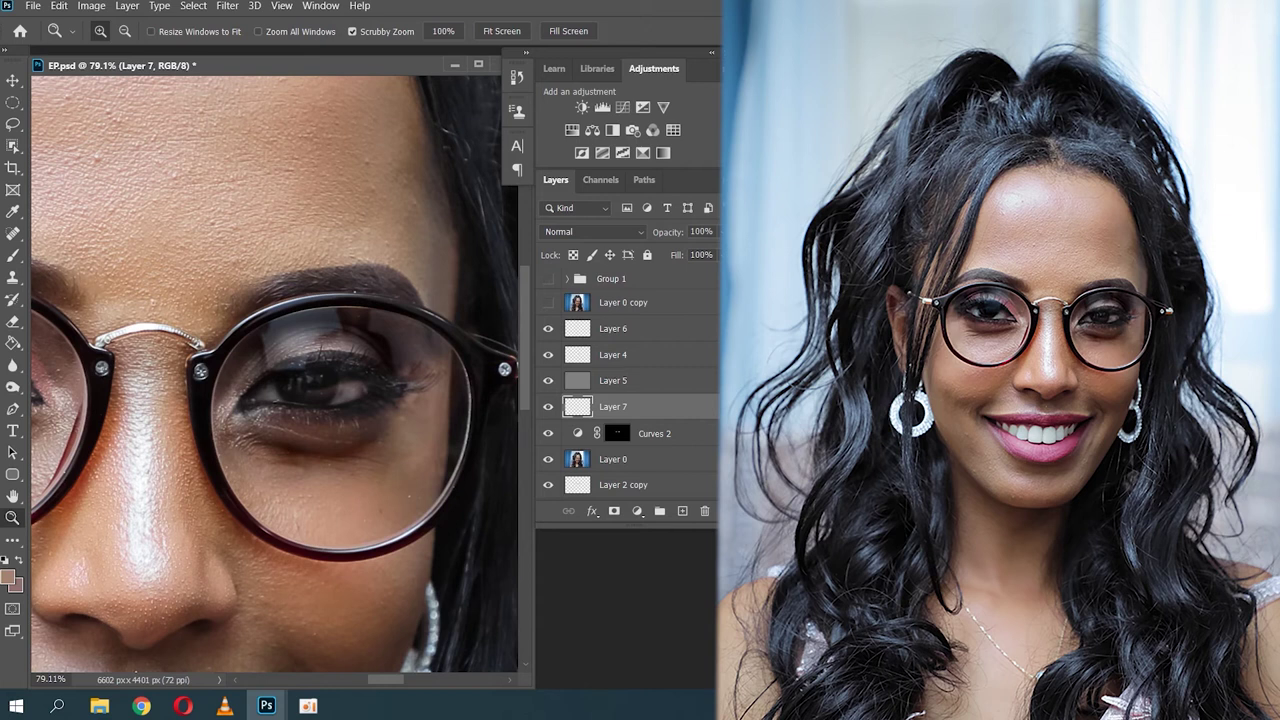
pyautogui.press('b')
pyautogui.click(682, 511)
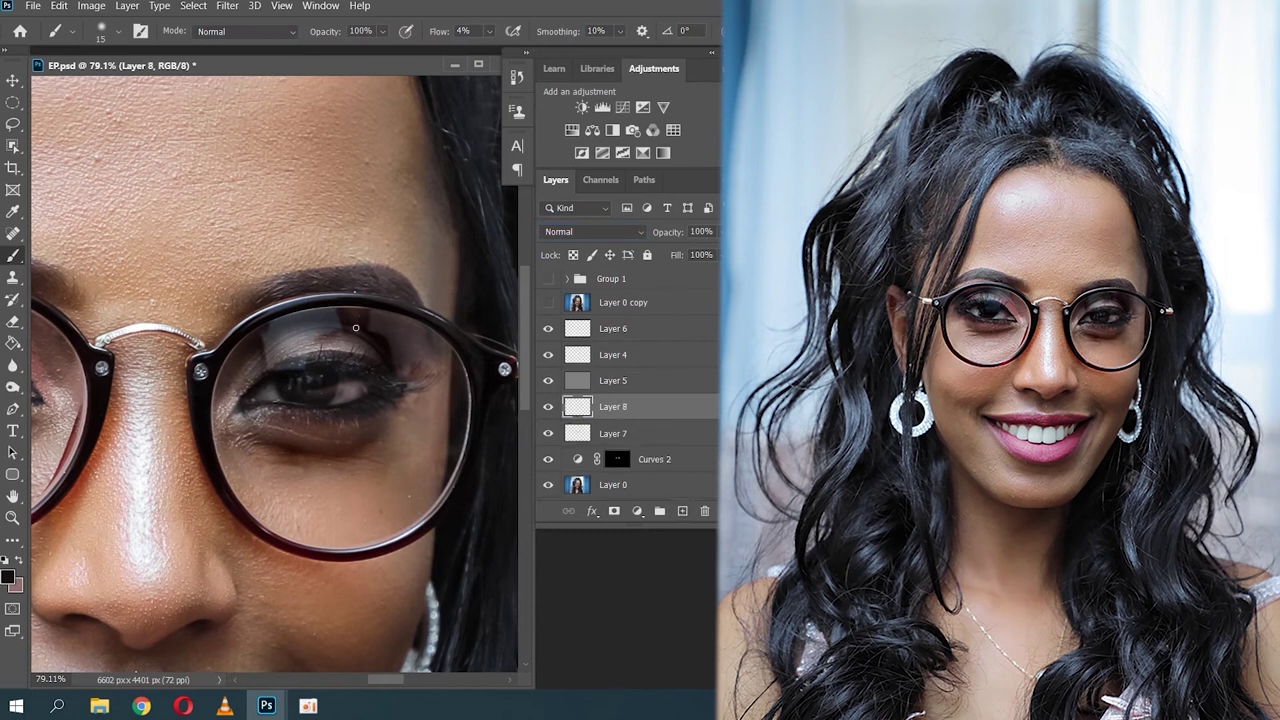
# Step: Sample a colour from the right lens and paint it softly over the lens on Layer 8
pyautogui.press('alt')
pyautogui.keyDown('alt'); pyautogui.click(372, 337); pyautogui.keyUp('alt')
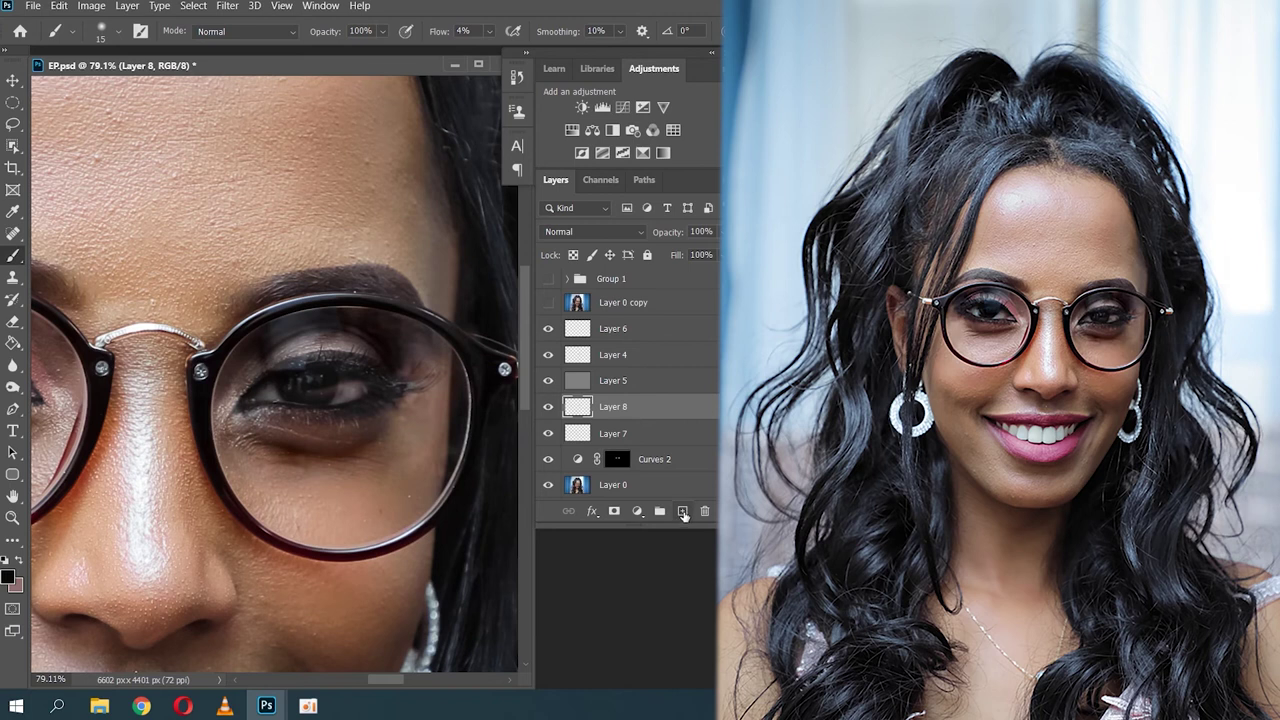
pyautogui.click(684, 514)
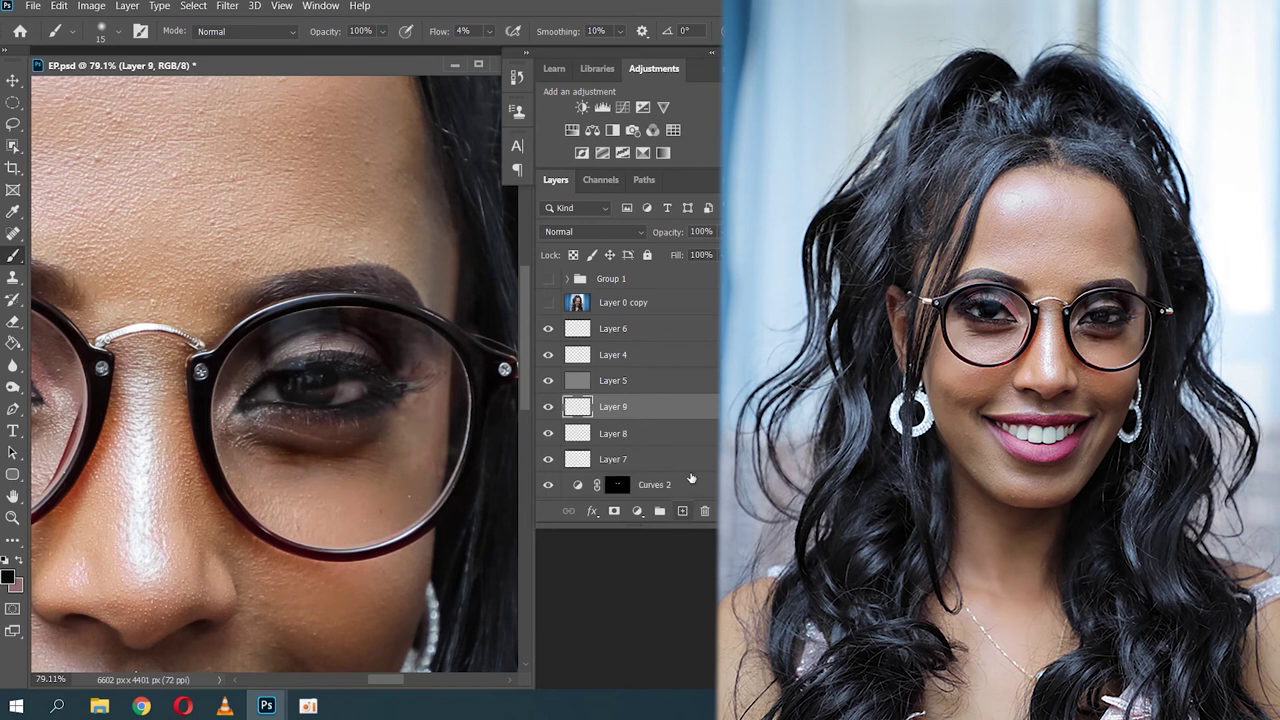
# Step: Paint sampled skin tone over the right eye's outer-corner eyelid and move Layer 9 above Layer 6
pyautogui.keyDown('alt'); pyautogui.click(436, 398); pyautogui.keyUp('alt')
pyautogui.press(']')
pyautogui.press(']')
pyautogui.press(']')
pyautogui.press(']')
pyautogui.moveTo(436, 353); pyautogui.dragTo(428, 345)
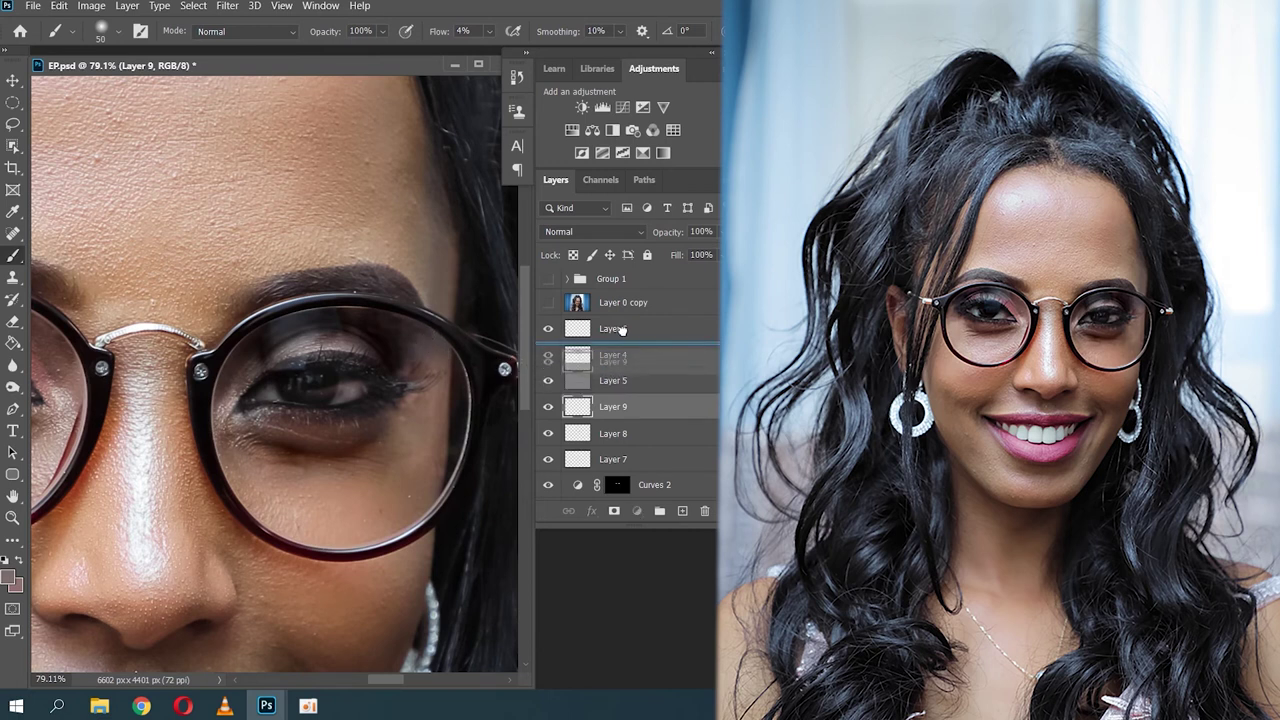
pyautogui.moveTo(612, 406); pyautogui.dragTo(610, 342)
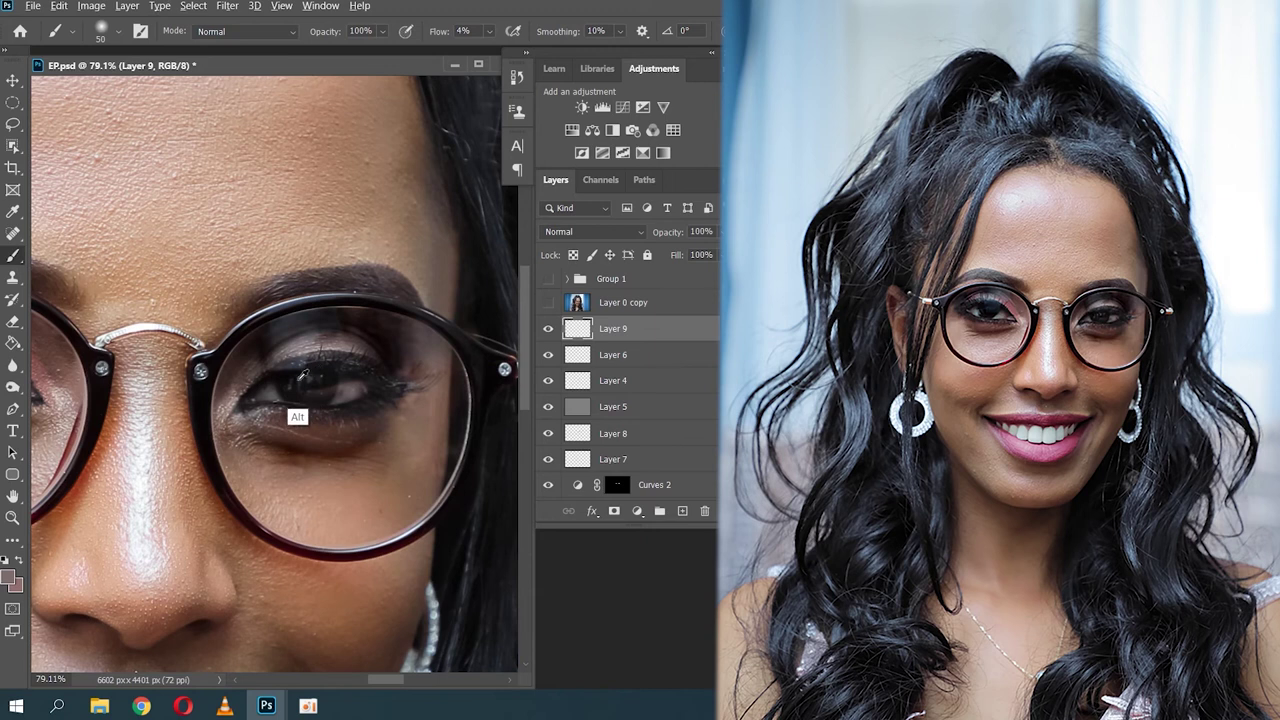
# Step: Sample a dark eye colour and a pinkish skin tone with a slightly smaller brush
pyautogui.keyDown('alt'); pyautogui.click(285, 372); pyautogui.keyUp('alt')
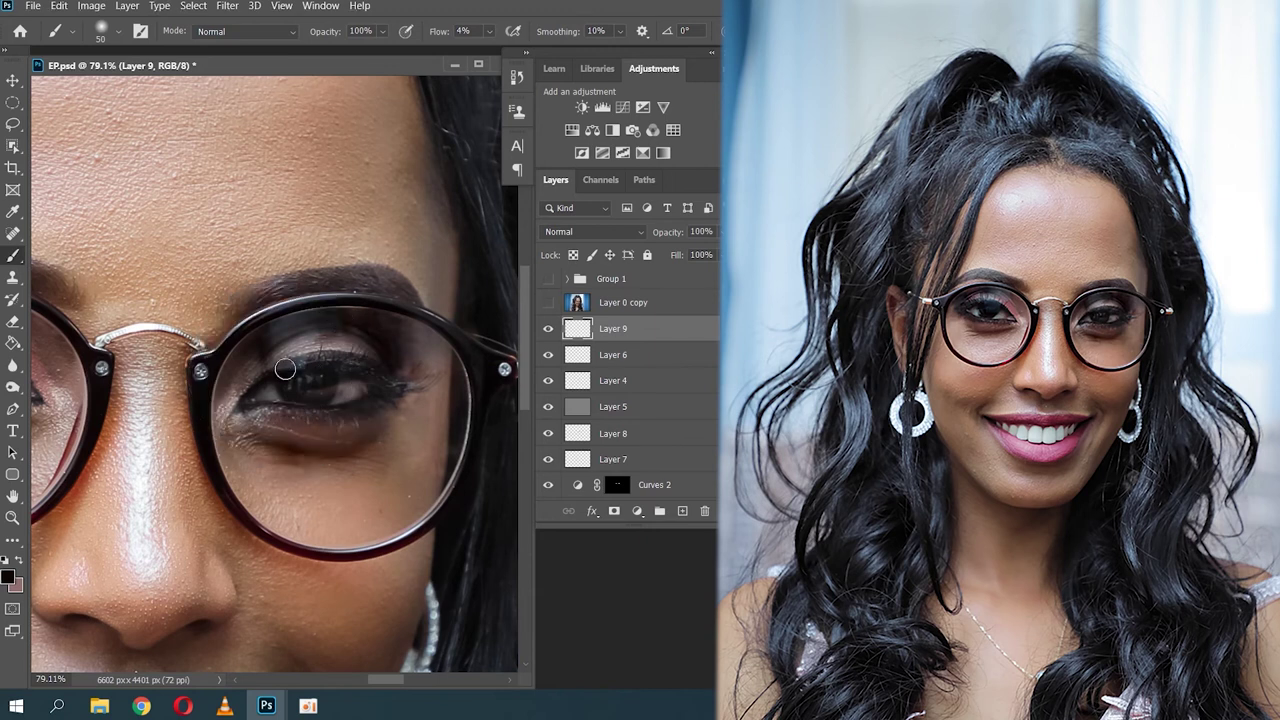
pyautogui.press('[')
pyautogui.press('[')
pyautogui.press('[')
pyautogui.press('[')
pyautogui.keyDown('alt'); pyautogui.click(342, 390); pyautogui.keyUp('alt')
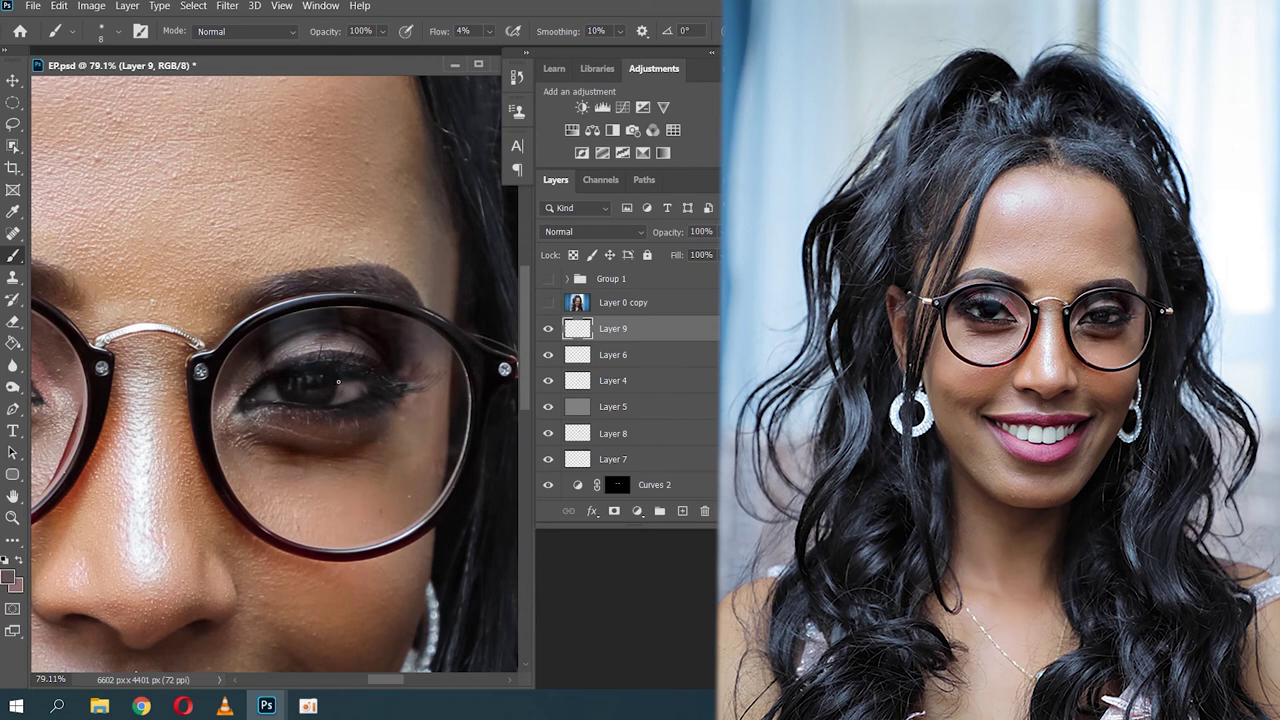
pyautogui.press('z')
pyautogui.moveTo(328, 368); pyautogui.dragTo(257, 442)
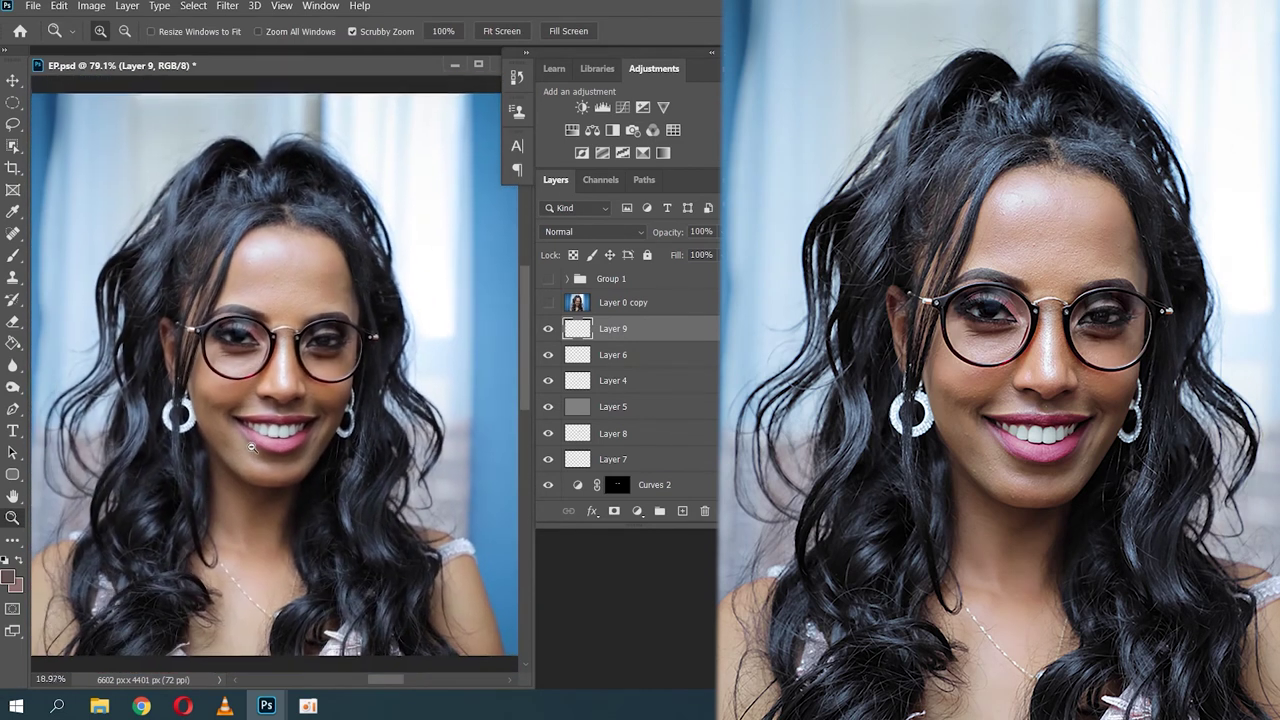
pyautogui.moveTo(257, 442); pyautogui.dragTo(290, 440)
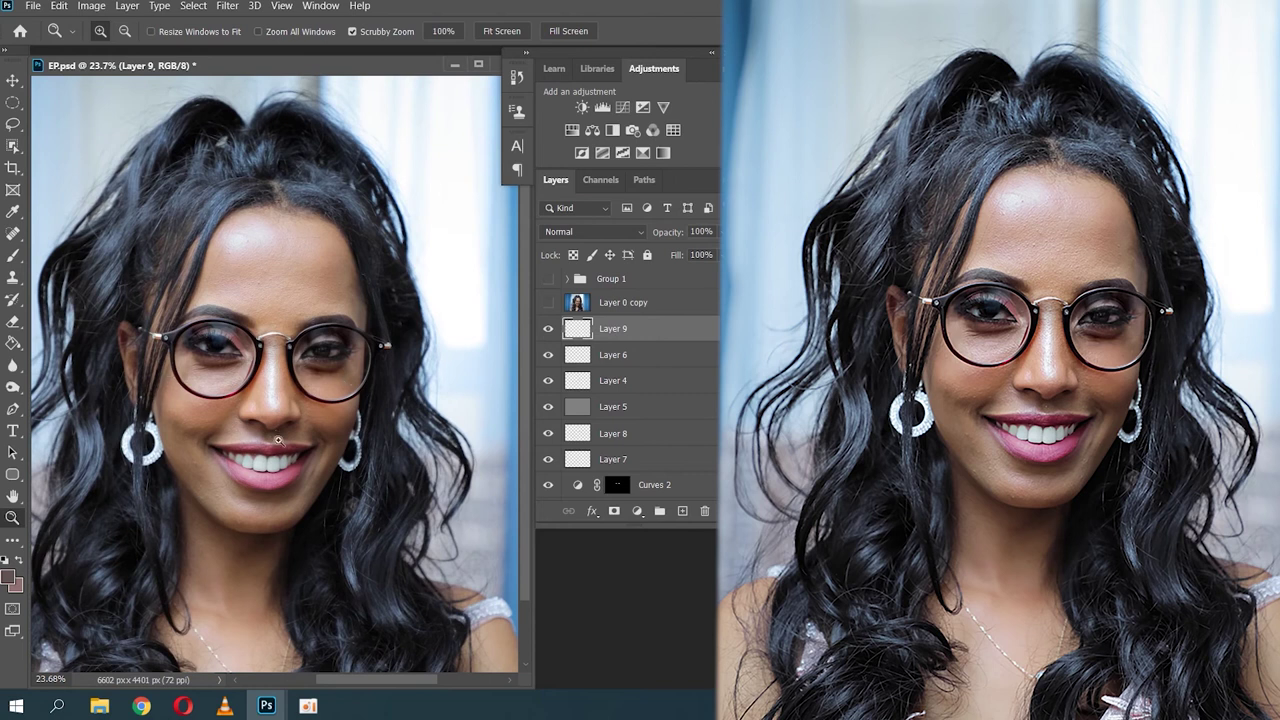
pyautogui.moveTo(195, 352); pyautogui.dragTo(241, 289)
pyautogui.moveTo(256, 265)
pyautogui.mouseDown()
pyautogui.moveTo(204, 333)
pyautogui.moveTo(185, 335)
pyautogui.mouseUp()
pyautogui.click(548, 304)
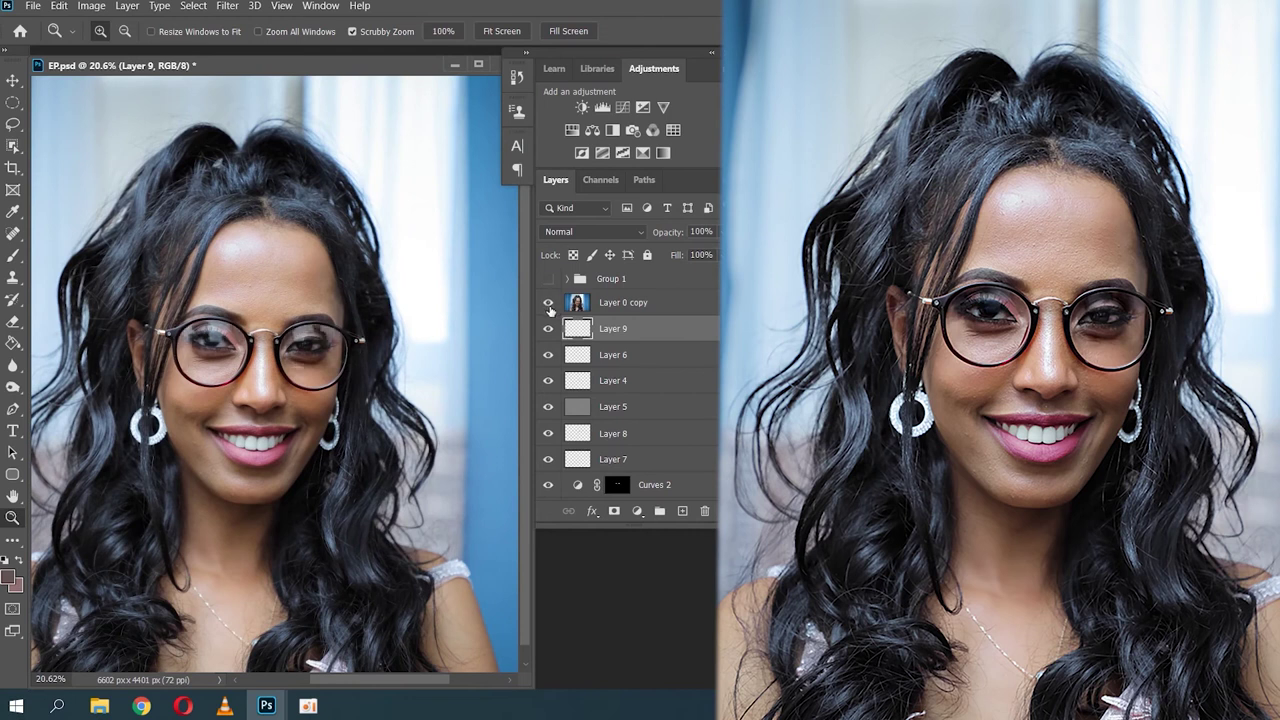
pyautogui.click(548, 305)
pyautogui.click(548, 311)
pyautogui.click(548, 311)
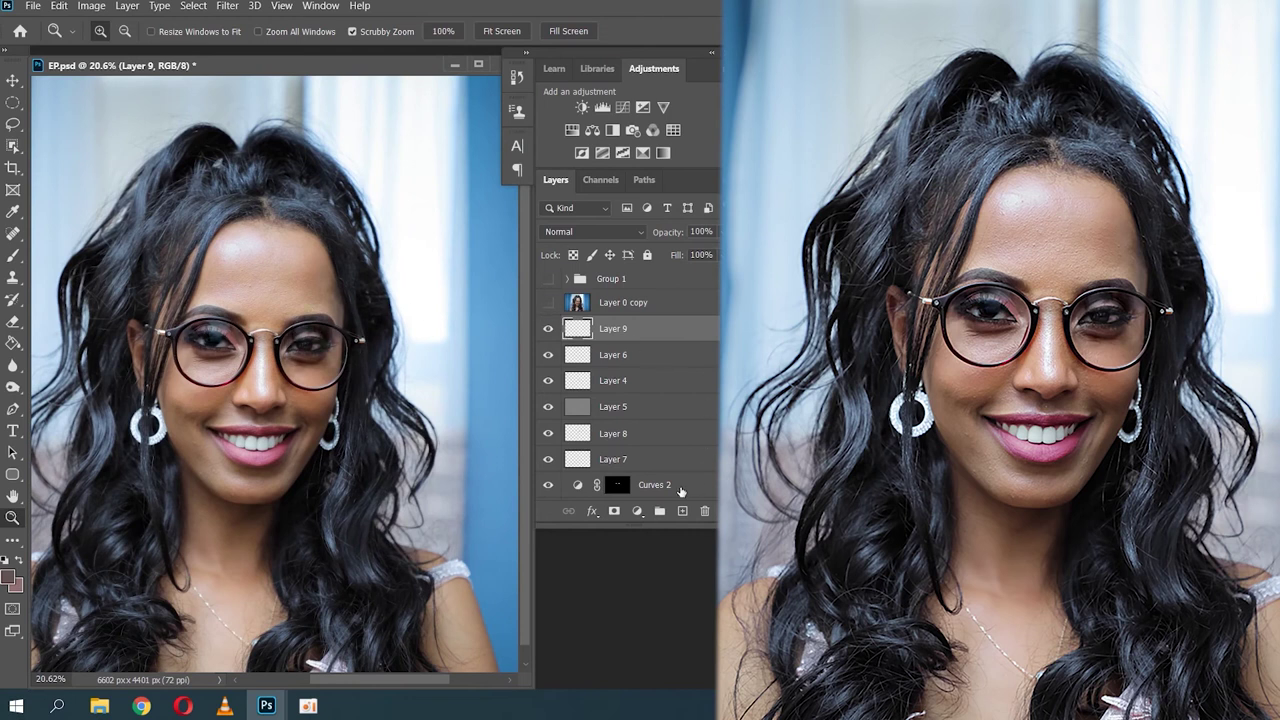
# Step: On a new Layer 10, paint light sampled skin tone under the left eye inside the lens
pyautogui.click(682, 511)
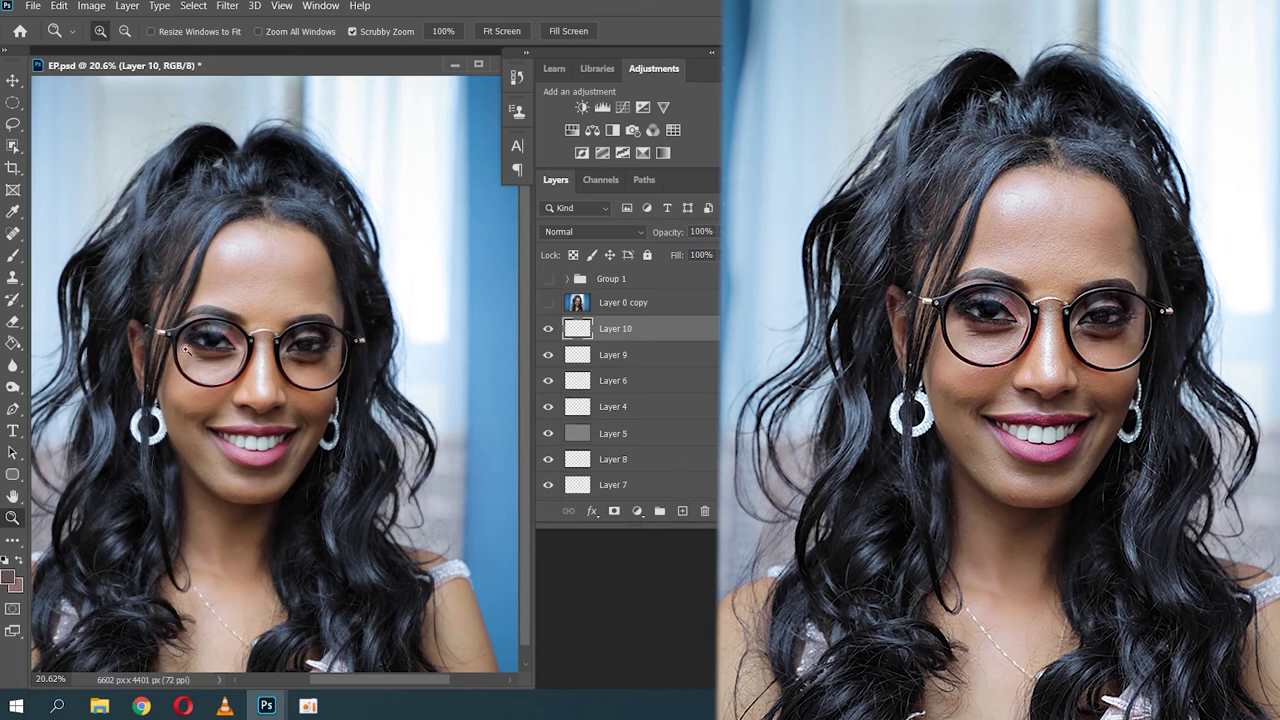
pyautogui.moveTo(197, 346); pyautogui.dragTo(222, 335)
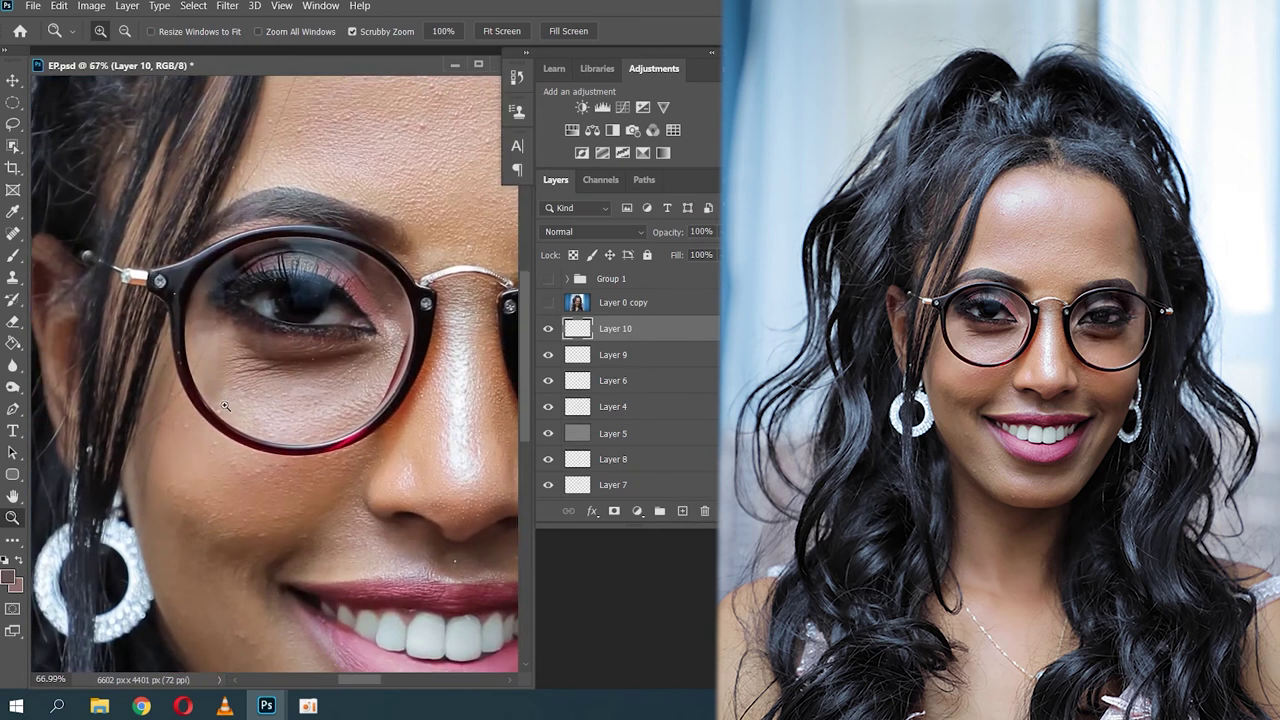
pyautogui.press('b')
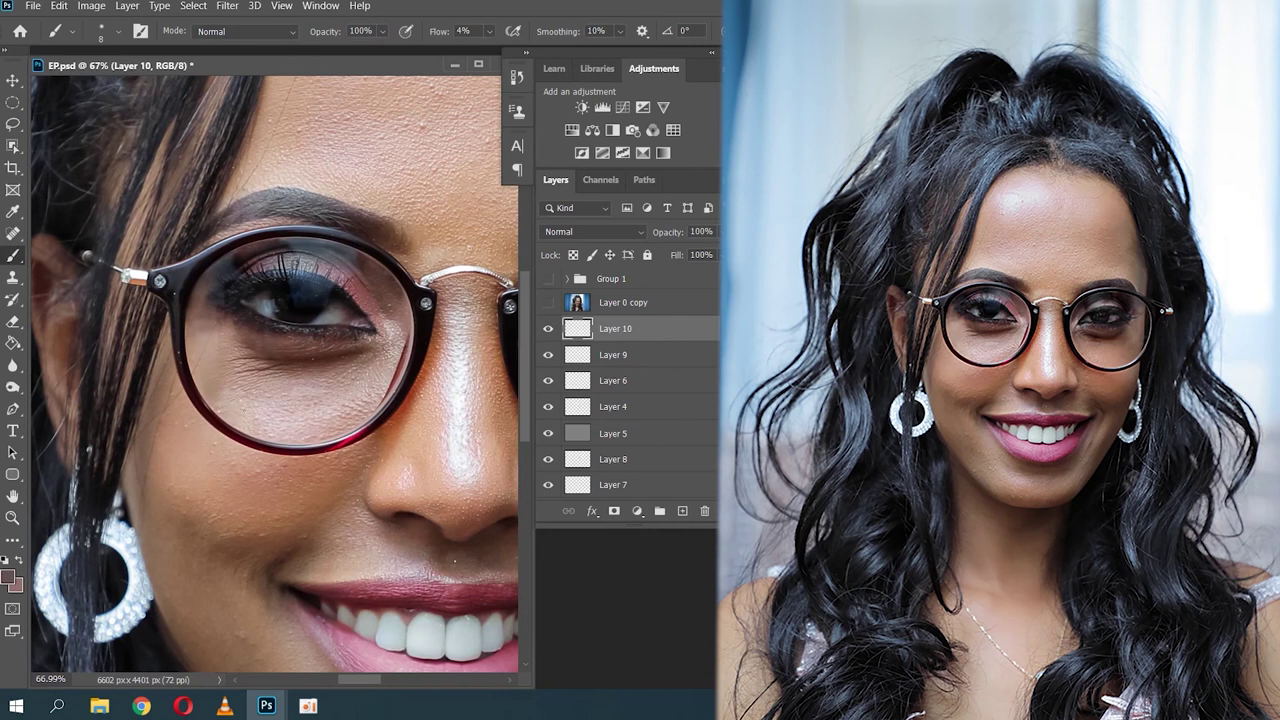
pyautogui.press(']')
pyautogui.press(']')
pyautogui.press(']')
pyautogui.press(']')
pyautogui.keyDown('alt'); pyautogui.click(225, 393); pyautogui.keyUp('alt')
pyautogui.moveTo(215, 369)
pyautogui.mouseDown()
pyautogui.moveTo(224, 410)
pyautogui.moveTo(231, 362)
pyautogui.moveTo(211, 338)
pyautogui.moveTo(218, 399)
pyautogui.mouseUp()
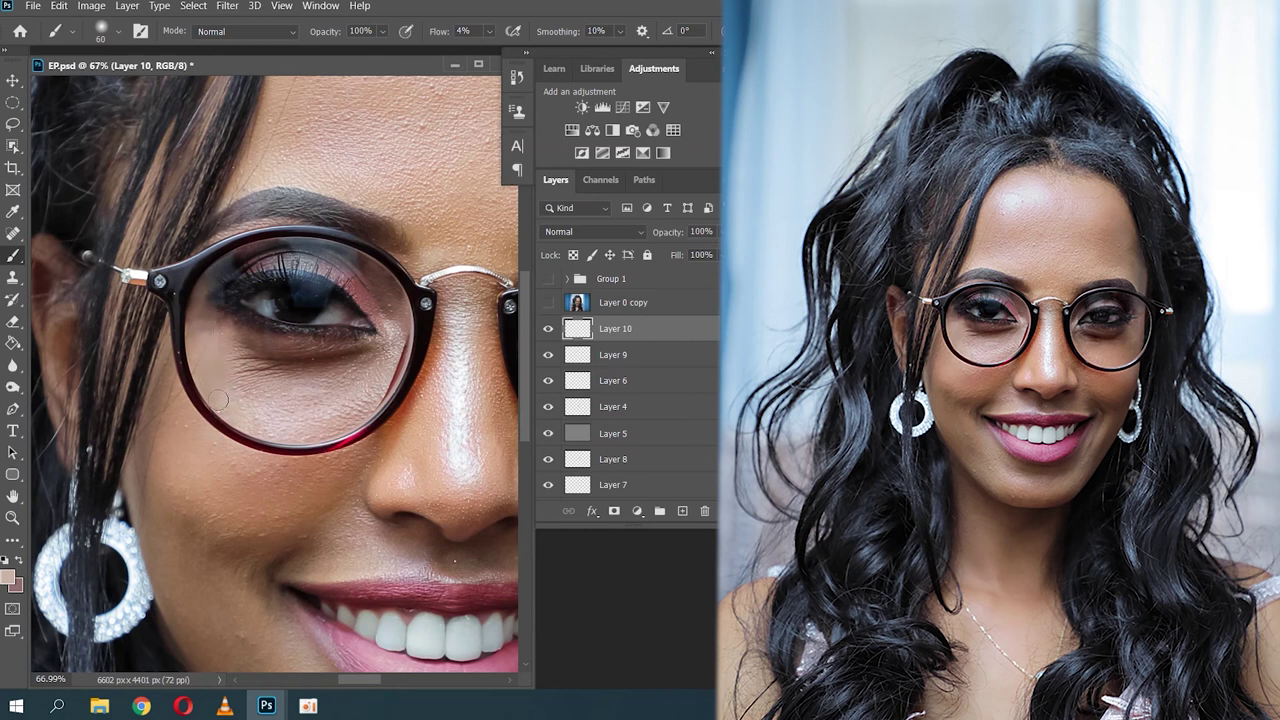
# Step: Compare Layer 10 off and on, then make Layer 9 the working layer
pyautogui.click(548, 329)
pyautogui.click(548, 329)
pyautogui.click(622, 356)
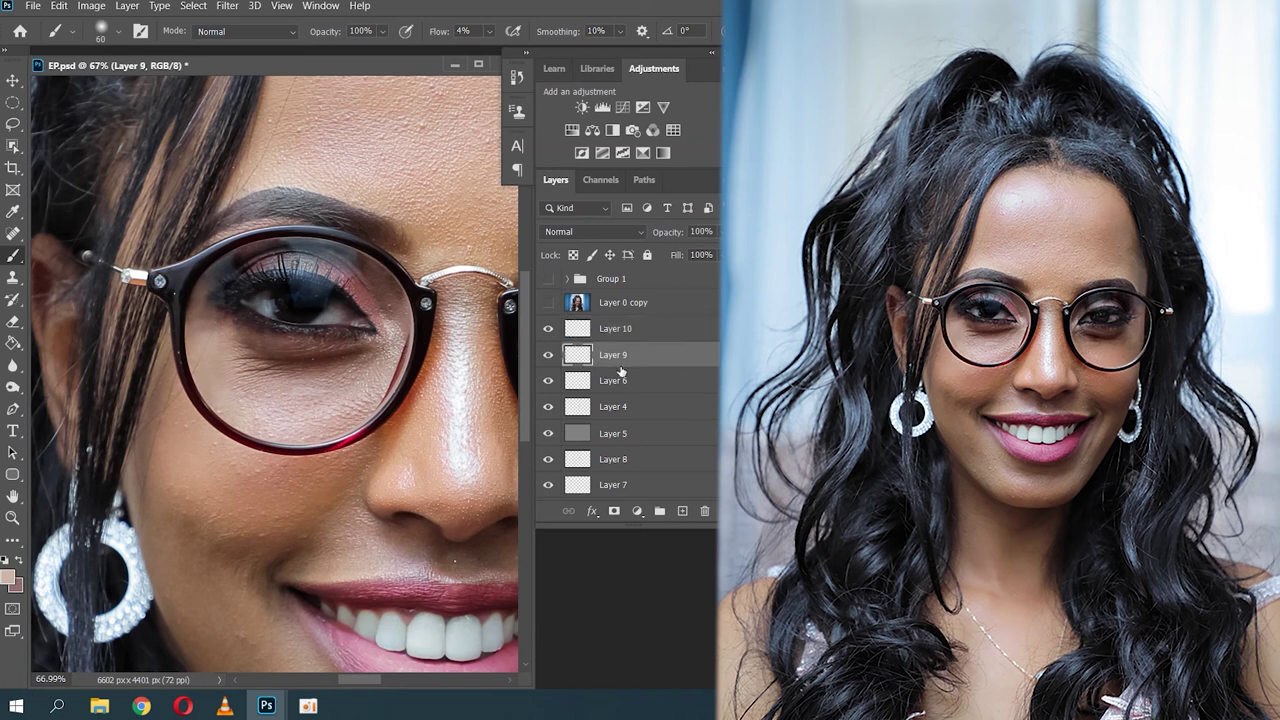
# Step: Add Layer 11 and sample the dark glasses-rim colour and a reddish-brown skin tone
pyautogui.moveTo(444, 328)
pyautogui.mouseDown()
pyautogui.moveTo(199, 316)
pyautogui.moveTo(327, 454)
pyautogui.mouseUp()
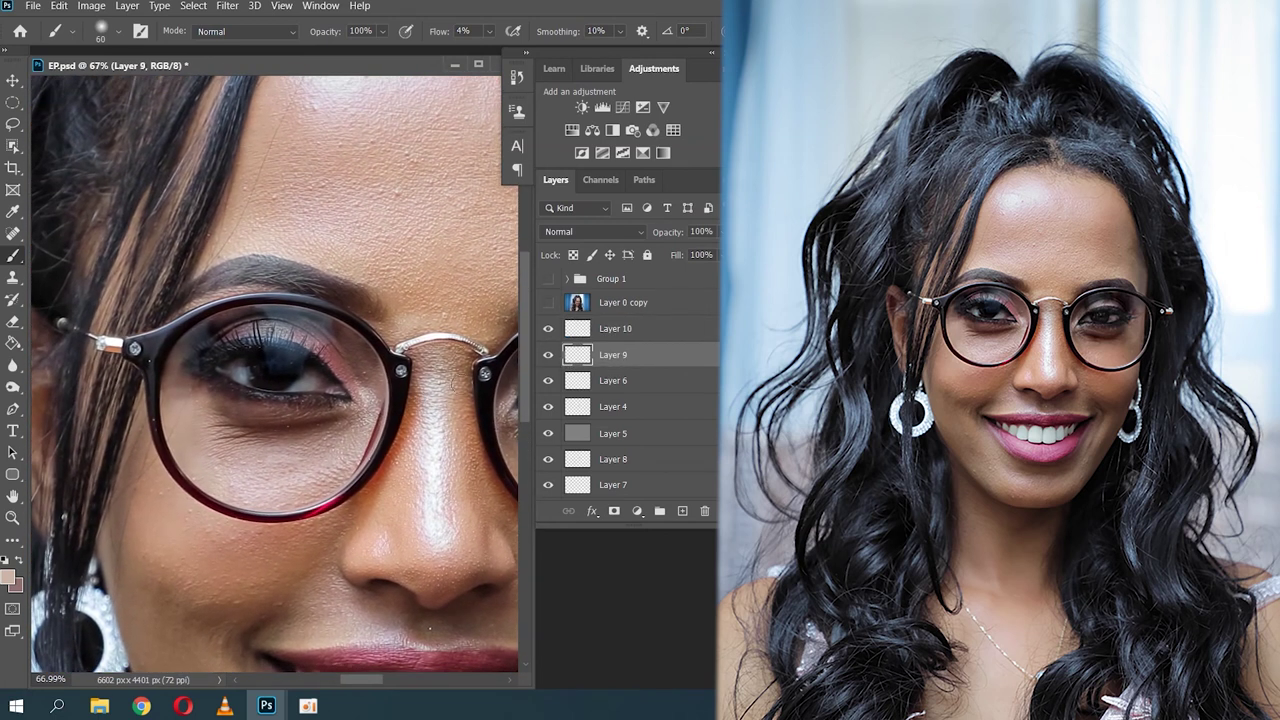
pyautogui.click(682, 511)
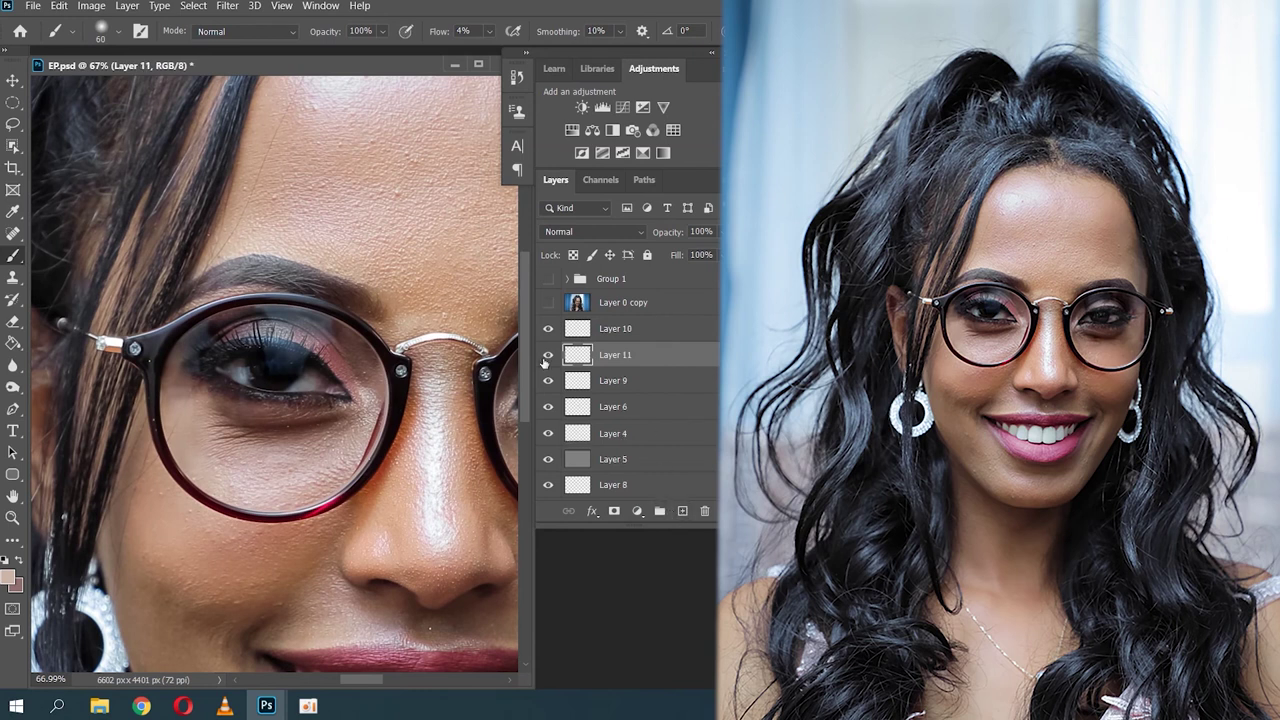
pyautogui.press('alt')
pyautogui.keyDown('alt'); pyautogui.click(258, 309); pyautogui.keyUp('alt')
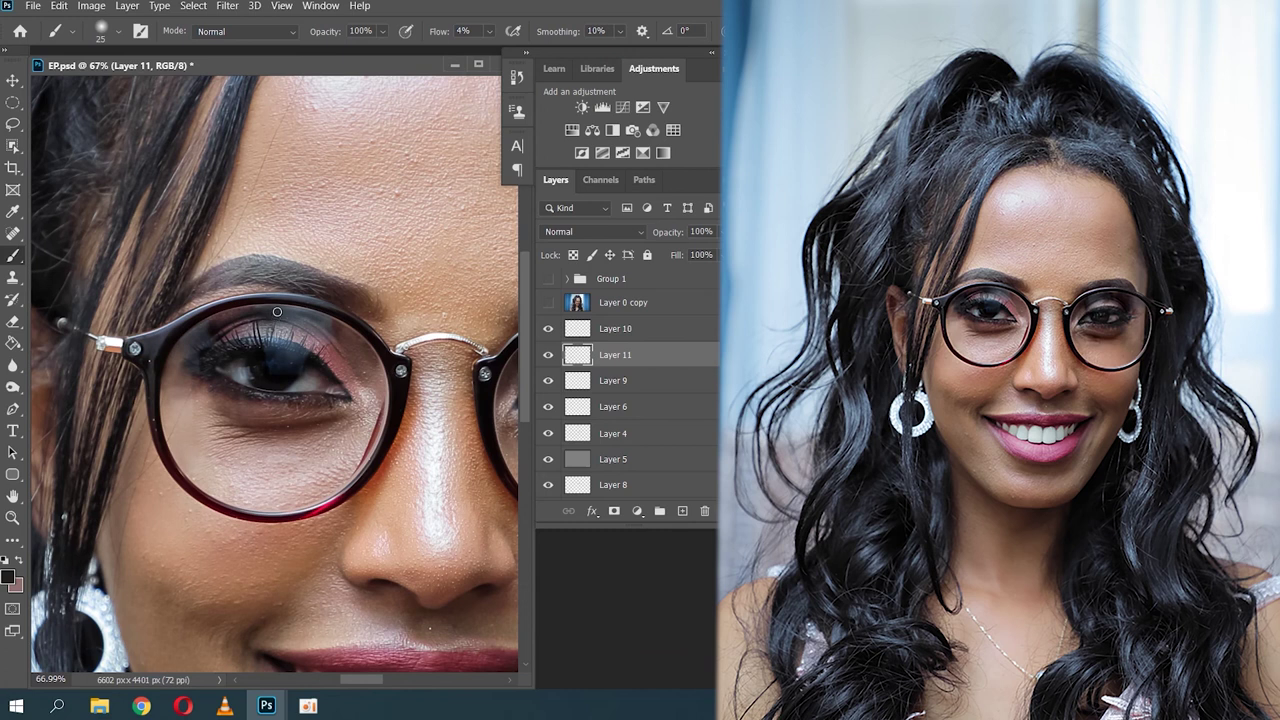
pyautogui.keyDown('alt'); pyautogui.click(212, 330); pyautogui.keyUp('alt')
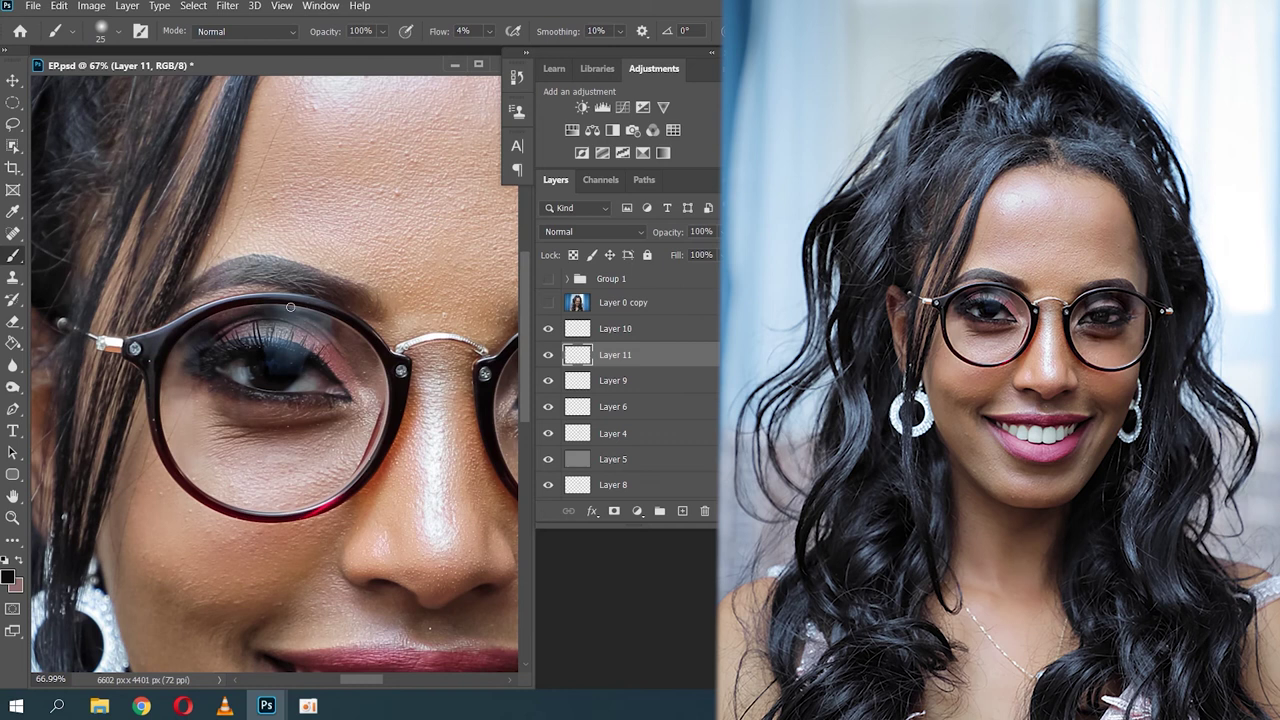
pyautogui.keyDown('alt'); pyautogui.click(337, 325); pyautogui.keyUp('alt')
# Step: Sample dark eye colours and paint the left eye area, with the brush around size 51
pyautogui.press('alt')
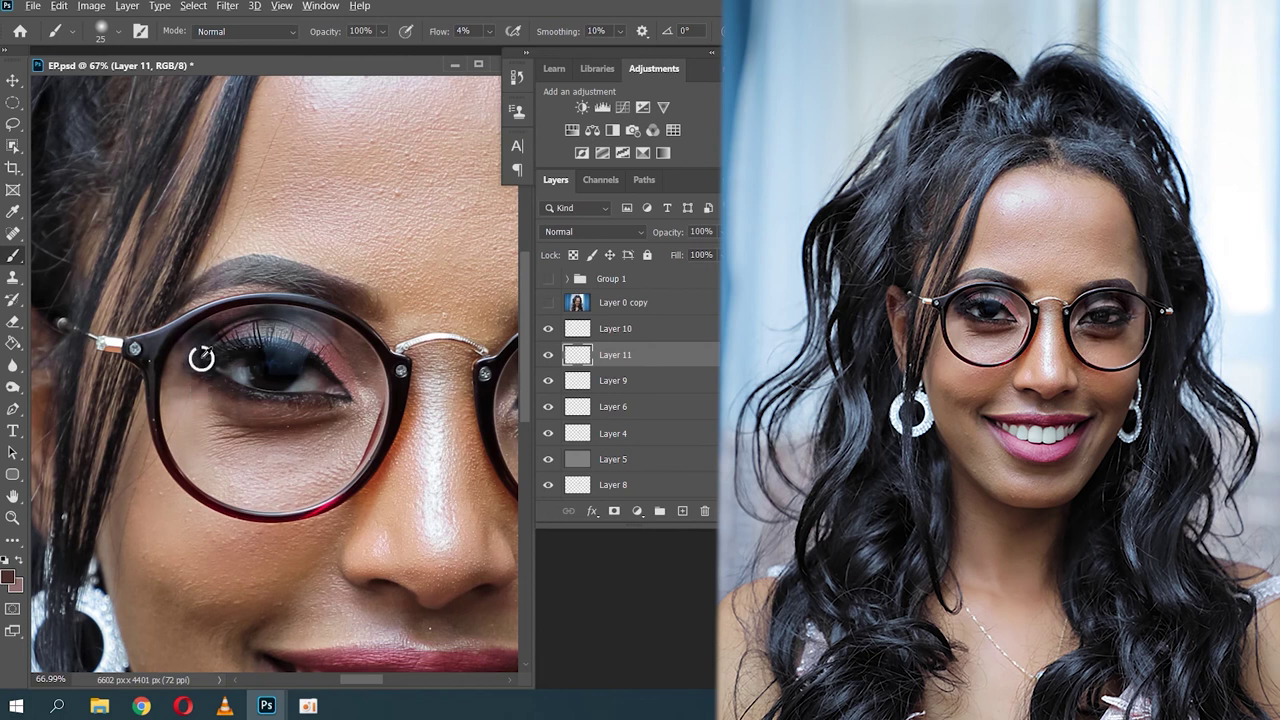
pyautogui.keyDown('alt'); pyautogui.moveTo(202, 357); pyautogui.dragTo(206, 360); pyautogui.keyUp('alt')
pyautogui.keyDown('alt'); pyautogui.click(293, 367); pyautogui.keyUp('alt')
pyautogui.keyDown('alt'); pyautogui.click(297, 367); pyautogui.keyUp('alt')
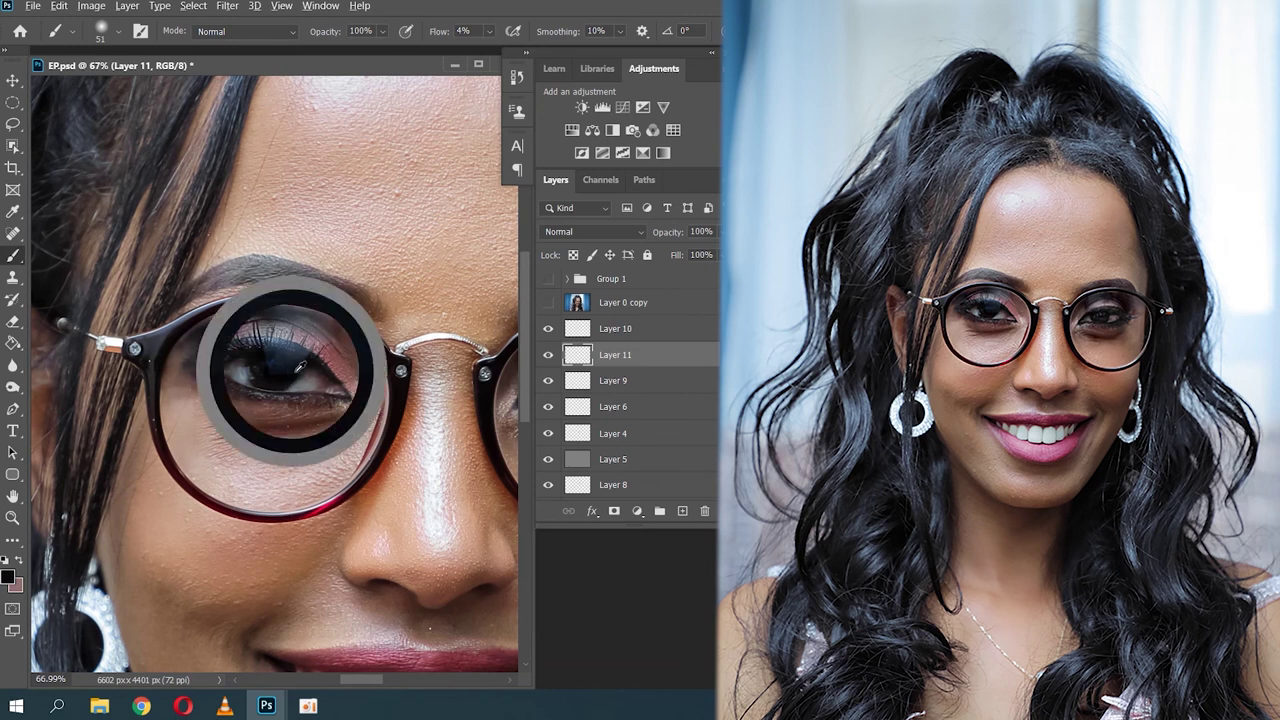
pyautogui.press('[')
pyautogui.press('[')
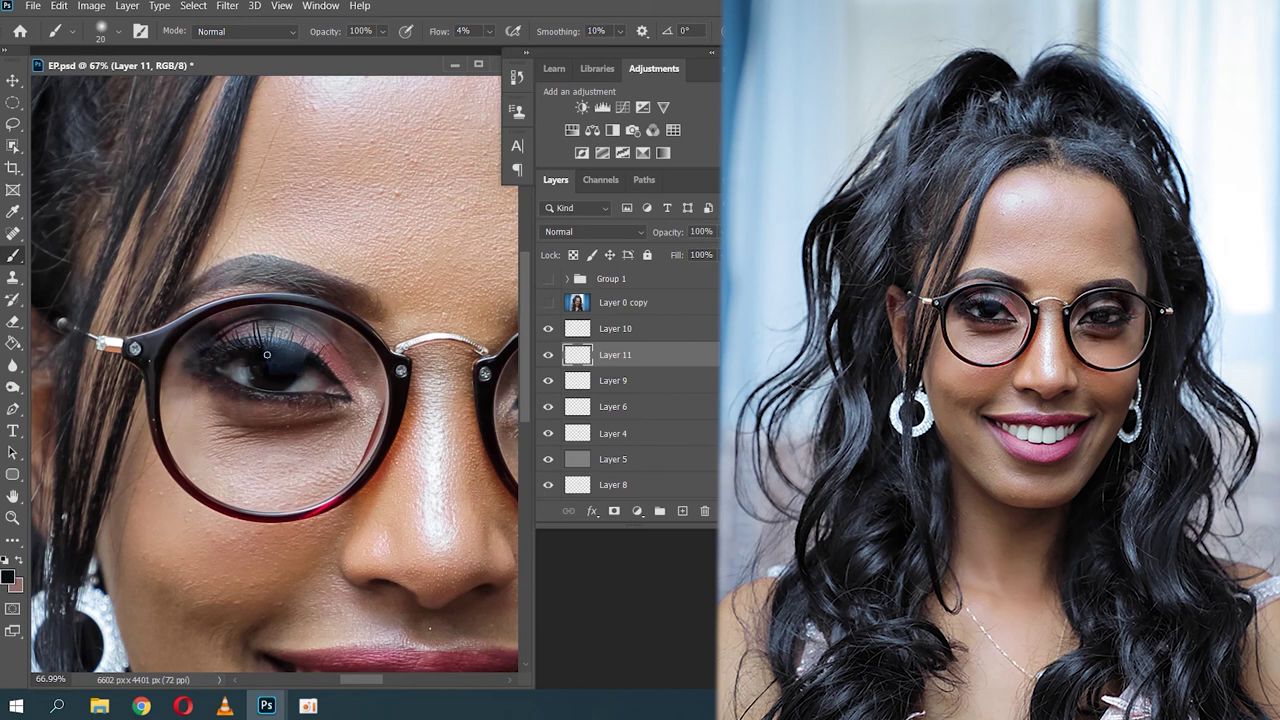
pyautogui.keyDown('alt'); pyautogui.click(271, 355); pyautogui.keyUp('alt')
pyautogui.moveTo(207, 358); pyautogui.dragTo(202, 360)
# Step: Zoom out and pan to view the whole portrait
pyautogui.press('z')
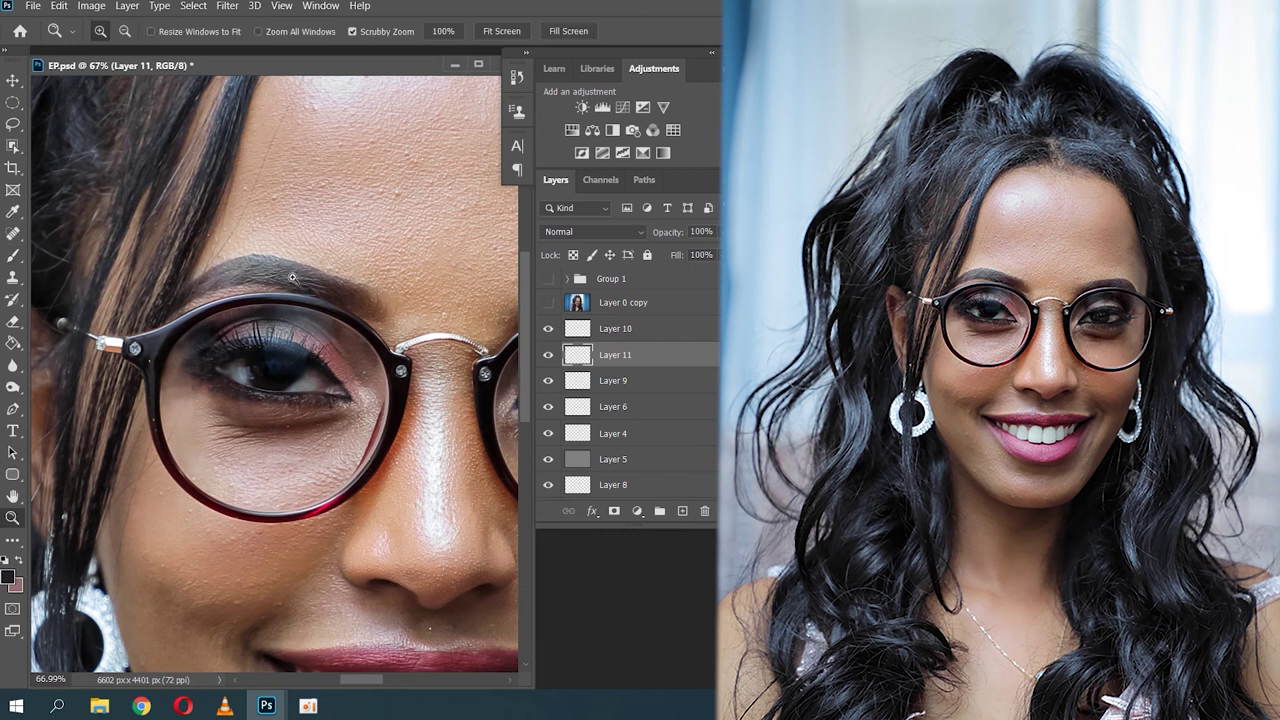
pyautogui.scroll(-3, 215, 337)
pyautogui.scroll(-2, 215, 337)
pyautogui.scroll(1, 215, 337)
pyautogui.scroll(-1, 215, 337)
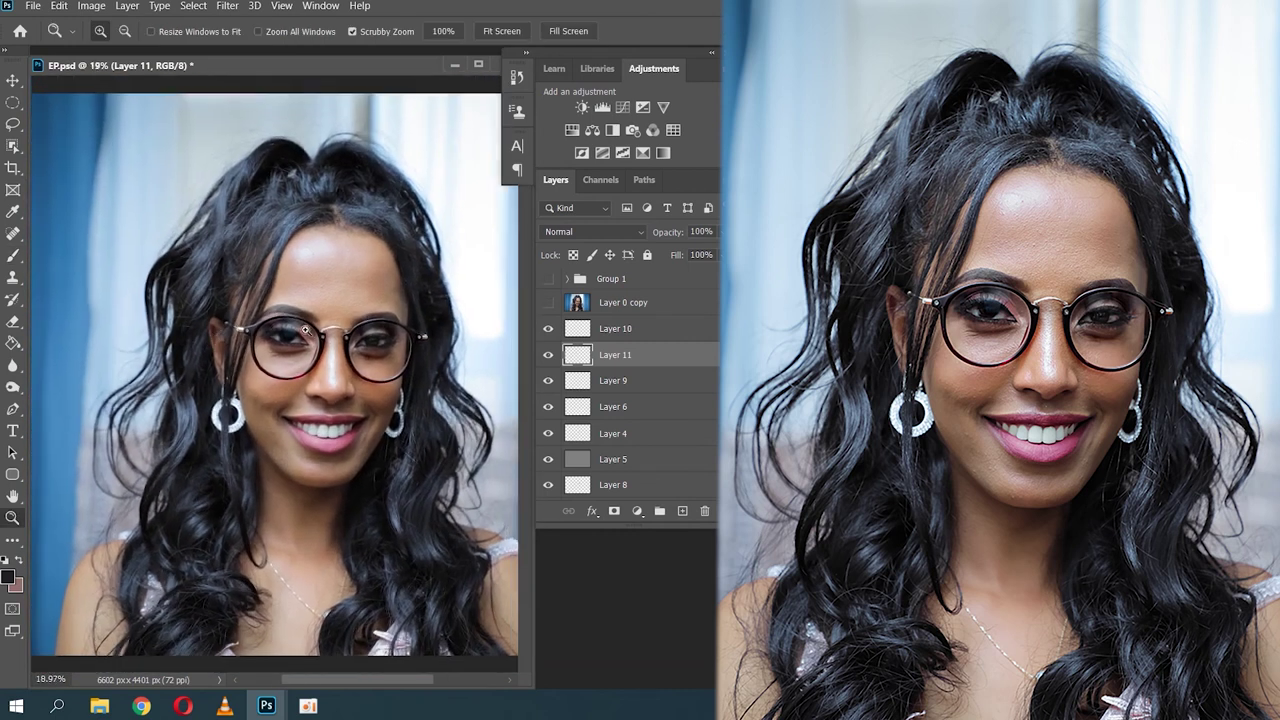
pyautogui.moveTo(339, 313)
pyautogui.mouseDown()
pyautogui.moveTo(284, 313)
pyautogui.moveTo(334, 297)
pyautogui.moveTo(423, 334)
pyautogui.mouseUp()
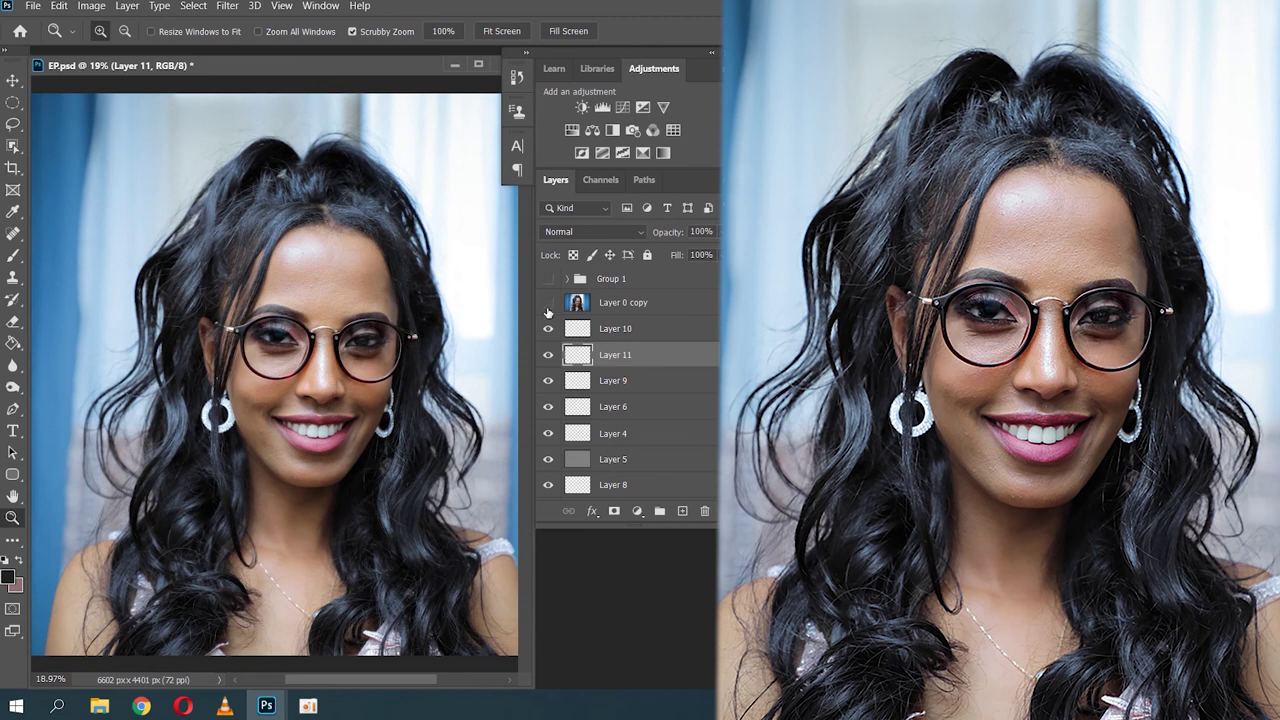
# Step: Compare against Layer 0 copy, leave it hidden, and add empty Layer 12 above Layer 11
pyautogui.click(548, 304)
pyautogui.click(550, 304)
pyautogui.click(549, 304)
pyautogui.click(549, 304)
pyautogui.moveTo(280, 338); pyautogui.dragTo(352, 148)
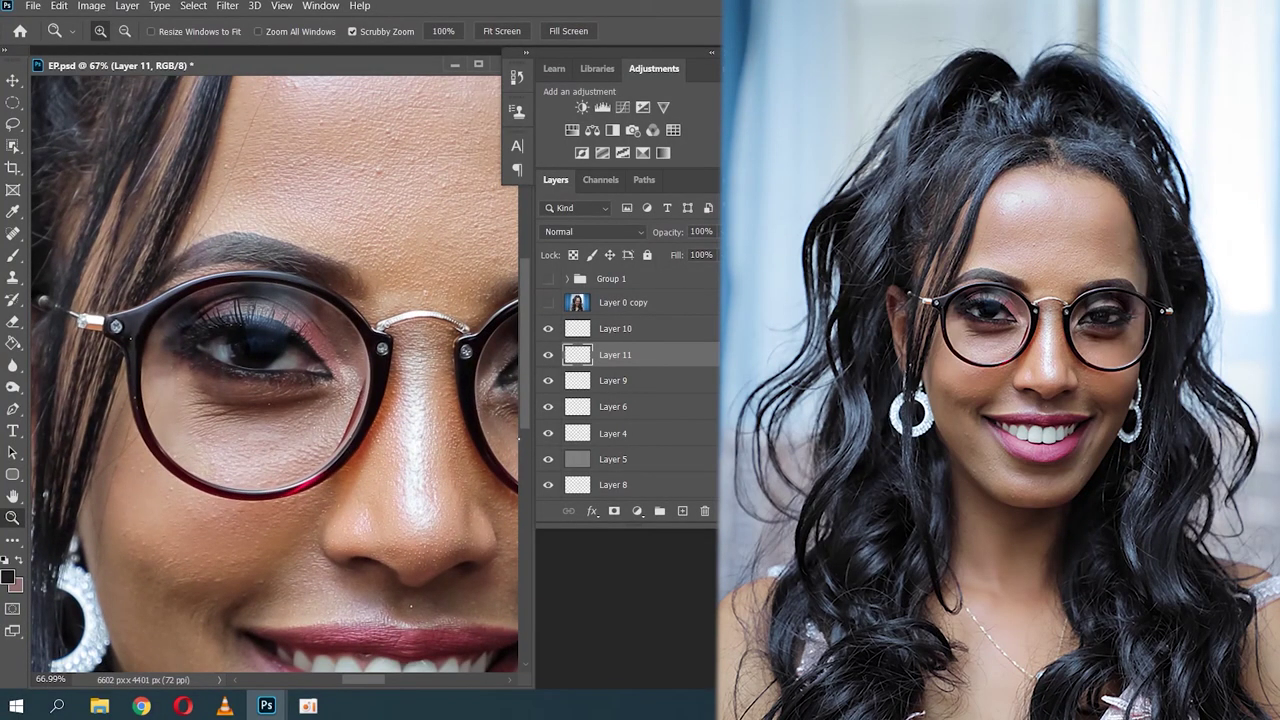
pyautogui.click(682, 512)
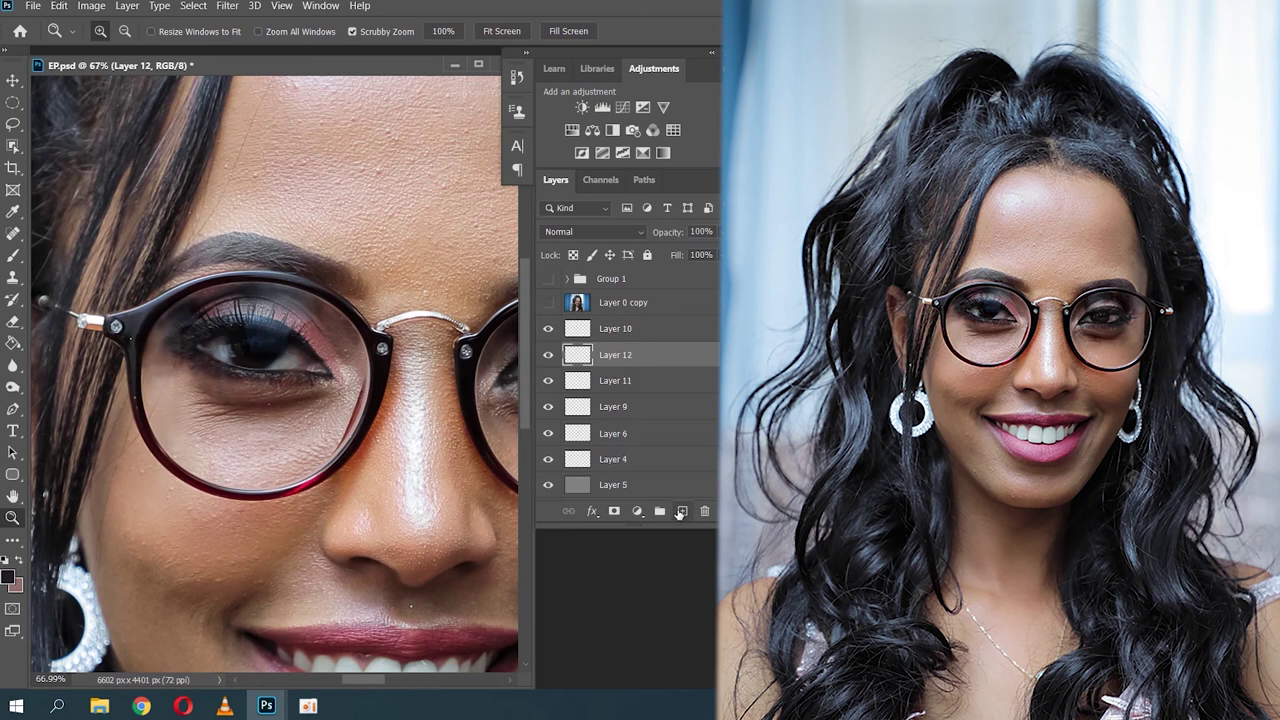
# Step: Set Layer 12 to Soft Light, brush retouch paint over the left eye, and compare by toggling it
pyautogui.click(594, 232)
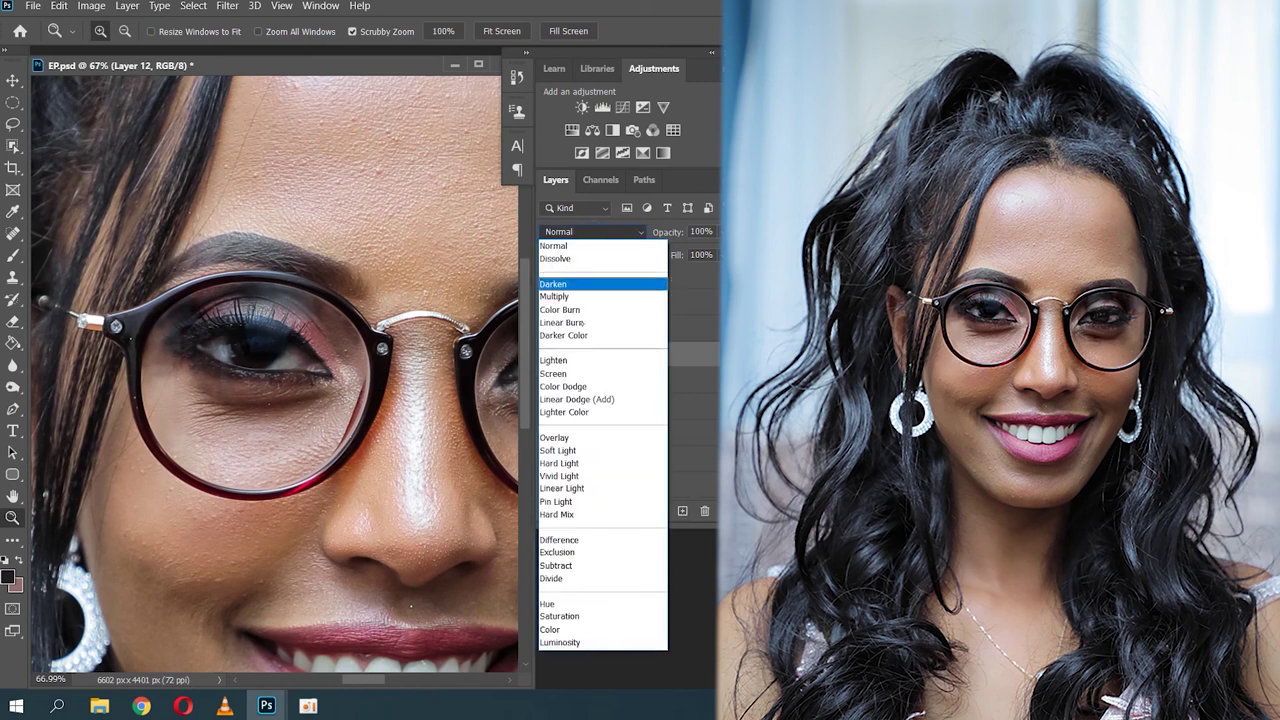
pyautogui.click(572, 451)
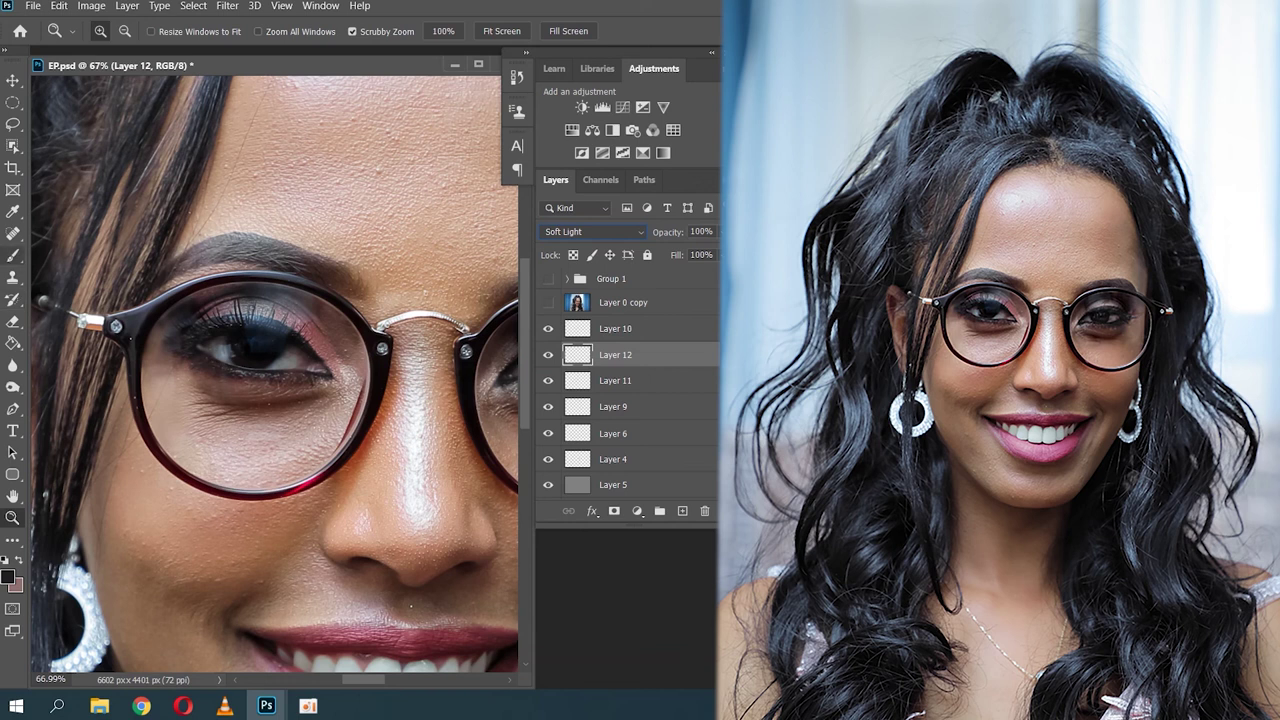
pyautogui.press('b')
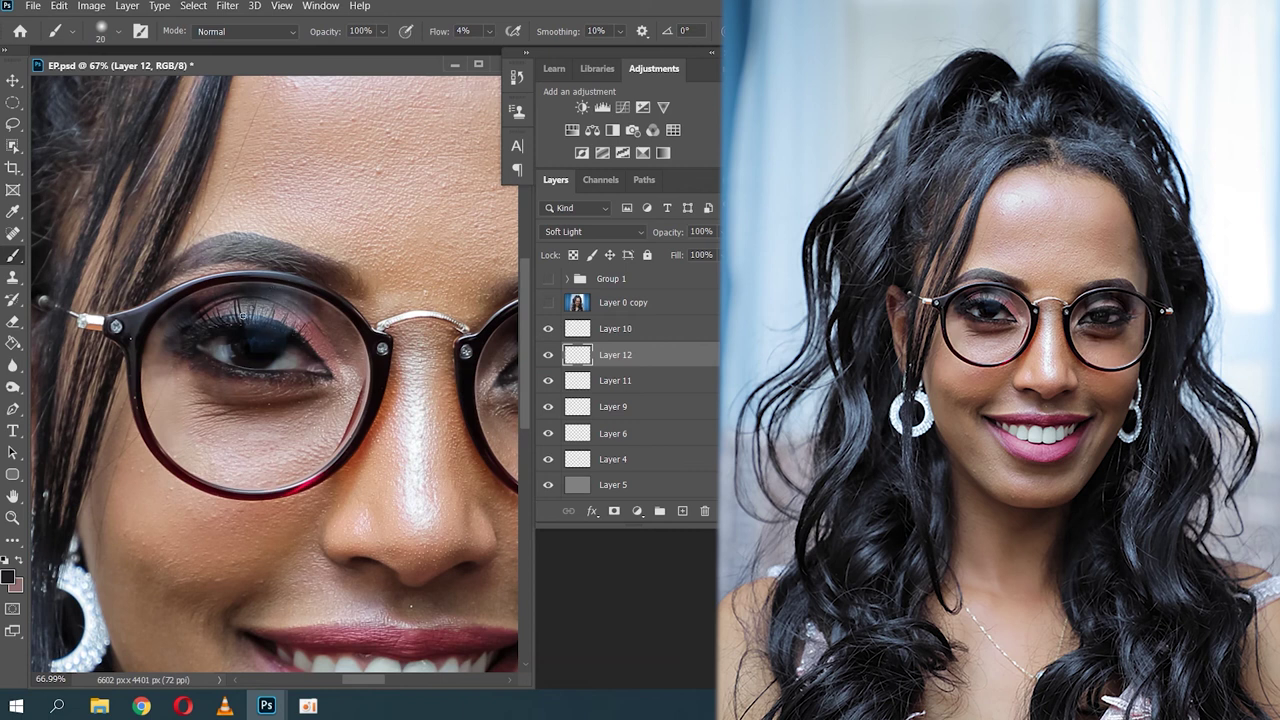
pyautogui.click(548, 357)
pyautogui.click(548, 357)
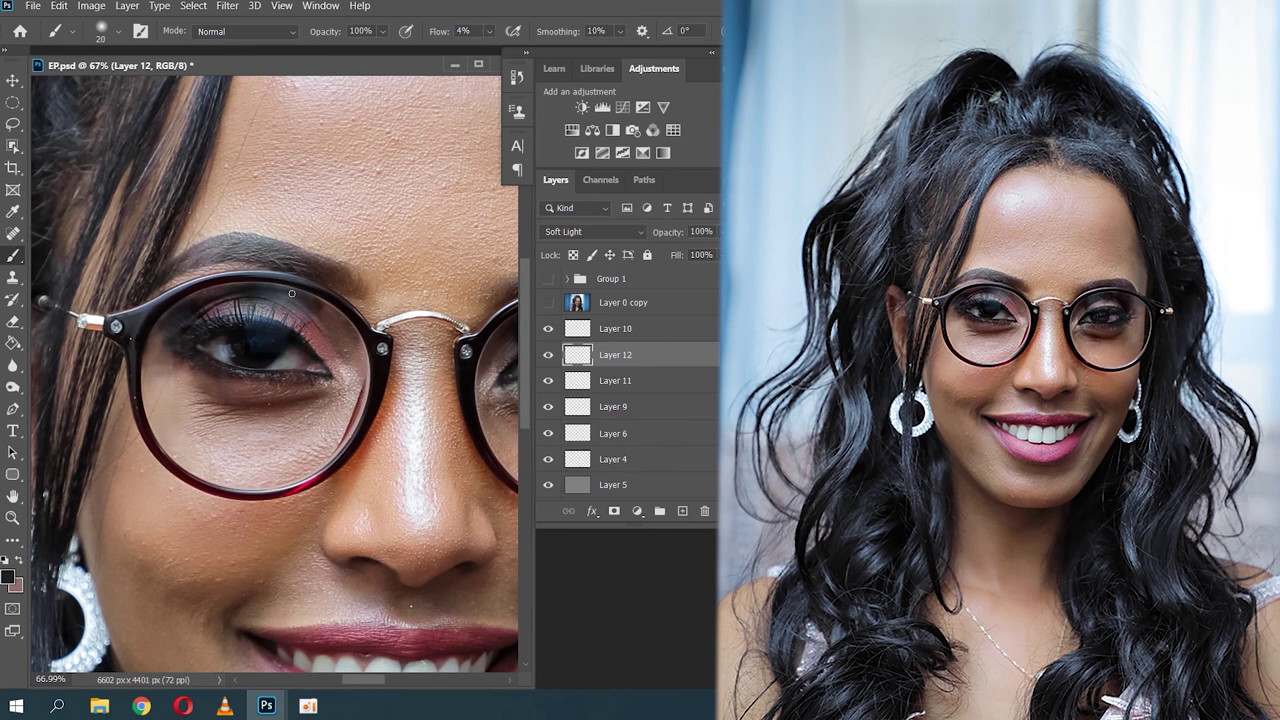
pyautogui.click(548, 355)
pyautogui.click(548, 355)
pyautogui.click(553, 366)
pyautogui.click(553, 366)
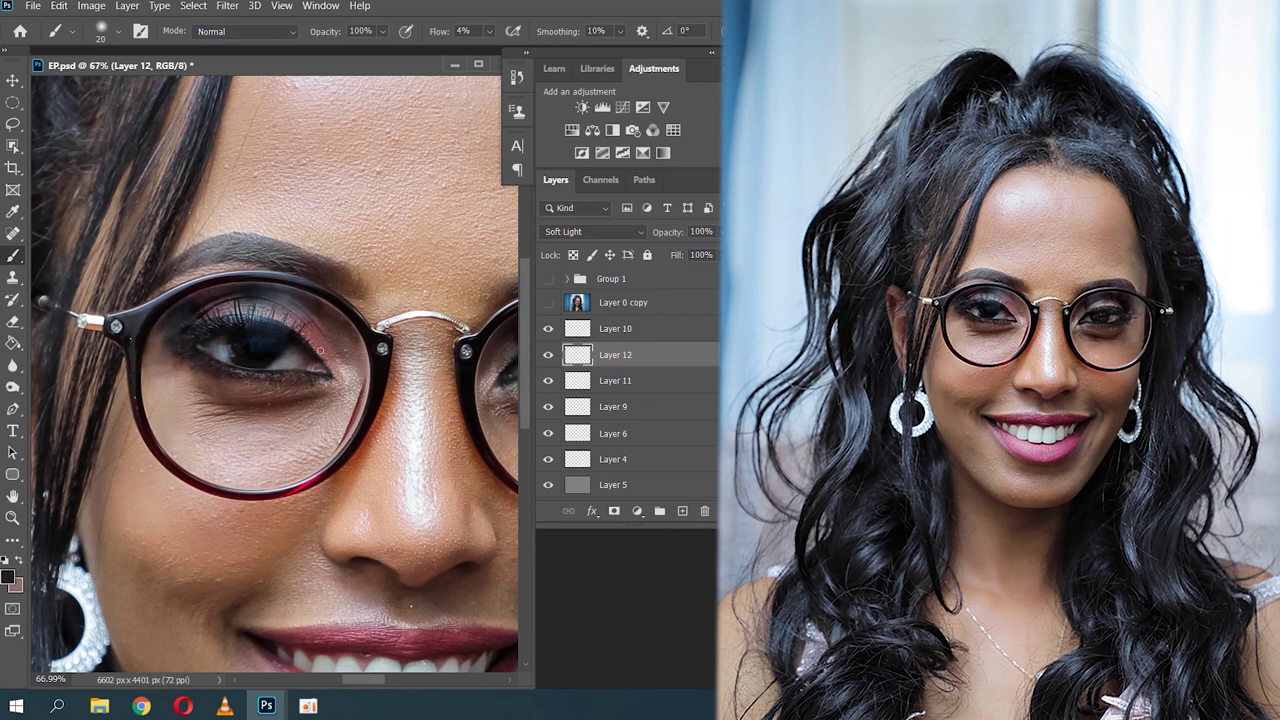
pyautogui.press('z')
pyautogui.moveTo(316, 323)
pyautogui.mouseDown()
pyautogui.moveTo(214, 337)
pyautogui.moveTo(235, 337)
pyautogui.mouseUp()
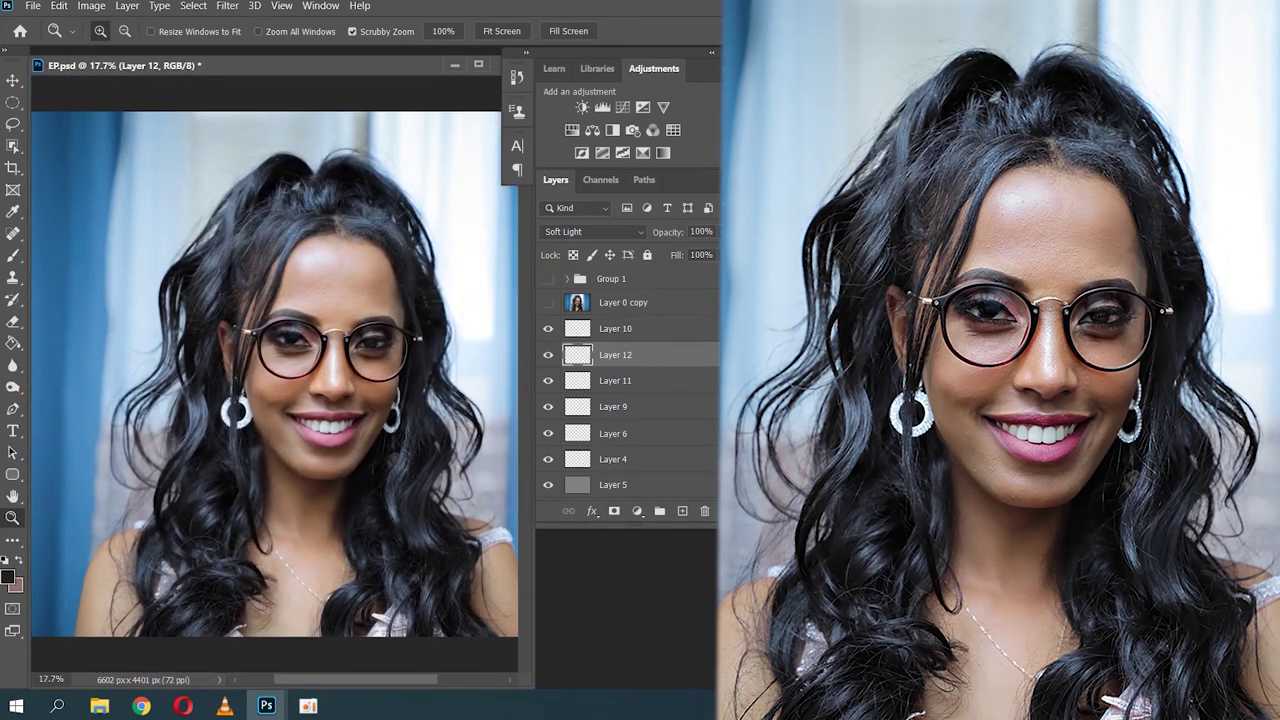
# Step: Compare the portrait with and without Layer 12
pyautogui.moveTo(336, 339); pyautogui.dragTo(292, 336)
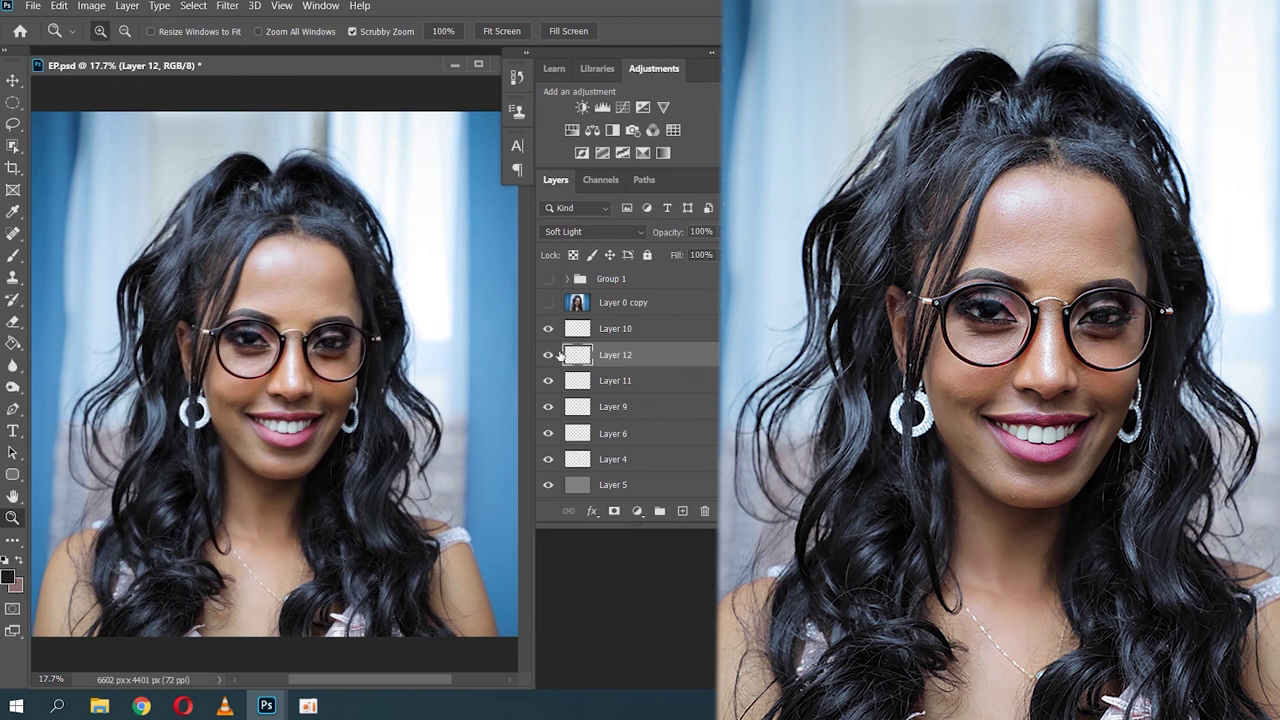
pyautogui.click(549, 355)
pyautogui.click(549, 355)
pyautogui.click(549, 355)
pyautogui.click(549, 355)
# Step: Group the retouch layers from Layer 10 down to Curves 2 into Group 2
pyautogui.click(634, 334)
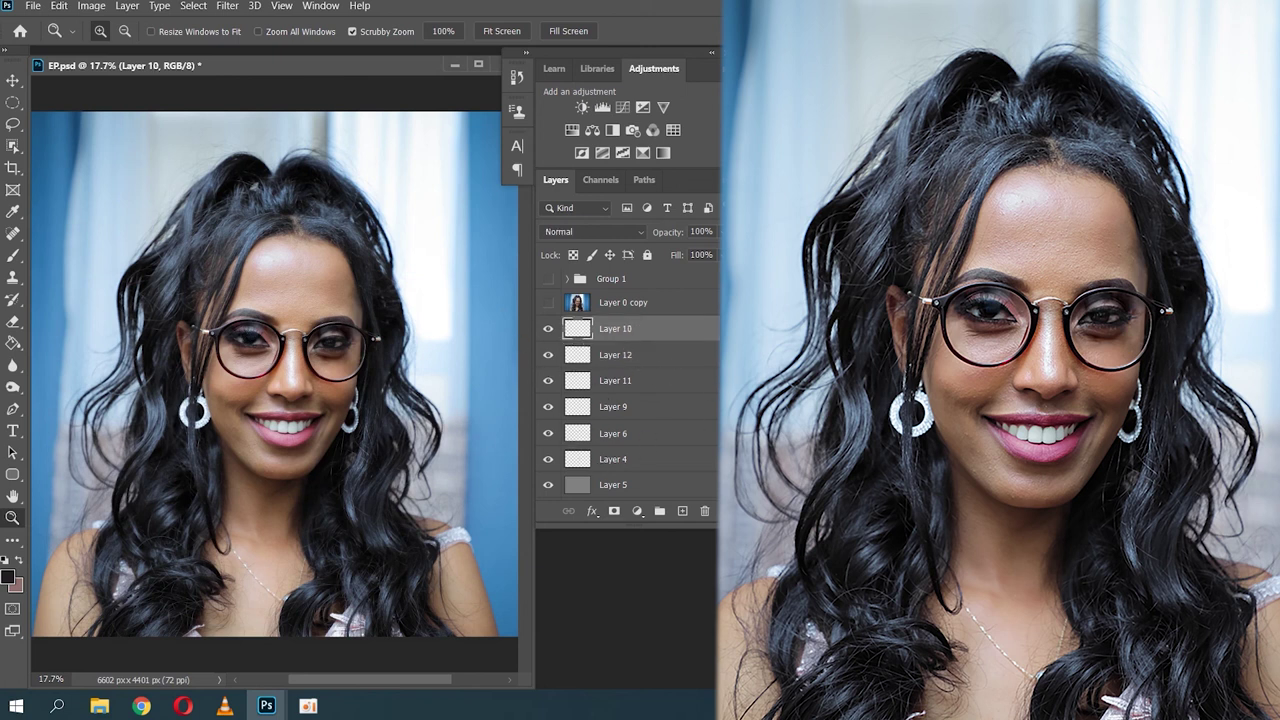
pyautogui.scroll(-1, 630, 438)
pyautogui.scroll(-2, 630, 438)
pyautogui.scroll(-1, 650, 440)
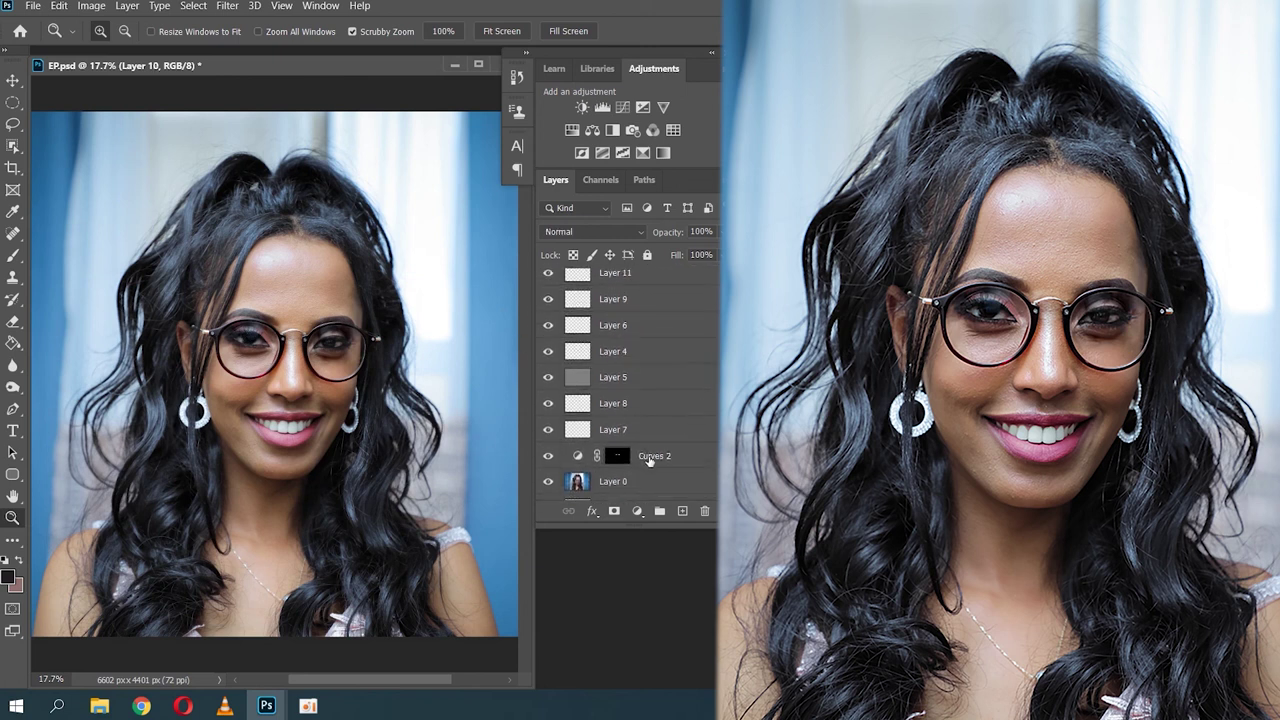
pyautogui.press('shift')
pyautogui.keyDown('shift'); pyautogui.click(660, 458); pyautogui.keyUp('shift')
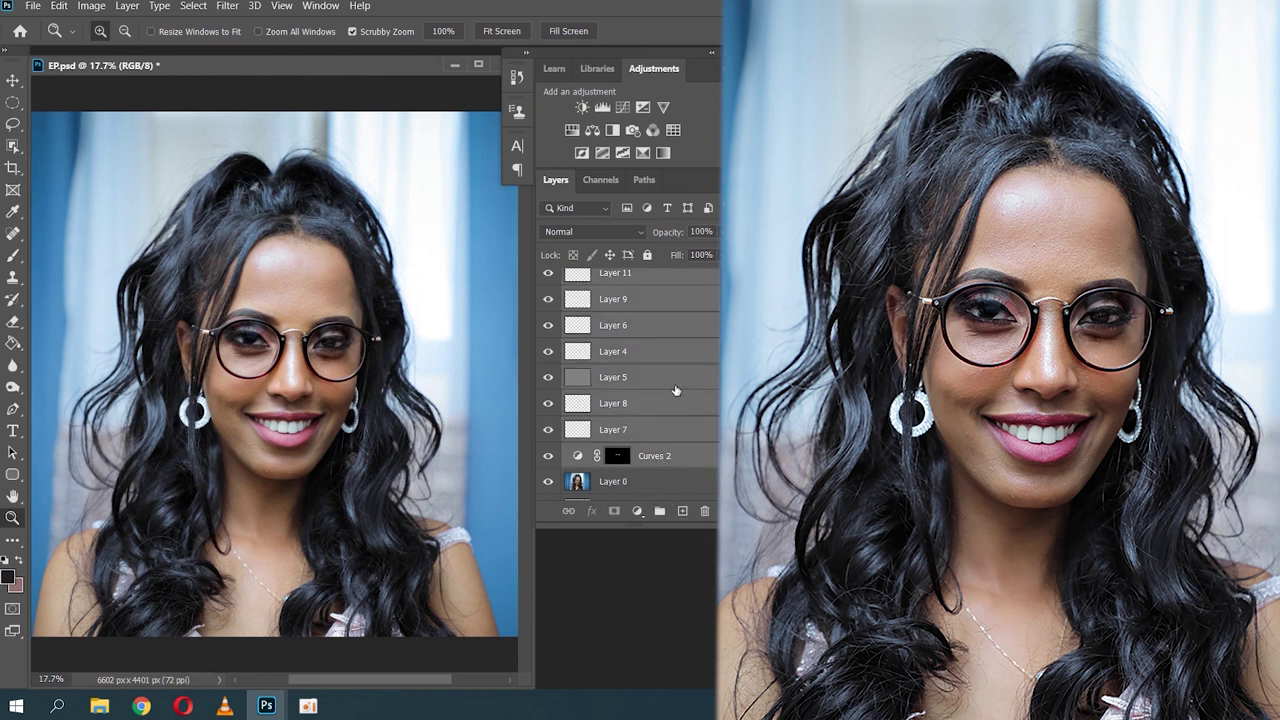
pyautogui.hotkey('ctrl', 'g')
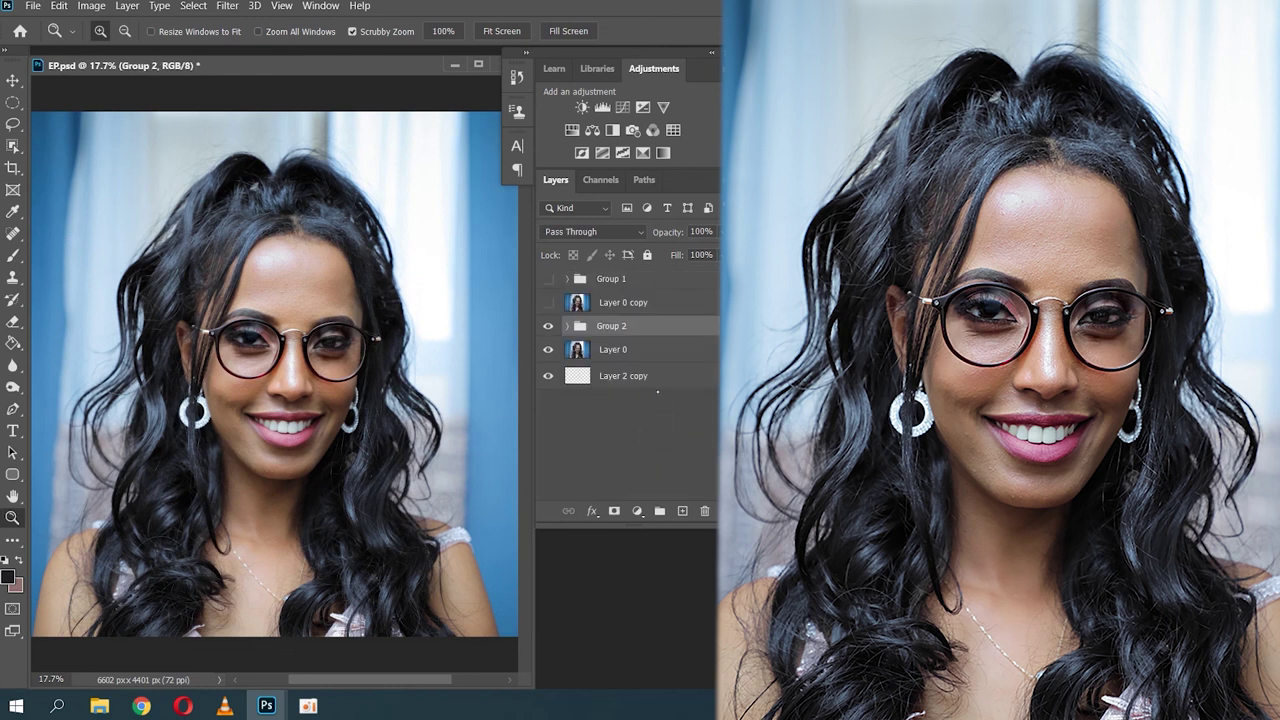
# Step: Compare the portrait with Group 2 hidden and shown, then give Group 2 a white layer mask
pyautogui.click(548, 326)
pyautogui.click(548, 326)
pyautogui.click(245, 340)
pyautogui.moveTo(281, 255)
pyautogui.mouseDown()
pyautogui.moveTo(245, 272)
pyautogui.moveTo(262, 272)
pyautogui.mouseUp()
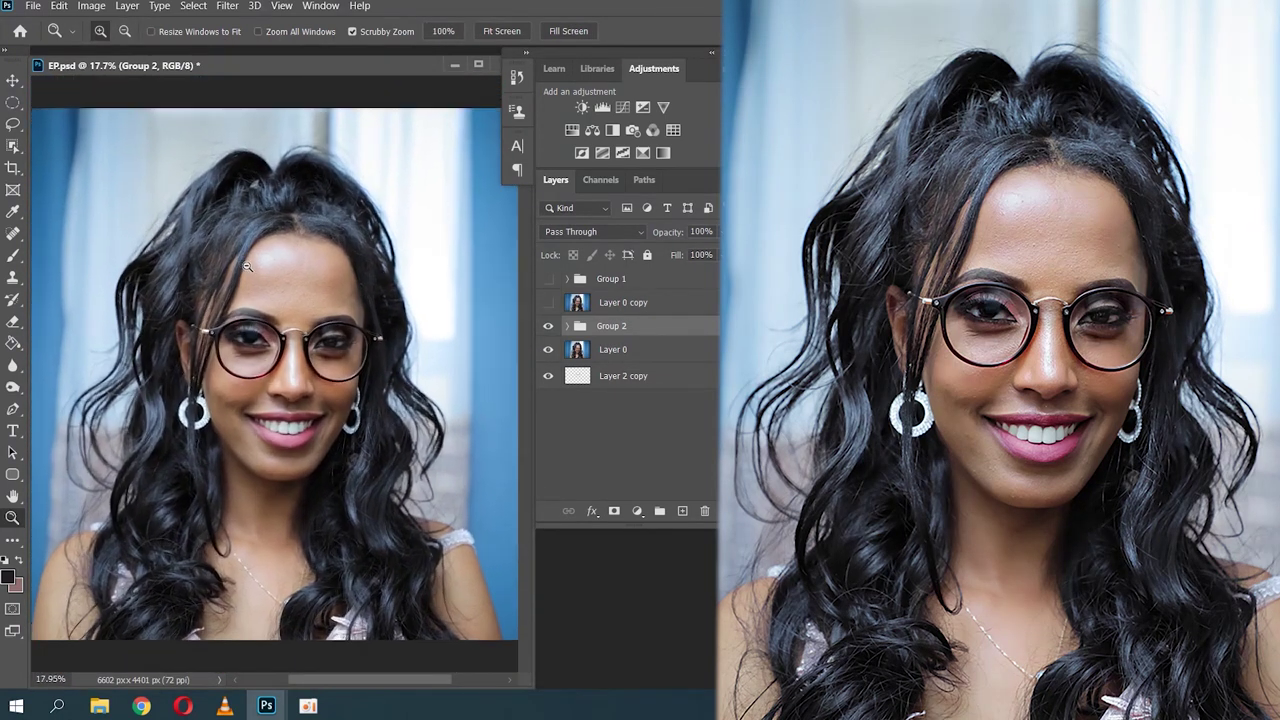
pyautogui.click(548, 328)
pyautogui.click(549, 331)
pyautogui.click(548, 330)
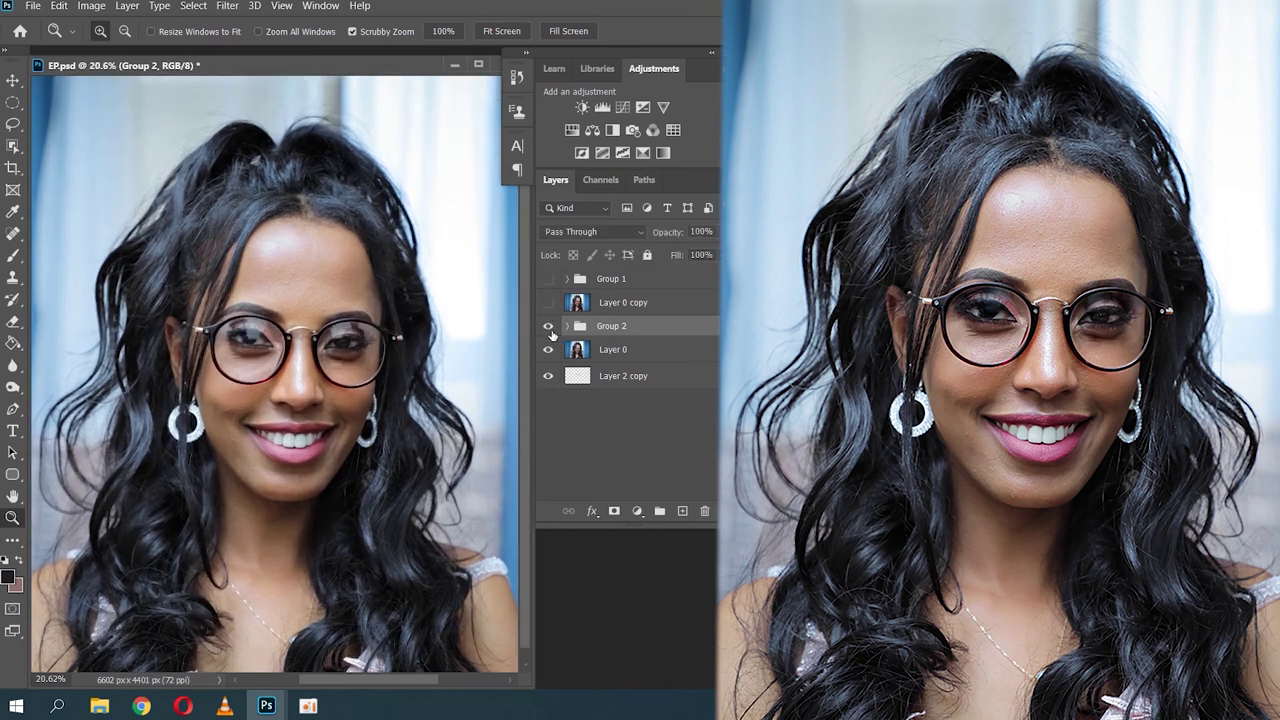
pyautogui.click(548, 330)
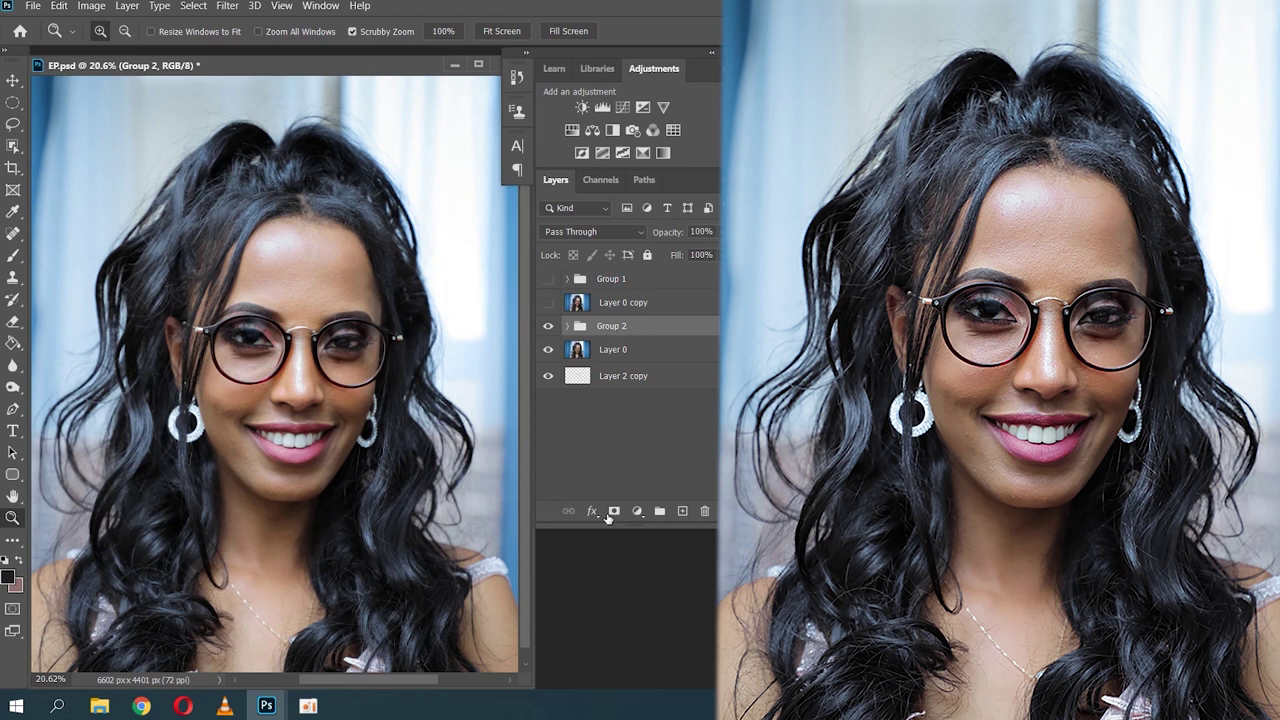
pyautogui.click(611, 511)
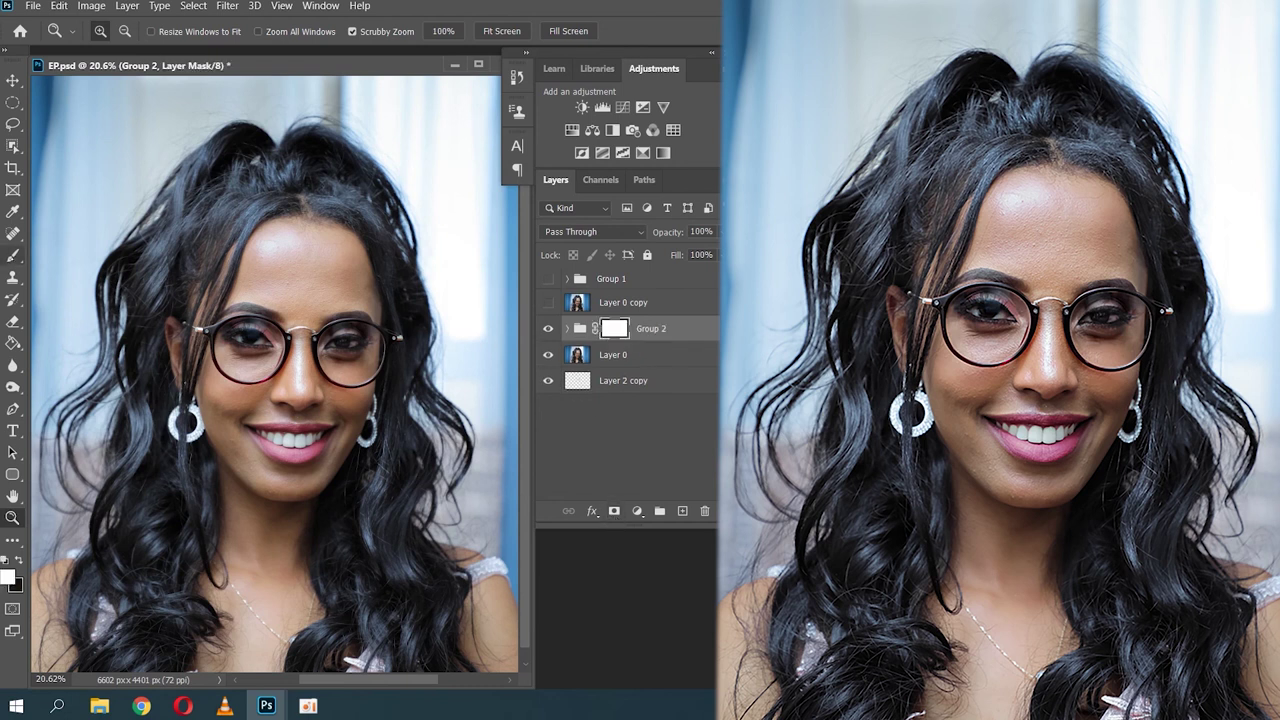
# Step: Set up a black brush at size 300
pyautogui.press('b')
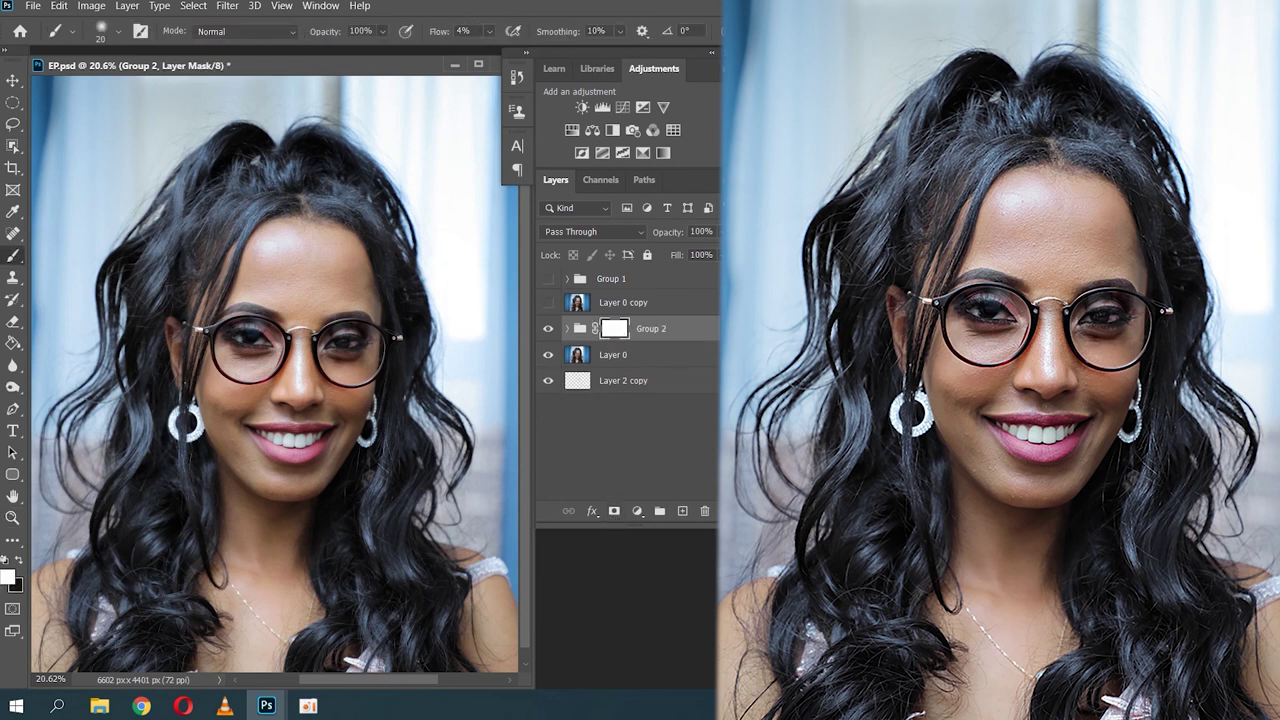
pyautogui.press('x')
pyautogui.press(']')
pyautogui.press(']')
pyautogui.press(']')
pyautogui.press(']')
pyautogui.press(']')
pyautogui.press(']')
pyautogui.press(']')
pyautogui.press(']')
pyautogui.press(']')
pyautogui.press(']')
pyautogui.press(']')
pyautogui.press(']')
pyautogui.press('[')
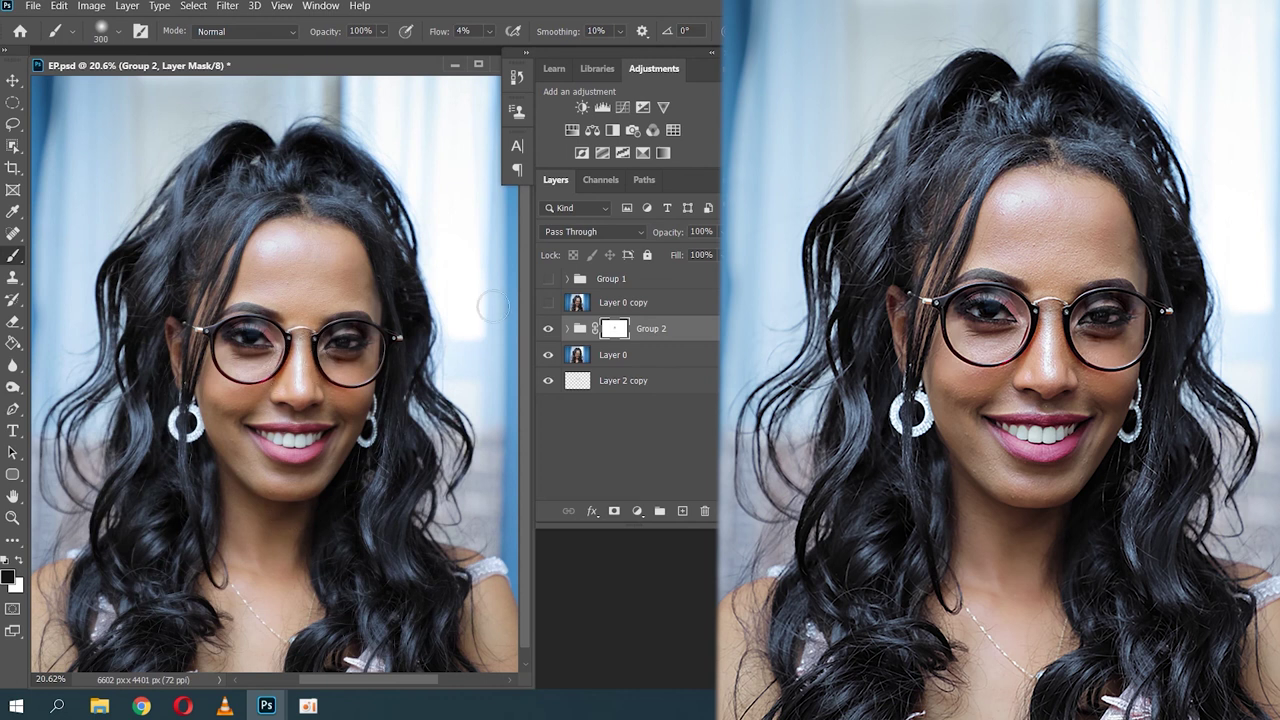
# Step: Paint black on Group 2's mask, comparing the result with the group hidden and shown
pyautogui.click(548, 329)
pyautogui.click(548, 329)
pyautogui.click(548, 329)
pyautogui.click(548, 329)
pyautogui.click(548, 329)
pyautogui.click(548, 329)
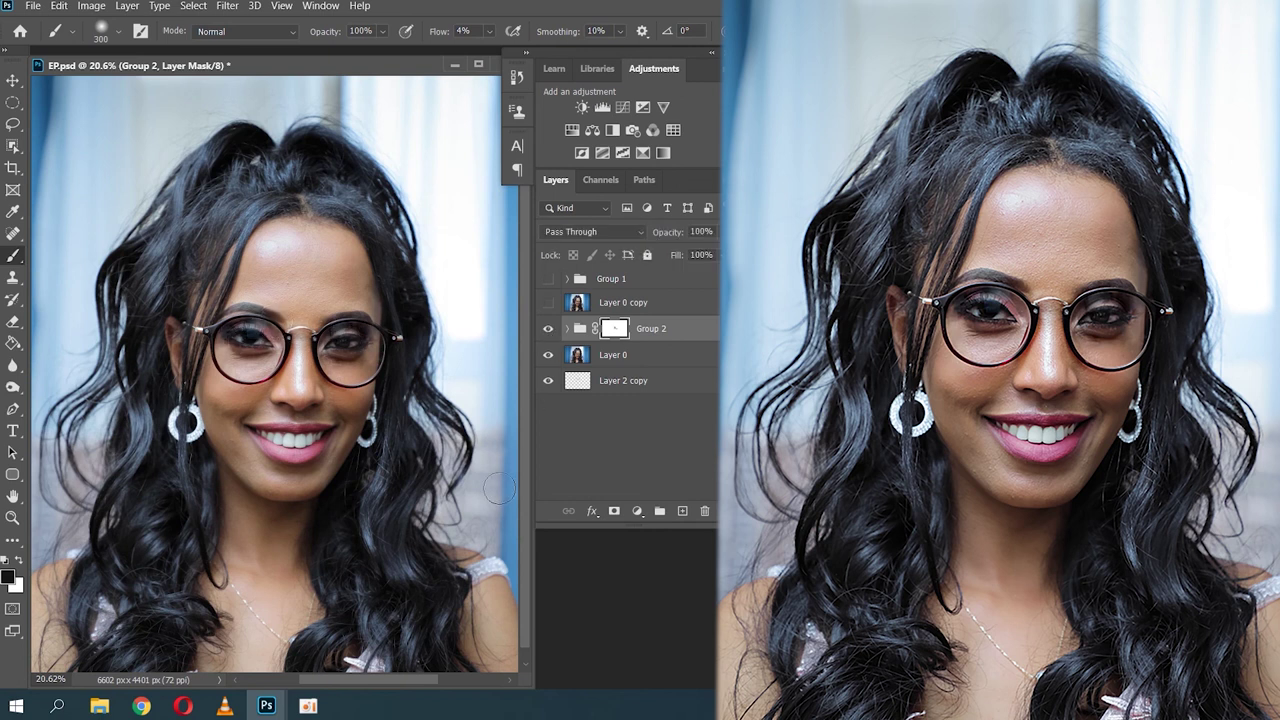